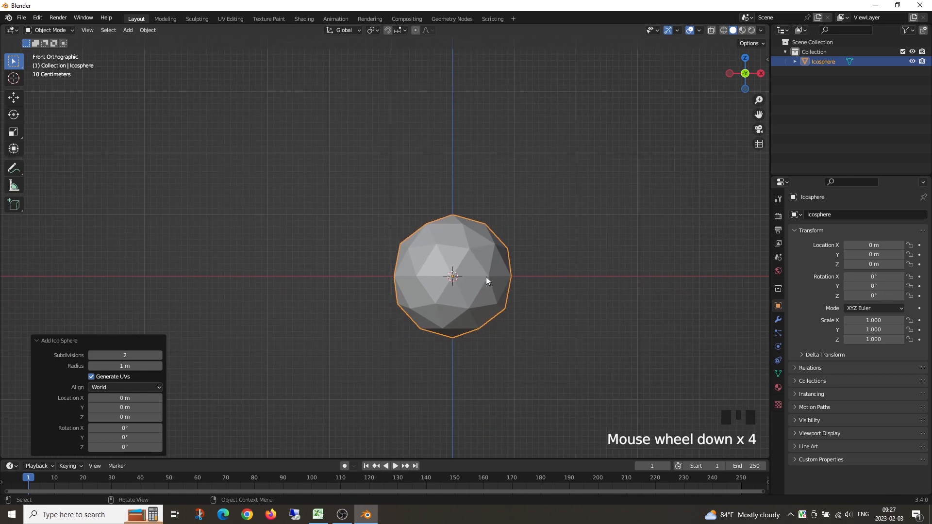
Step: Inset all of the icosphere's faces individually in Edit Mode with a thickness of about 0.197 m
key(Tab)
scroll(481, 276, down, 3)
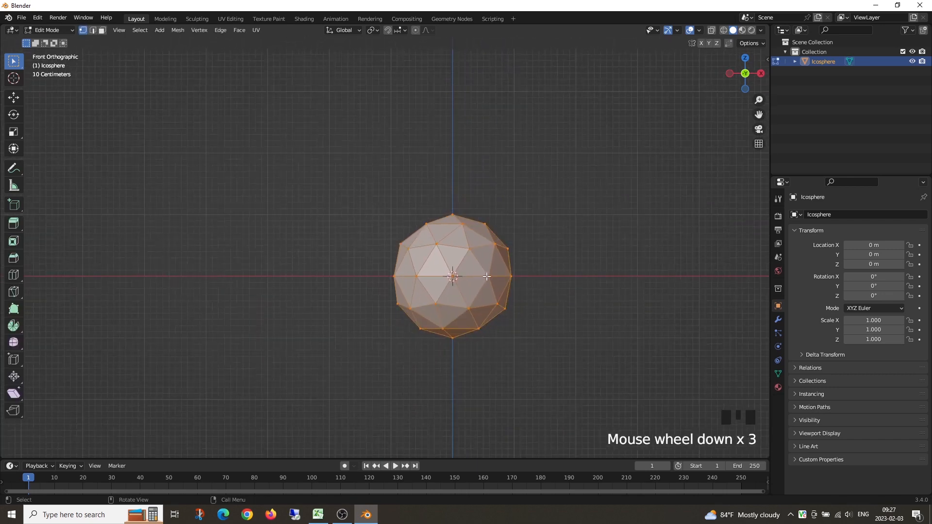
key(i)
click(493, 280)
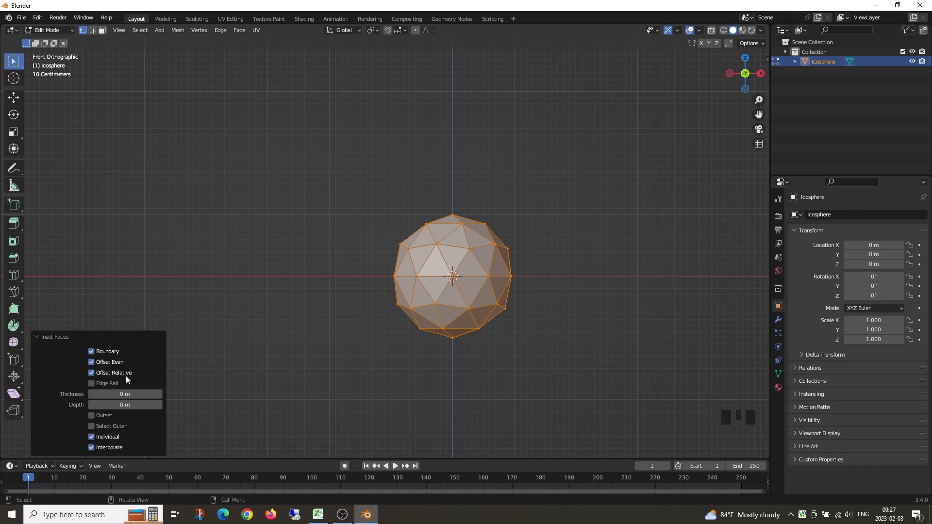
scroll(536, 307, down, 2)
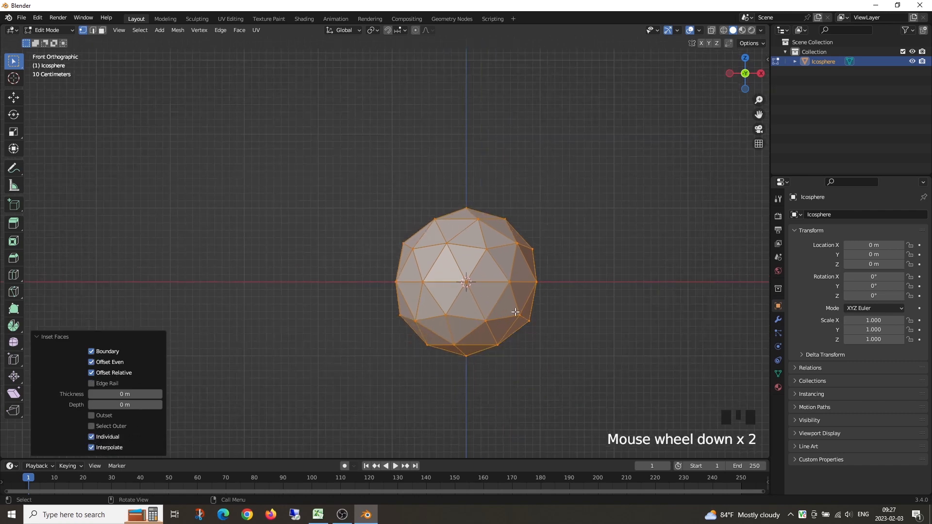
scroll(499, 302, down, 1)
key(i)
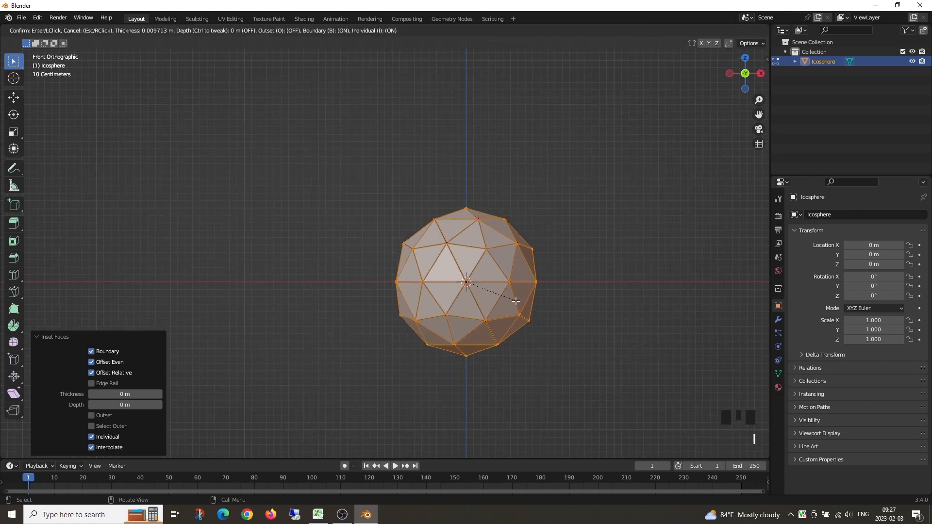
key(i)
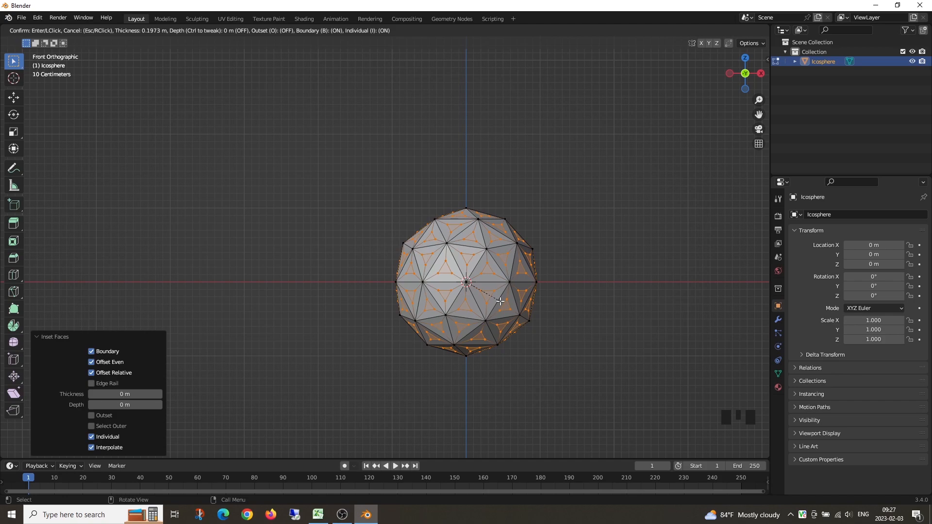
click(500, 300)
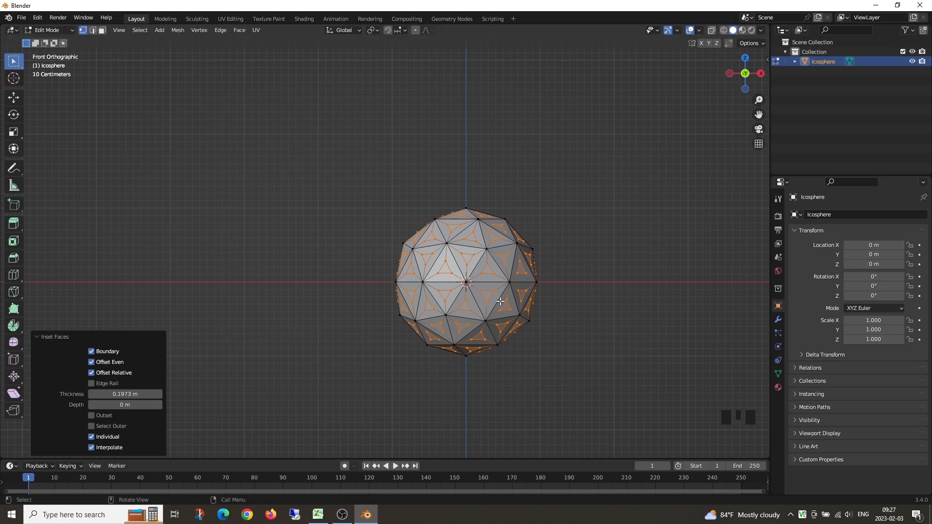
Step: Inspect the inset triangles around the icosphere, keeping them selected, and return to the front view
shift+middle_drag(499, 301, 596, 289)
scroll(558, 290, up, 2)
scroll(525, 290, down, 3)
middle_drag(526, 291, 454, 278)
key(grave)
scroll(455, 279, down, 3)
scroll(454, 278, up, 3)
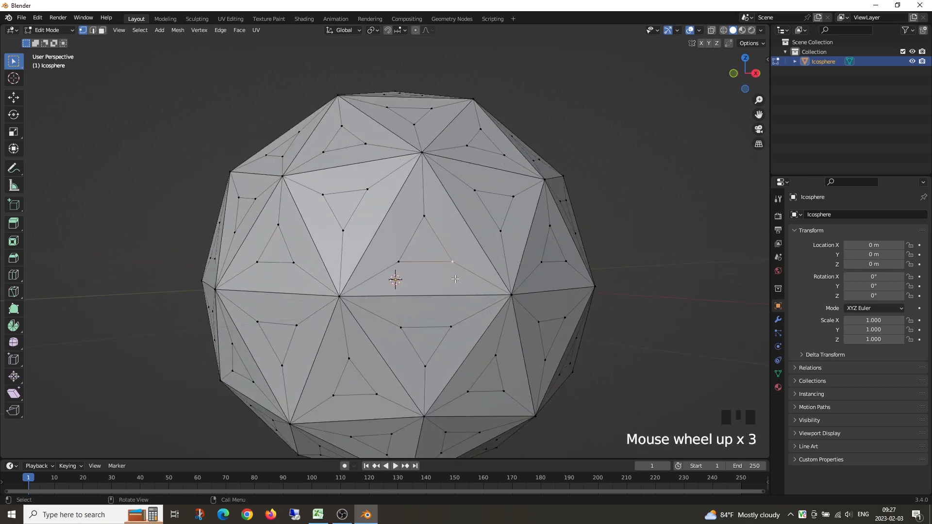
scroll(455, 282, down, 3)
scroll(455, 283, up, 2)
scroll(456, 288, down, 2)
key(ctrl+z)
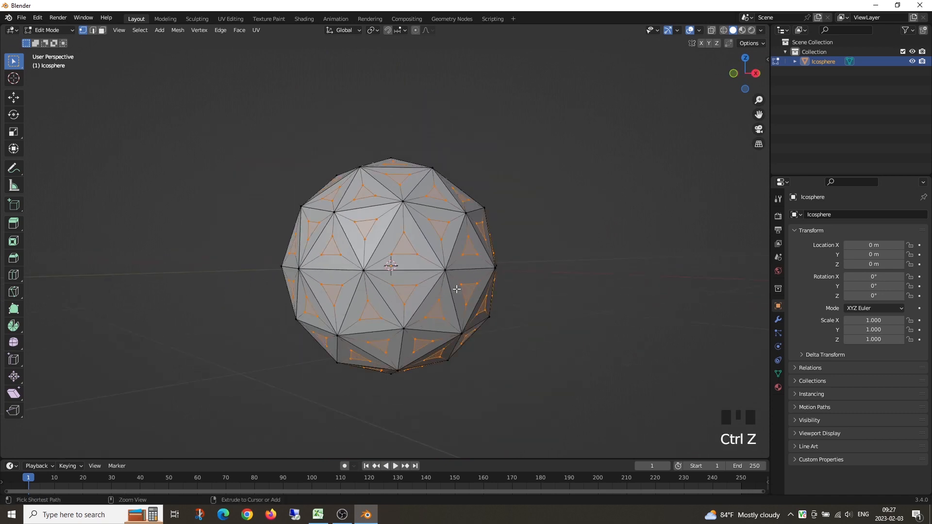
scroll(456, 289, up, 4)
middle_drag(456, 289, 482, 297)
key(grave)
click(437, 267)
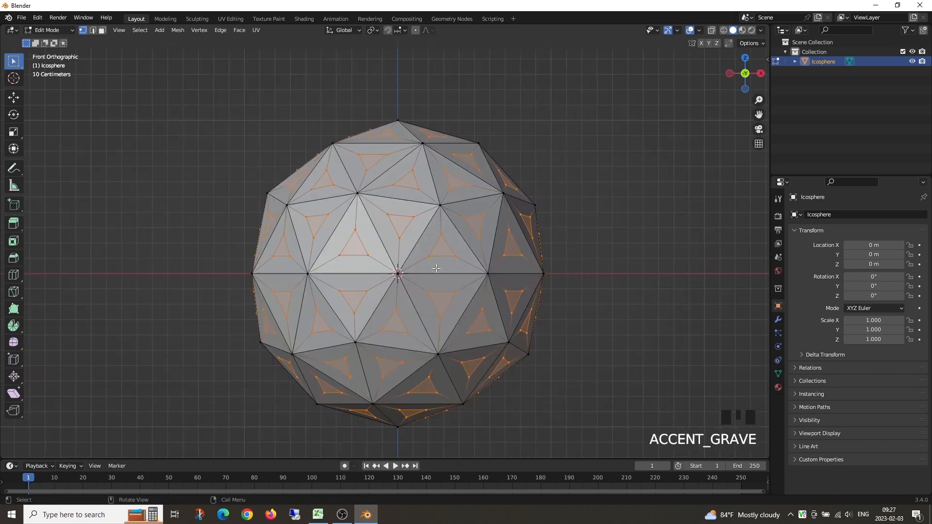
scroll(446, 287, up, 2)
scroll(449, 285, down, 2)
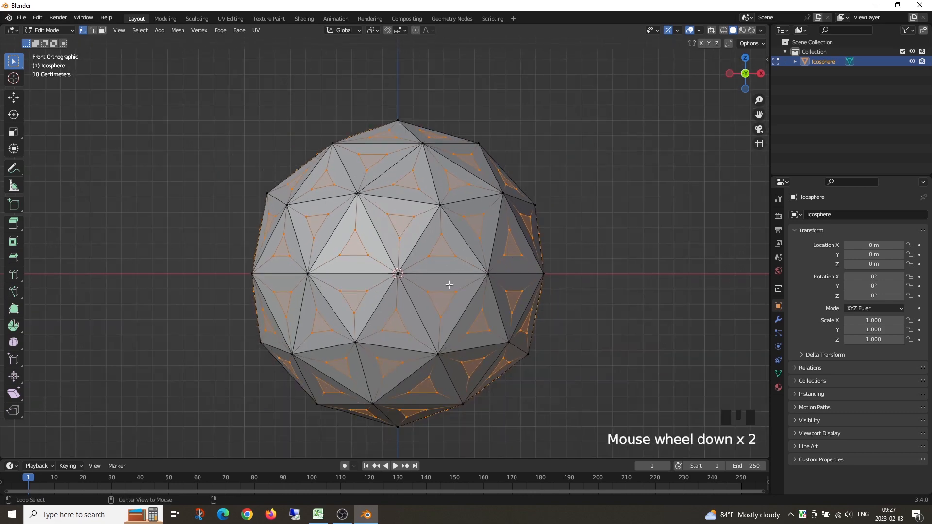
Step: Extrude the selected inset faces outward along their normals by about 0.481 m to form spikes
key(alt+e)
click(443, 295)
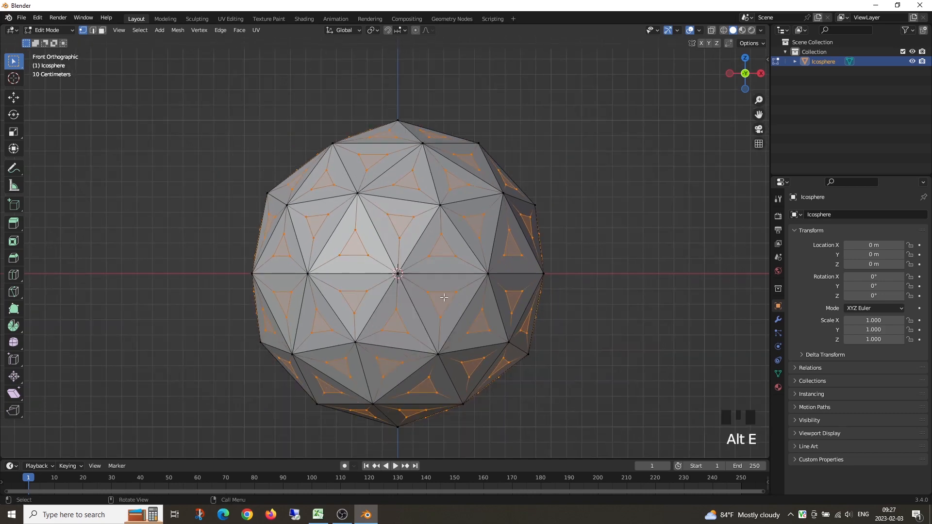
key(alt+e)
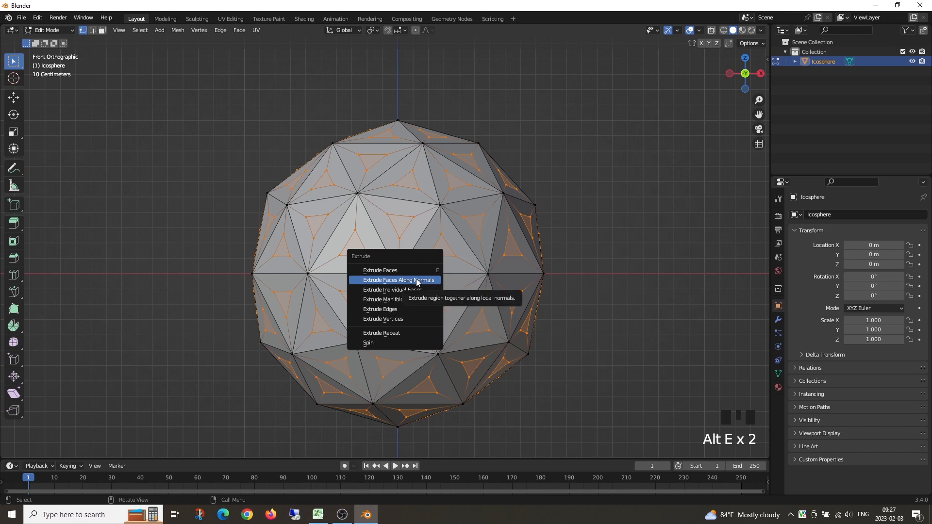
click(416, 281)
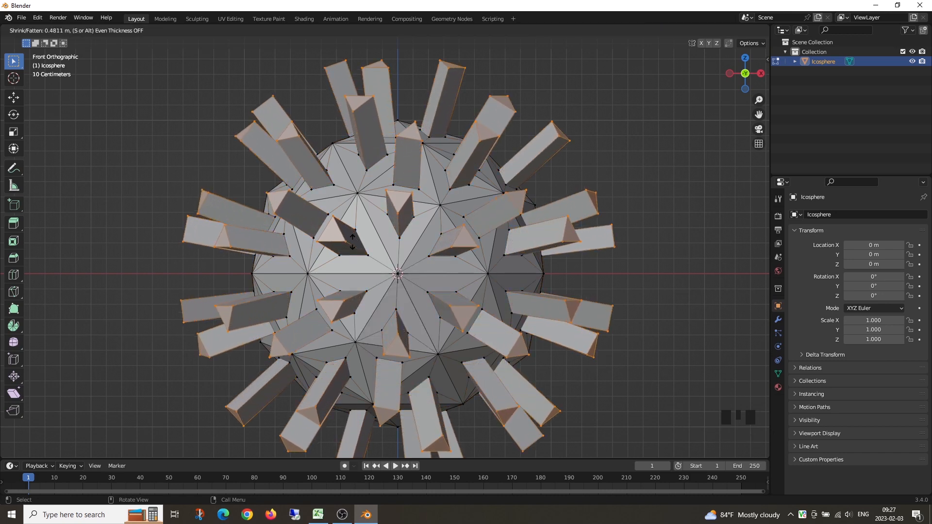
click(352, 241)
Step: Extrude the spike end faces a second time along their normals by about 0.175 m
scroll(555, 320, down, 4)
middle_drag(556, 321, 585, 305)
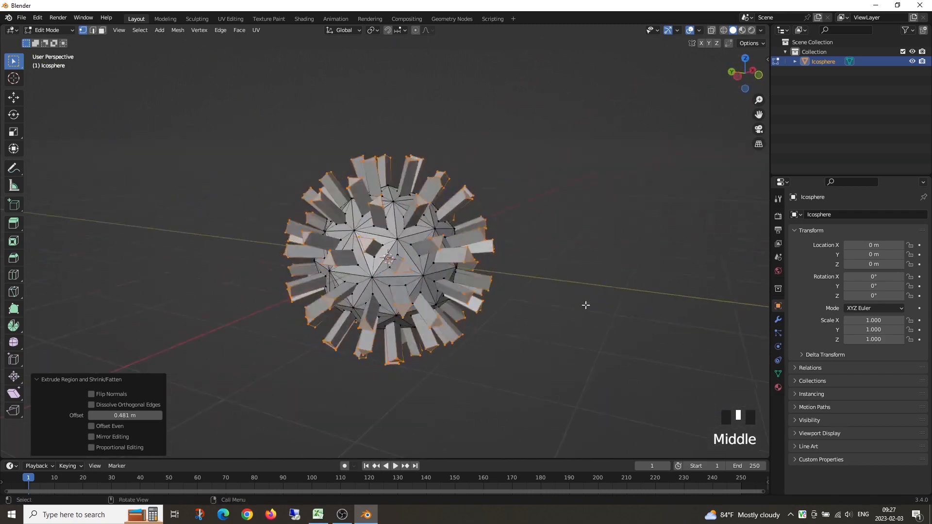
key(grave)
click(533, 266)
scroll(534, 278, up, 3)
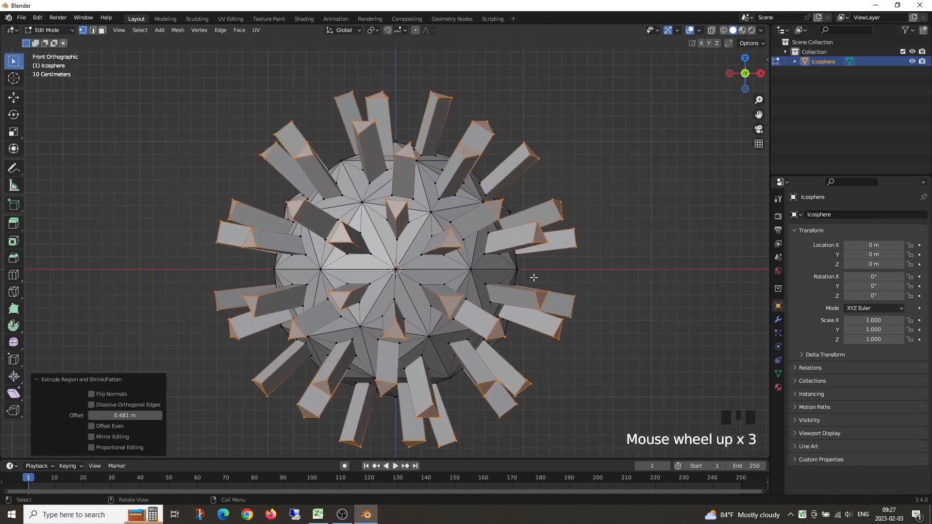
scroll(534, 277, down, 2)
shift+middle_drag(534, 277, 558, 282)
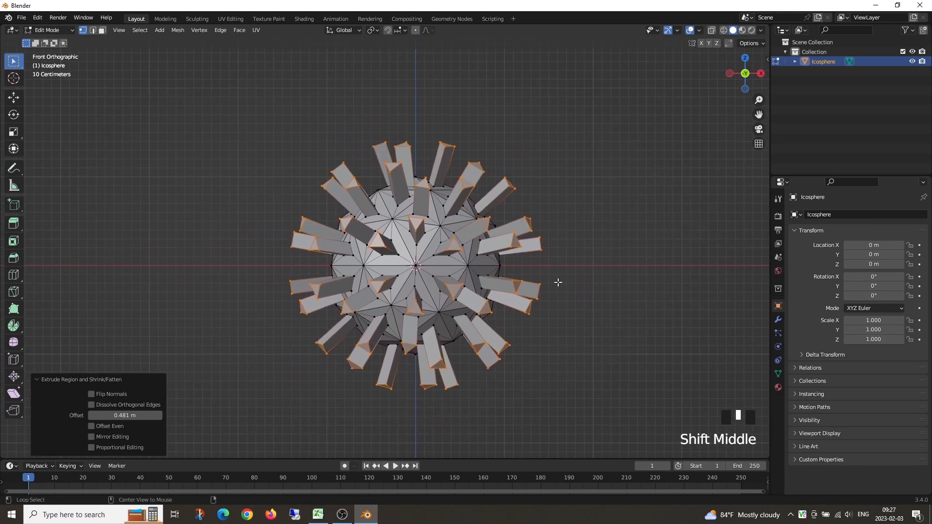
key(alt+e)
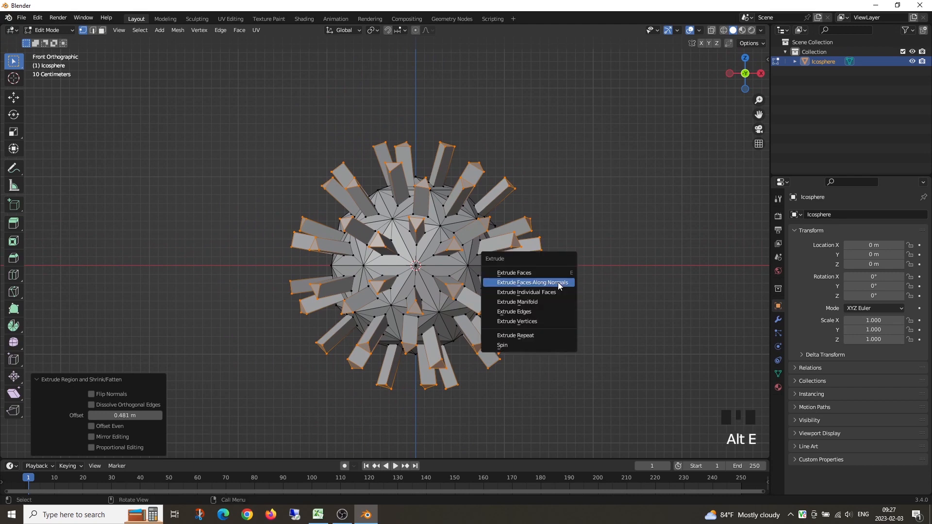
click(555, 281)
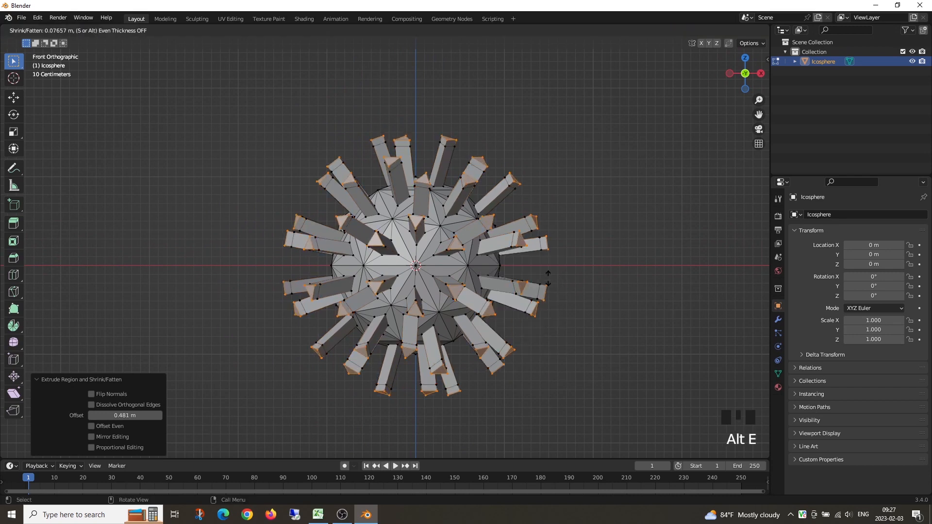
click(537, 273)
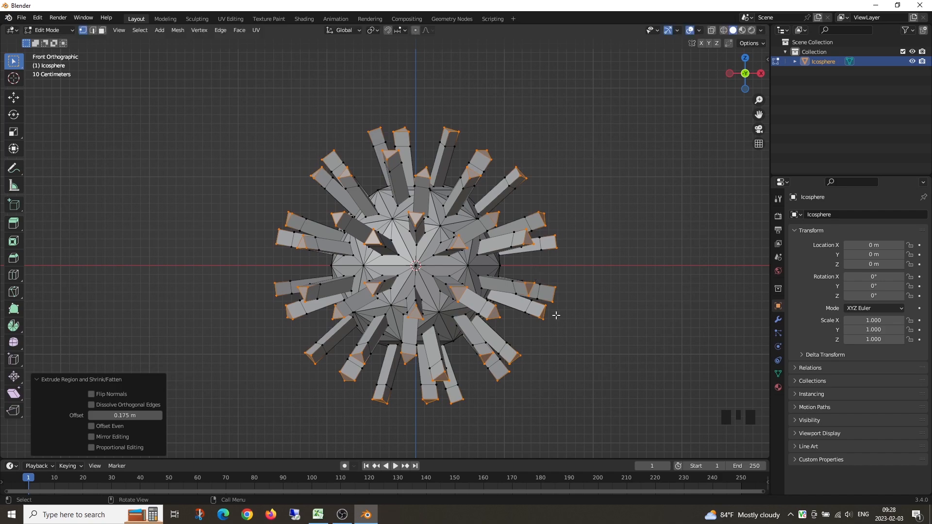
Step: Set the transform pivot point to Individual Origins and scale the spike end faces by about 4.165
middle_drag(553, 314, 546, 288)
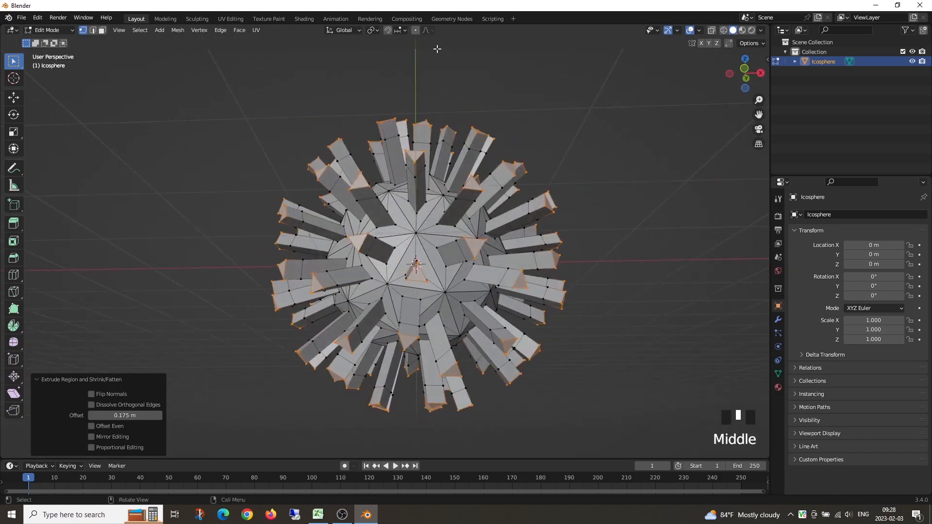
click(375, 31)
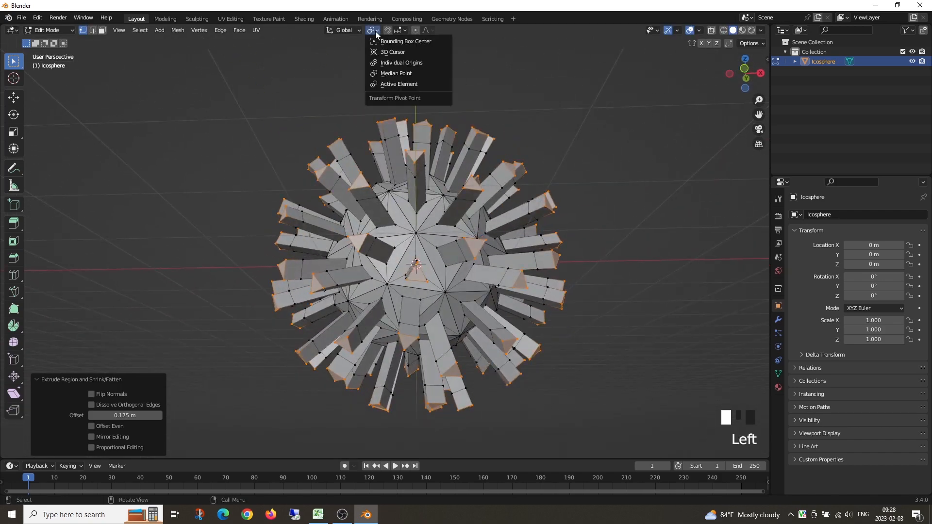
click(403, 63)
key(s)
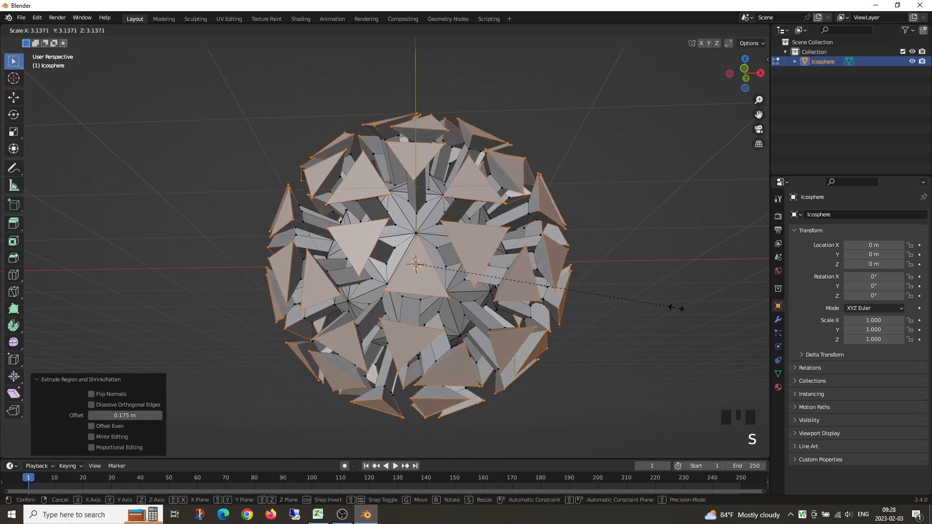
click(751, 321)
Step: Return to Object Mode and add a Subdivision Surface modifier to the icosphere
scroll(651, 335, down, 4)
middle_drag(651, 335, 586, 336)
key(grave)
click(549, 306)
scroll(549, 306, up, 6)
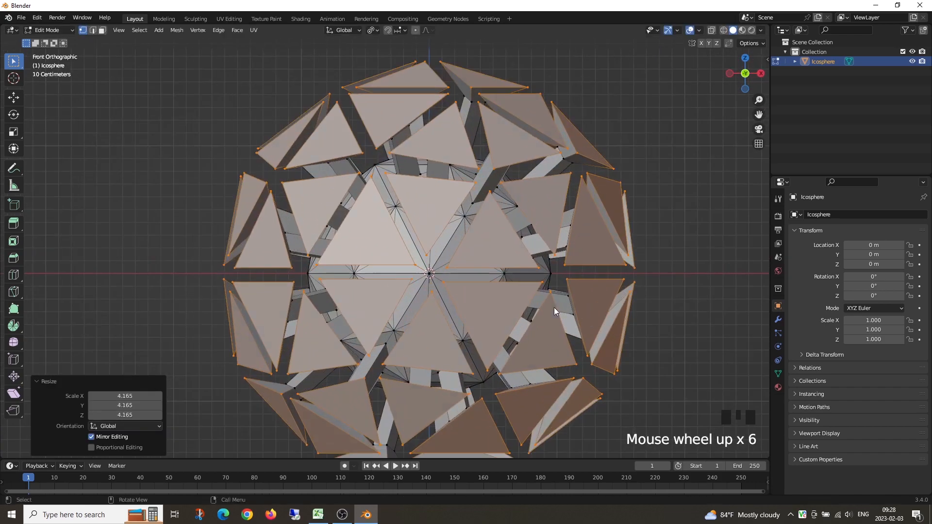
key(Tab)
scroll(507, 310, down, 3)
middle_drag(507, 309, 836, 313)
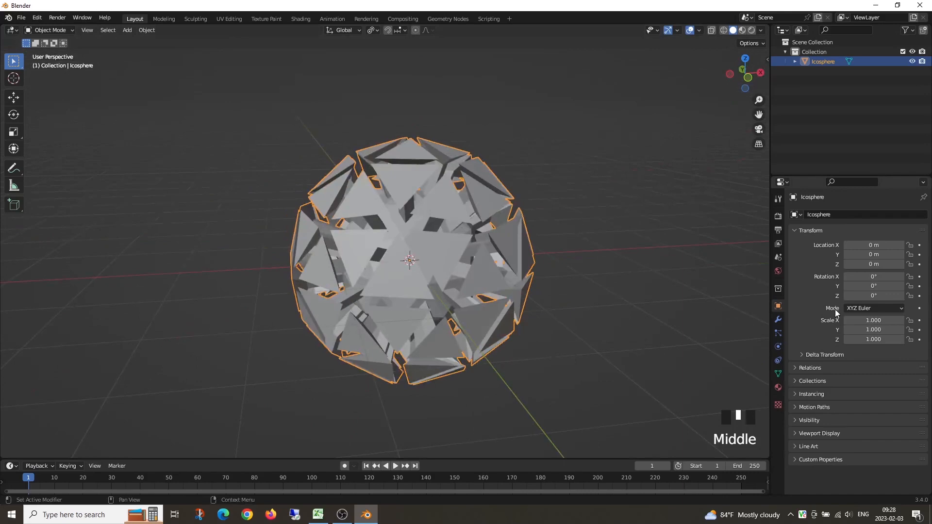
click(777, 320)
click(822, 215)
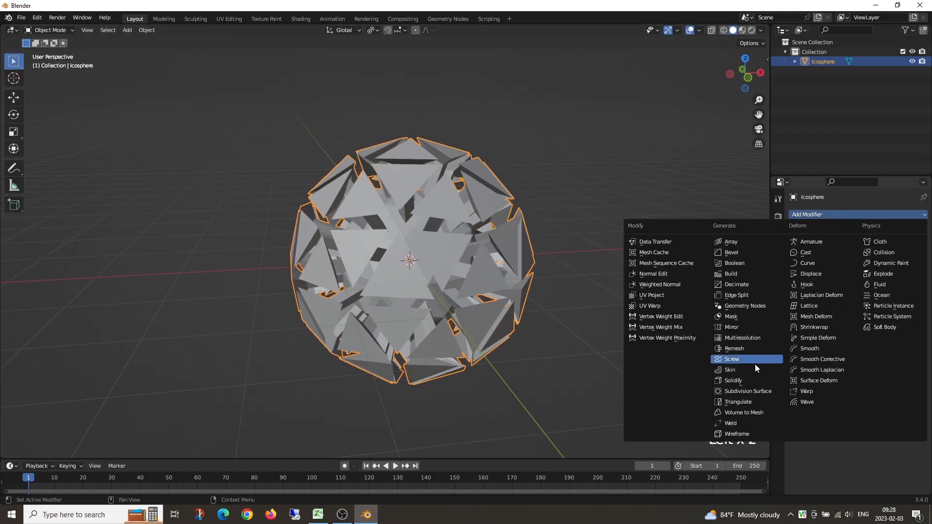
click(739, 392)
Step: Set the Subdivision modifier's viewport levels to 3
scroll(648, 349, up, 3)
middle_drag(648, 349, 553, 329)
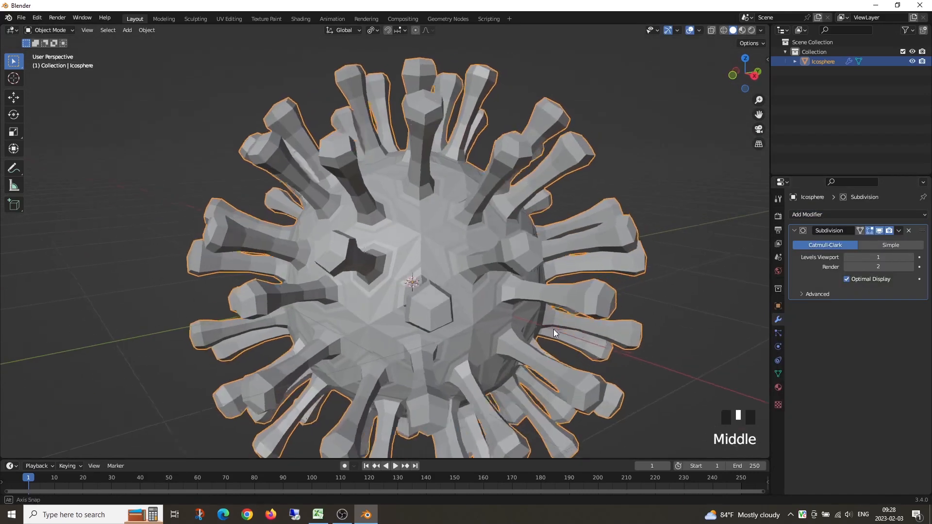
scroll(554, 329, down, 3)
click(910, 257)
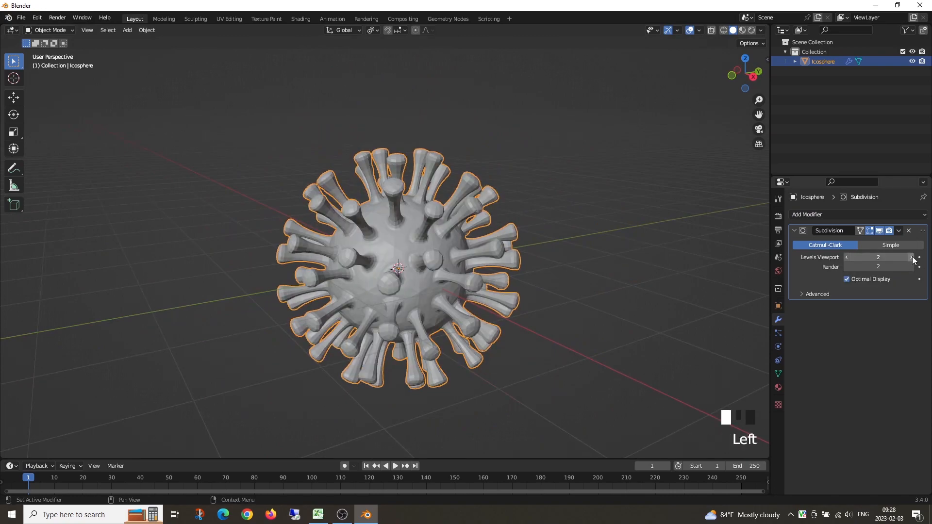
Step: Inset the spike end faces individually in Edit Mode with a thickness of about 0.241 m
middle_drag(563, 291, 648, 322)
key(Tab)
scroll(593, 296, up, 3)
middle_drag(592, 297, 572, 291)
key(grave)
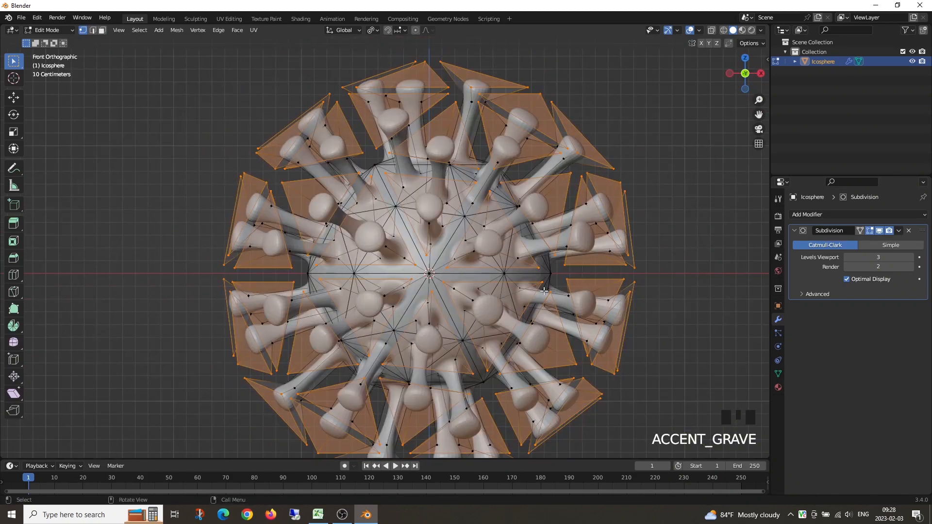
key(i)
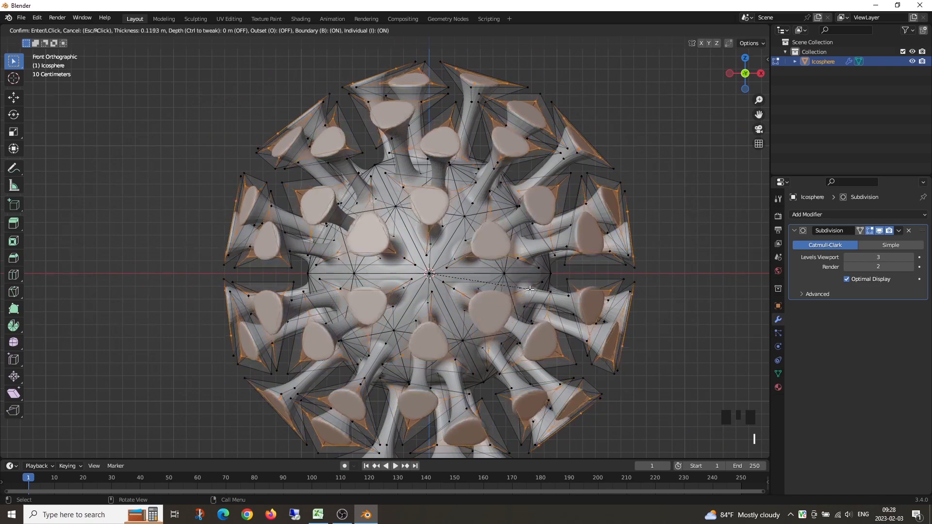
click(515, 286)
Step: Extrude the inset spike tips inward along their normals by about -0.136 m to hollow them
scroll(514, 289, up, 5)
middle_drag(515, 288, 490, 304)
scroll(504, 301, down, 3)
scroll(489, 303, up, 1)
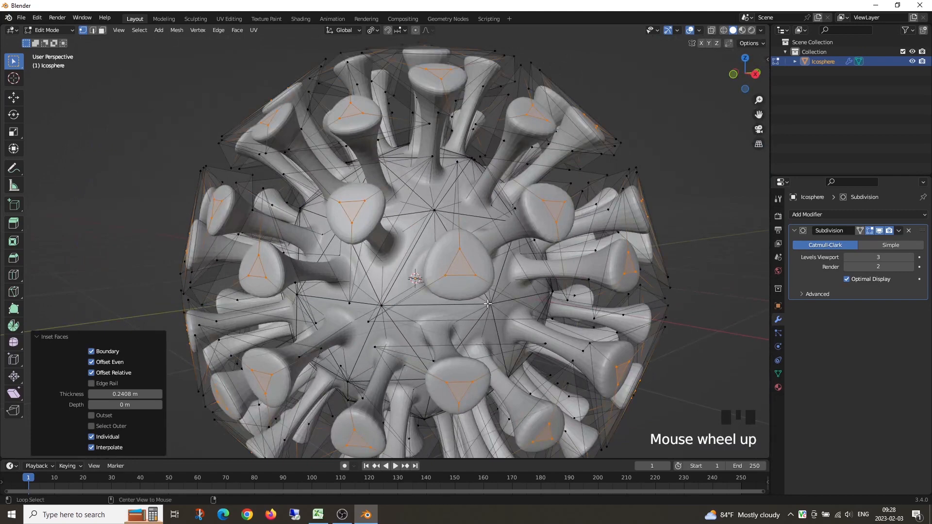
key(alt+e)
click(485, 303)
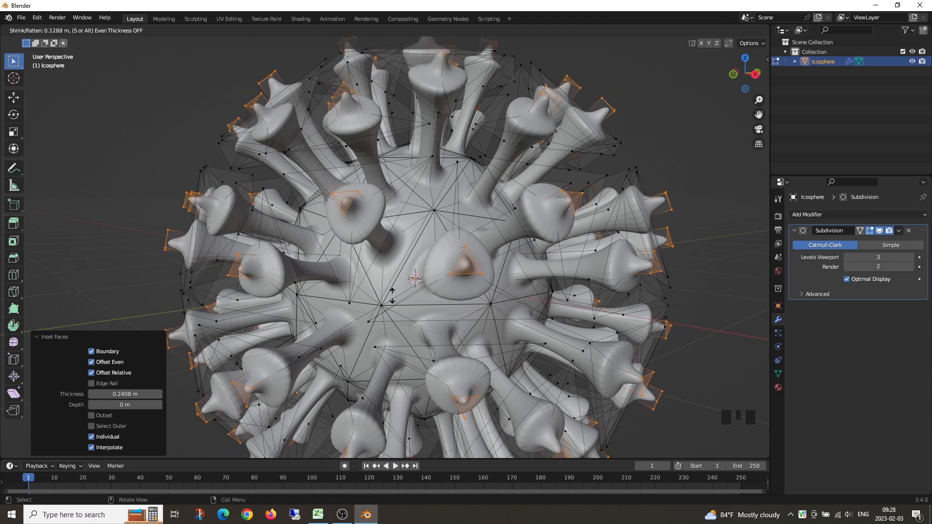
click(193, 313)
Step: Return to Object Mode and examine the hollowed spikes from several angles and from the front
scroll(514, 264, down, 6)
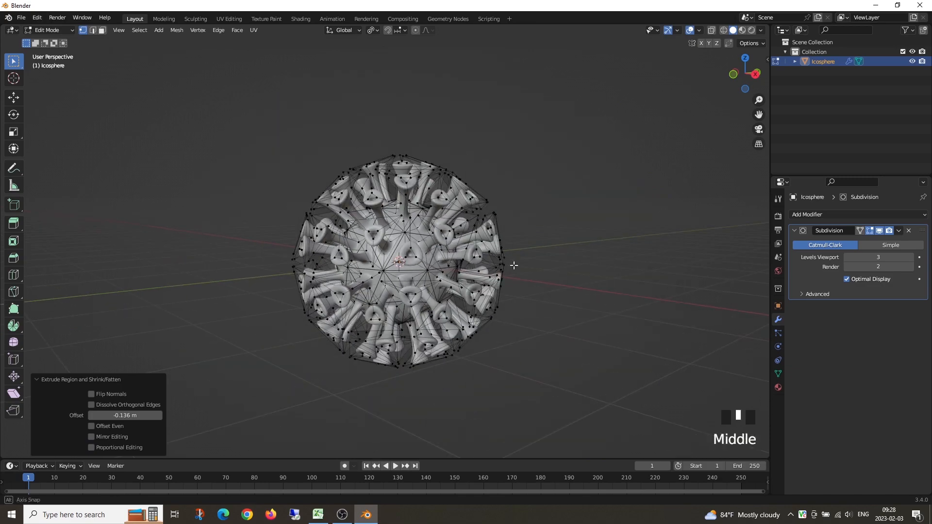
middle_drag(514, 264, 595, 307)
key(Tab)
click(527, 307)
scroll(573, 308, up, 3)
scroll(627, 333, down, 4)
key(grave)
click(502, 263)
key(grave)
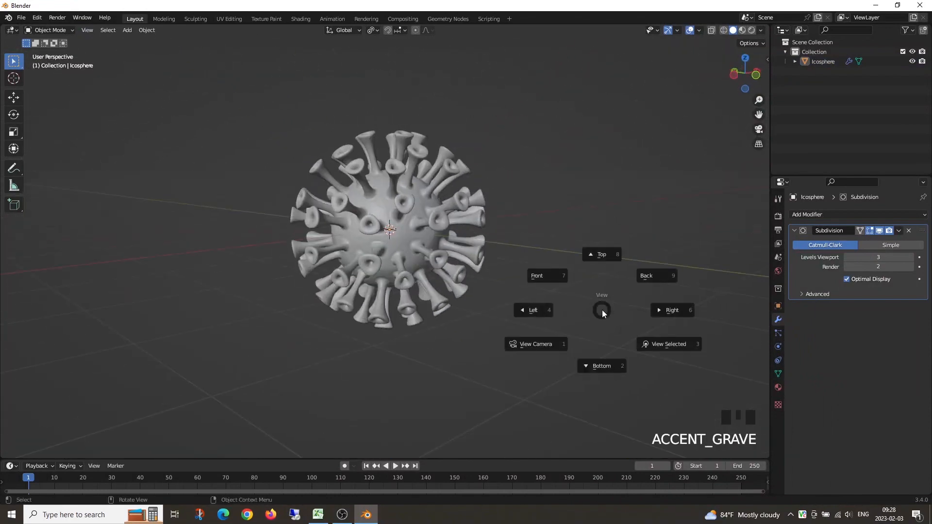
click(547, 273)
scroll(549, 275, up, 3)
shift+middle_drag(549, 275, 579, 301)
Step: Apply Shade Smooth to the spiked icosphere and deselect it
click(580, 298)
middle_drag(448, 249, 402, 240)
right_click(402, 242)
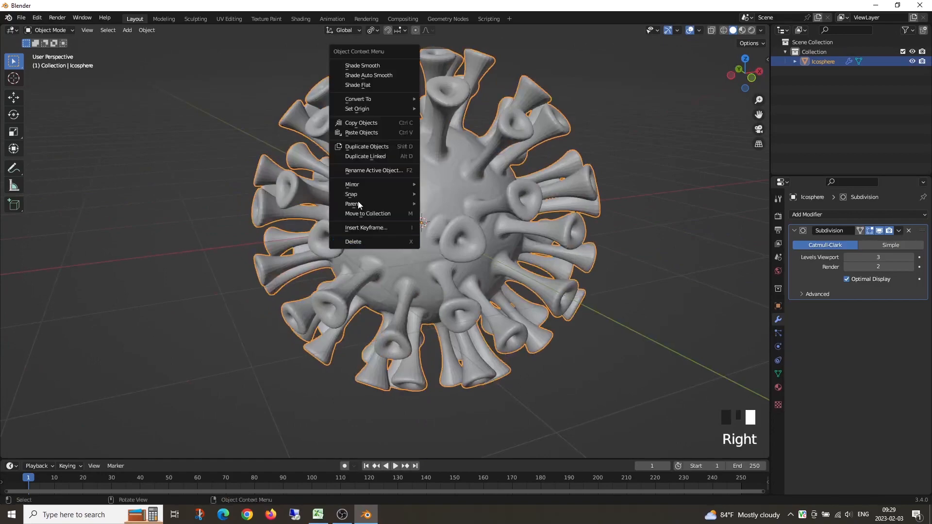
click(365, 66)
middle_drag(405, 169, 454, 268)
click(633, 285)
scroll(507, 281, down, 3)
middle_drag(507, 281, 502, 306)
key(grave)
key(grave)
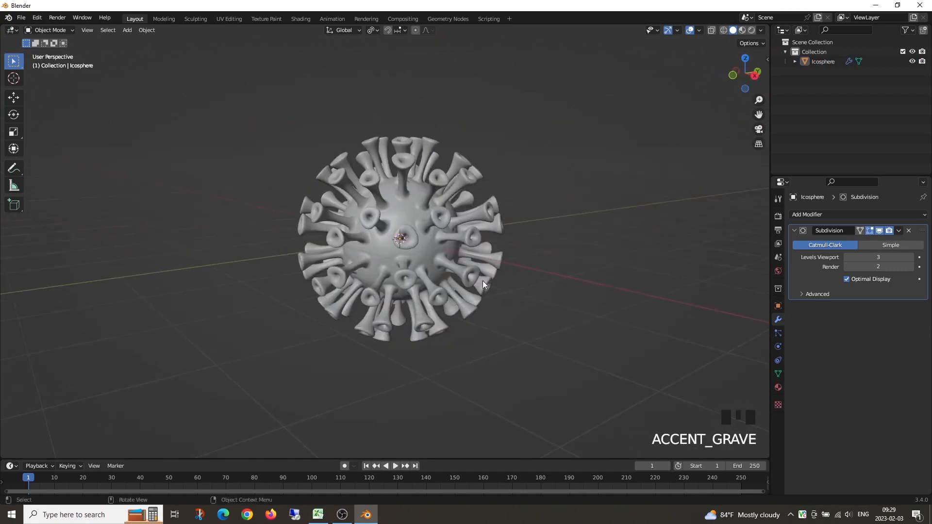
Step: Select the spiked icosphere and align the view to the front
click(470, 272)
key(grave)
middle_drag(414, 236, 507, 281)
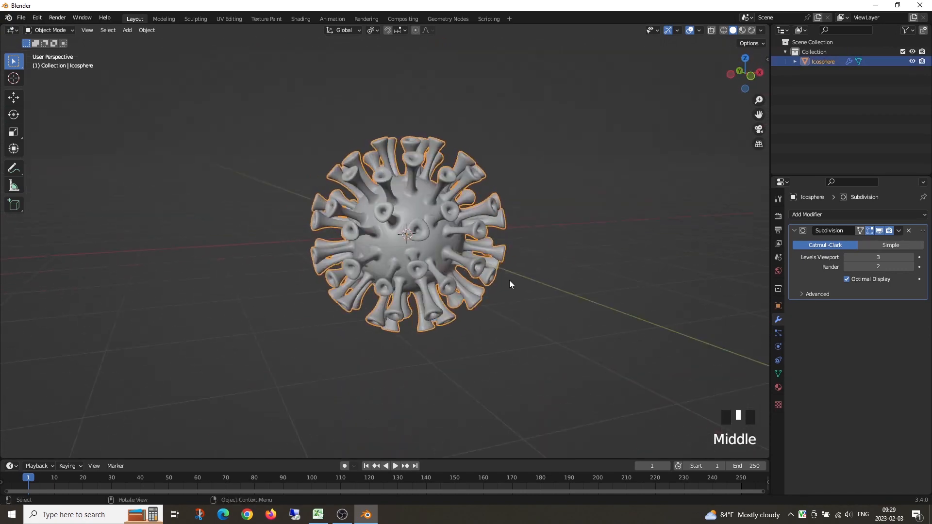
key(grave)
click(458, 240)
shift+middle_drag(462, 235, 412, 226)
key(grave)
click(351, 193)
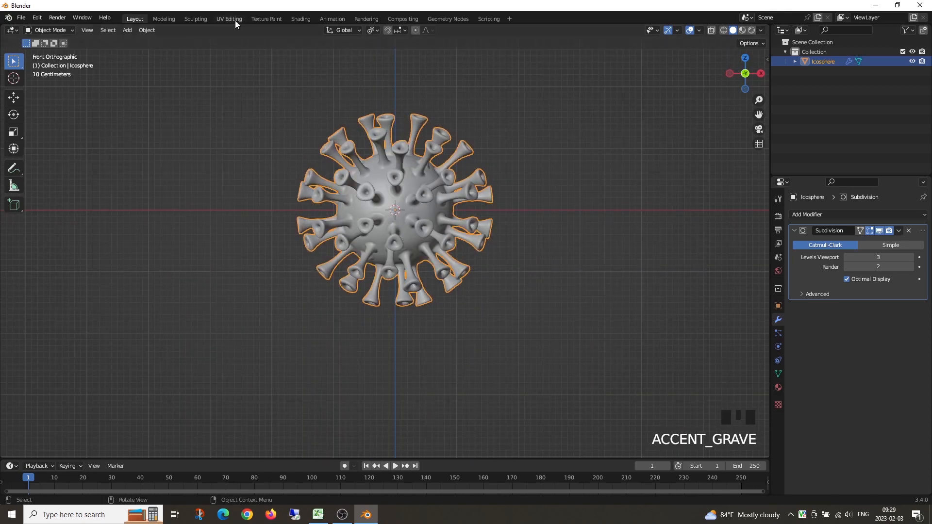
Step: Switch to the Shading workspace and create a new material for the icosphere
click(301, 19)
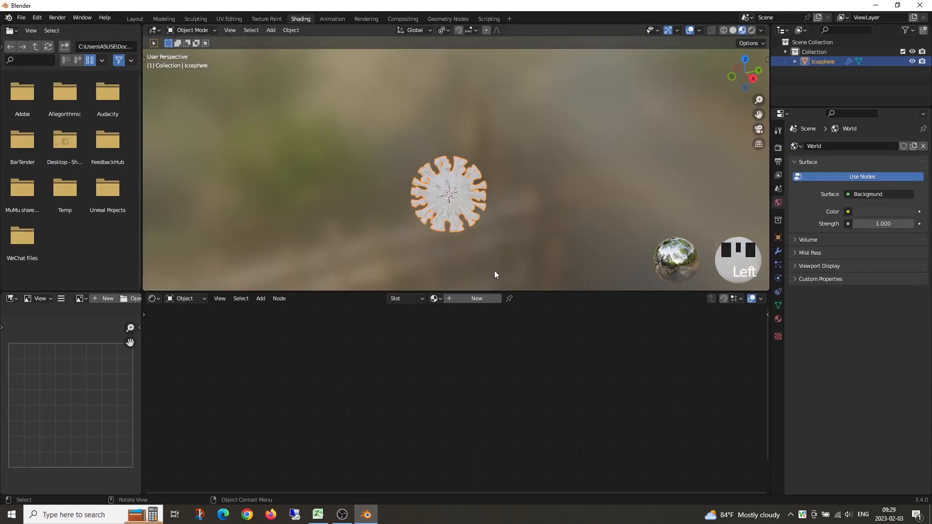
scroll(471, 222, up, 10)
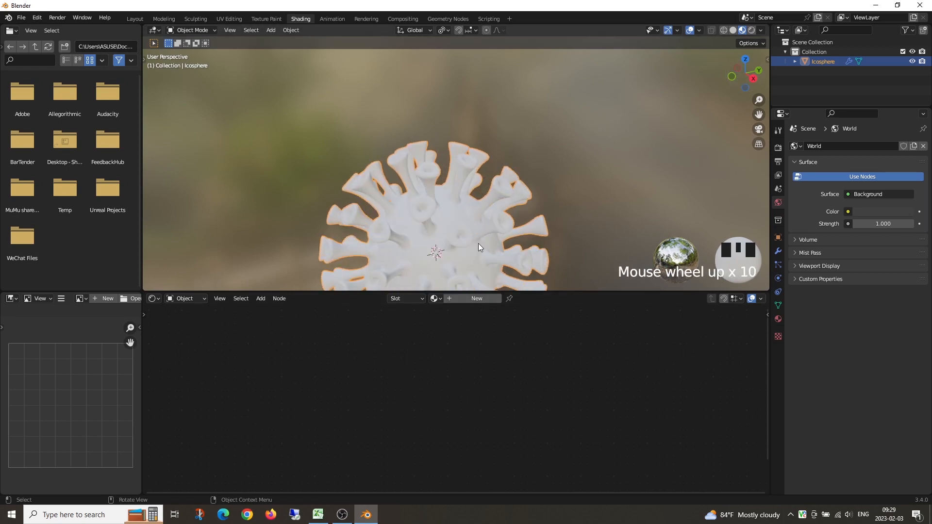
shift+middle_drag(479, 243, 485, 195)
scroll(506, 165, up, 2)
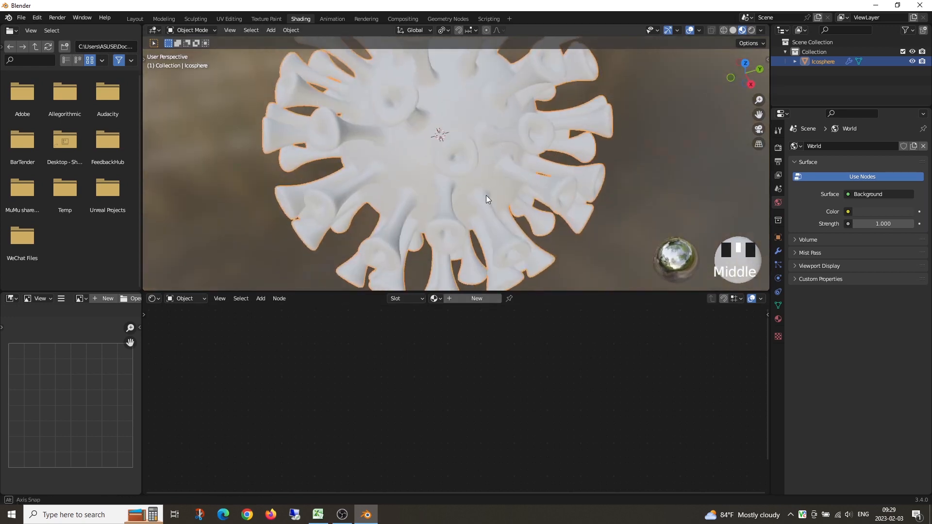
click(481, 298)
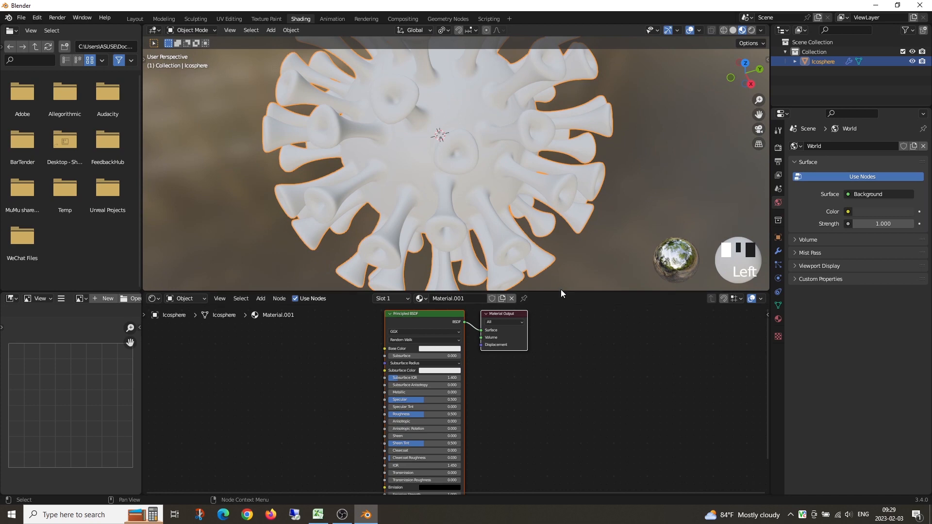
Step: Enlarge the shader node editor to show the whole Principled BSDF node, with the model seen from the front
drag(561, 292, 561, 269)
scroll(569, 257, down, 4)
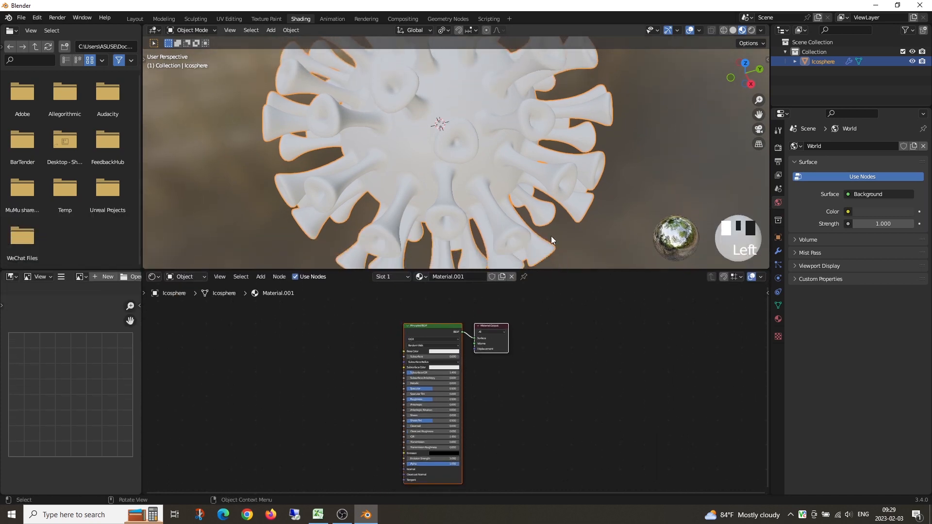
scroll(534, 223, down, 3)
middle_drag(517, 211, 541, 234)
key(grave)
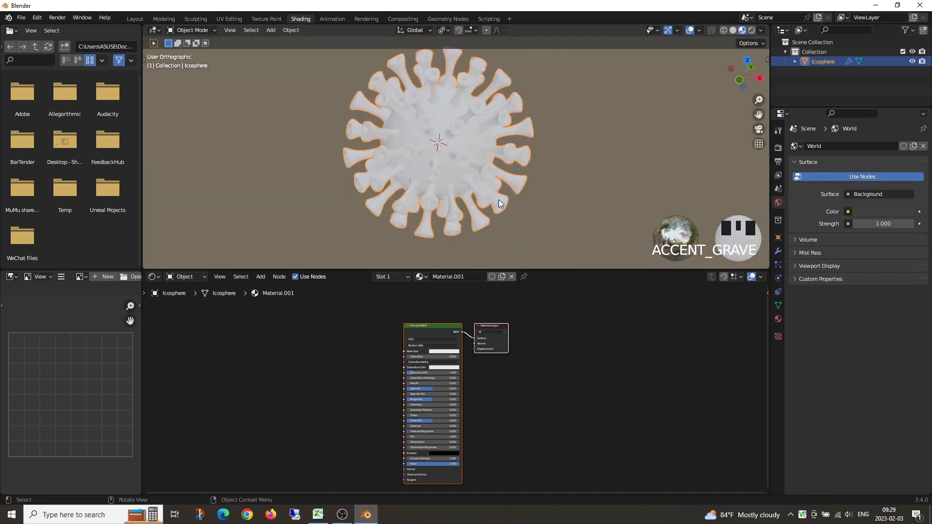
shift+middle_drag(499, 199, 551, 250)
drag(550, 271, 549, 171)
scroll(566, 291, up, 4)
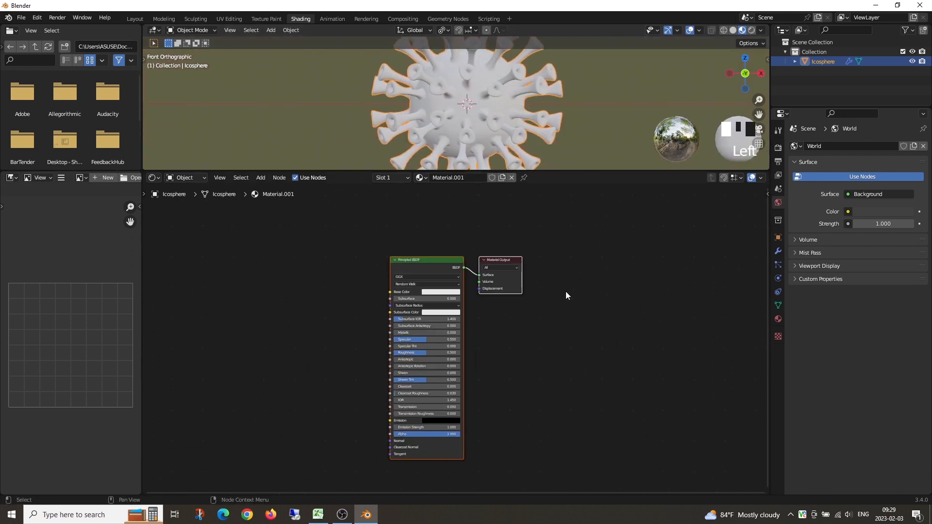
middle_drag(559, 269, 611, 307)
scroll(601, 307, up, 1)
middle_drag(347, 310, 337, 258)
click(260, 179)
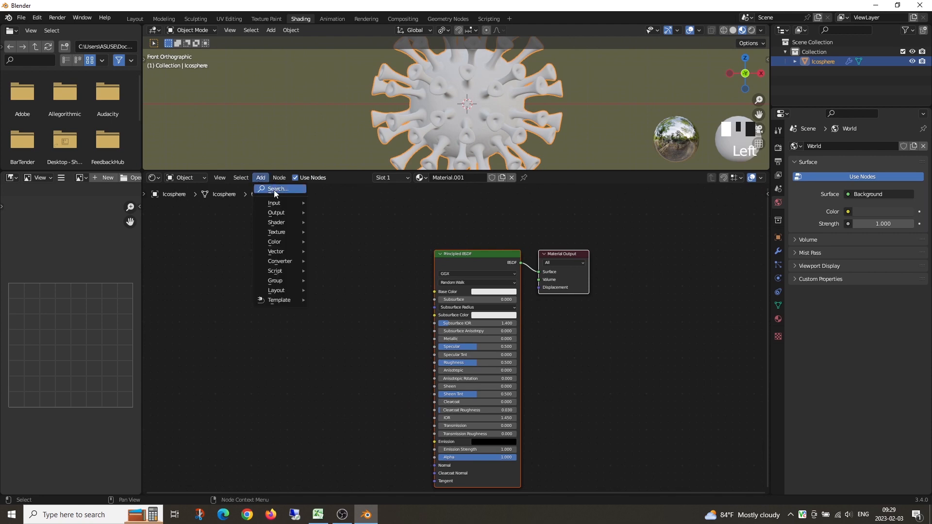
click(274, 190)
key(Escape)
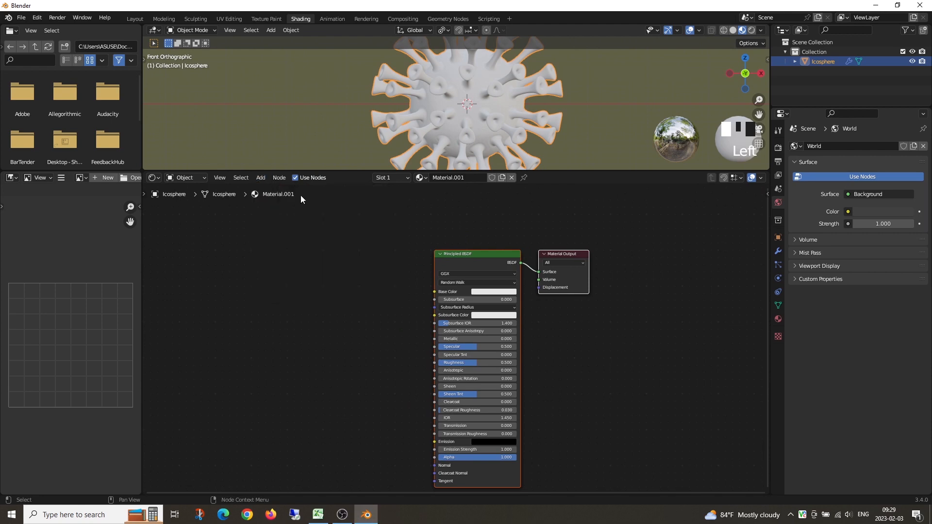
Step: Add a Bump node and place it before the Principled BSDF node
click(263, 178)
click(271, 187)
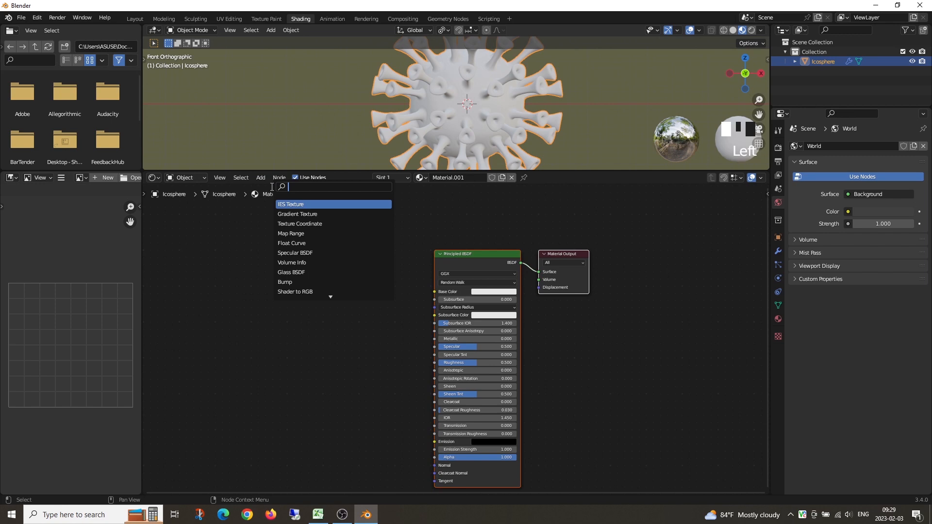
click(290, 282)
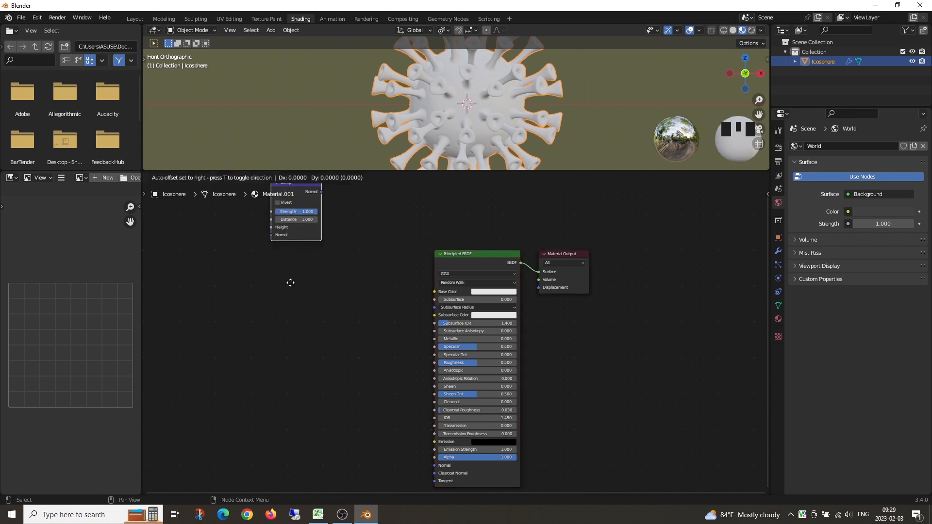
click(312, 403)
Step: Add a Voronoi Texture node and place it before the Bump node
scroll(347, 398, down, 3)
middle_drag(347, 395, 375, 390)
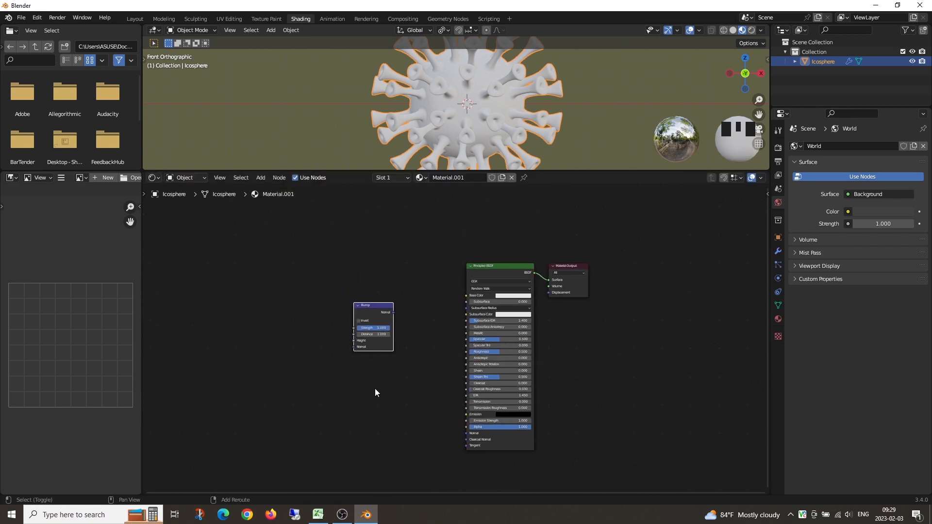
scroll(375, 389, up, 3)
click(260, 178)
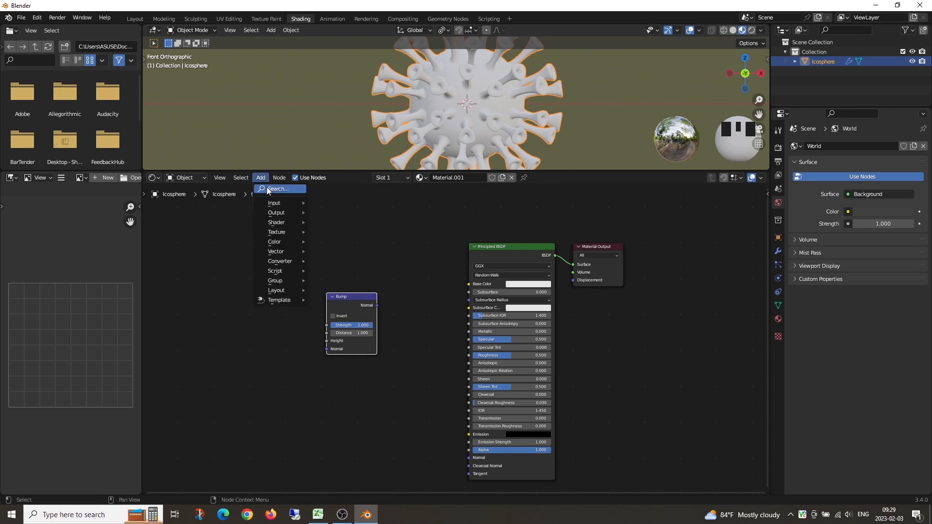
click(267, 189)
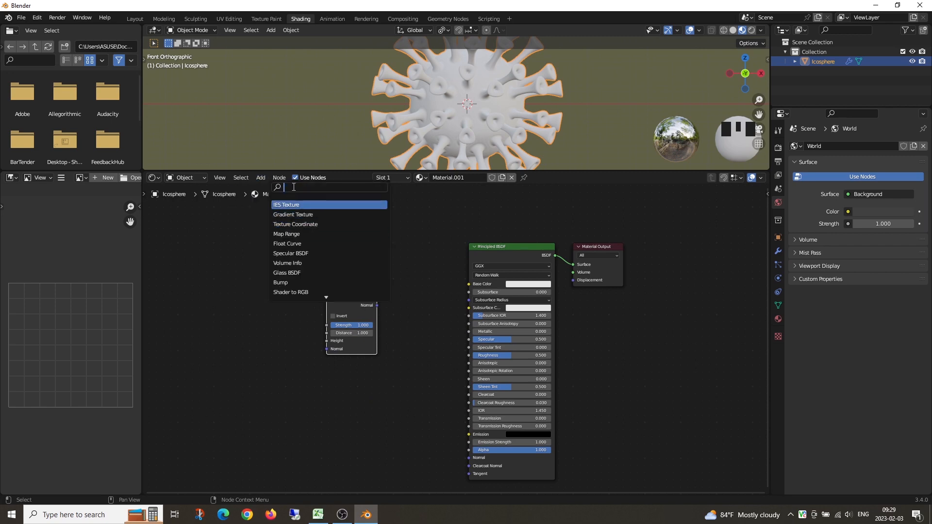
text(vo)
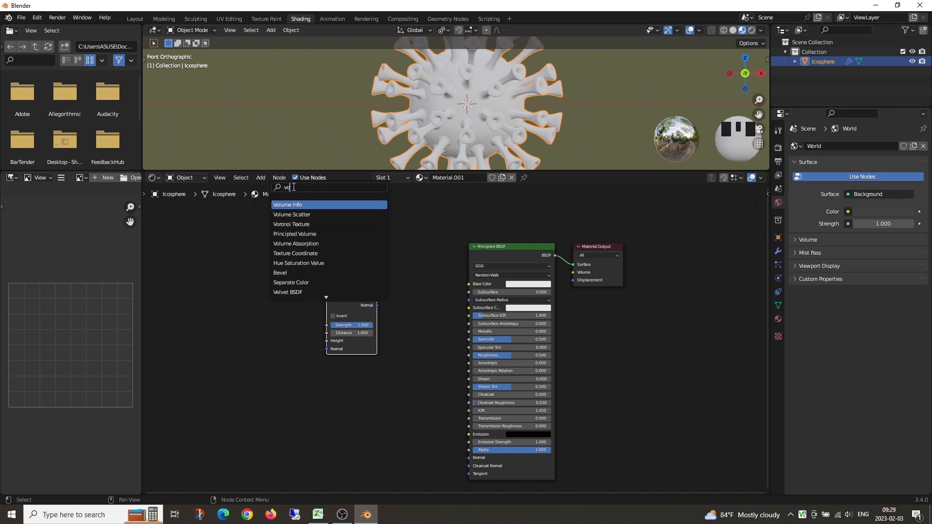
click(297, 223)
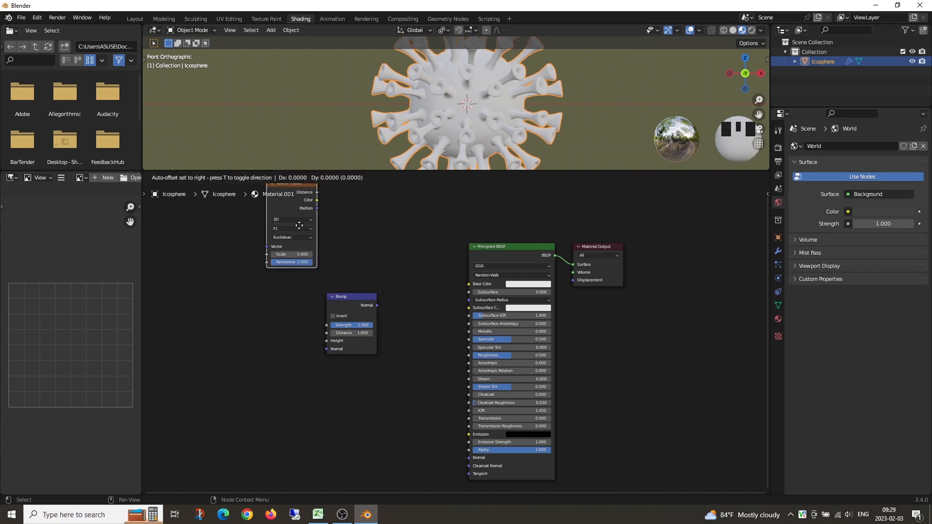
click(255, 323)
Step: Connect the Voronoi Distance output to the Bump Height input, and the Bump Normal output to the Principled BSDF Normal input
scroll(291, 355, up, 2)
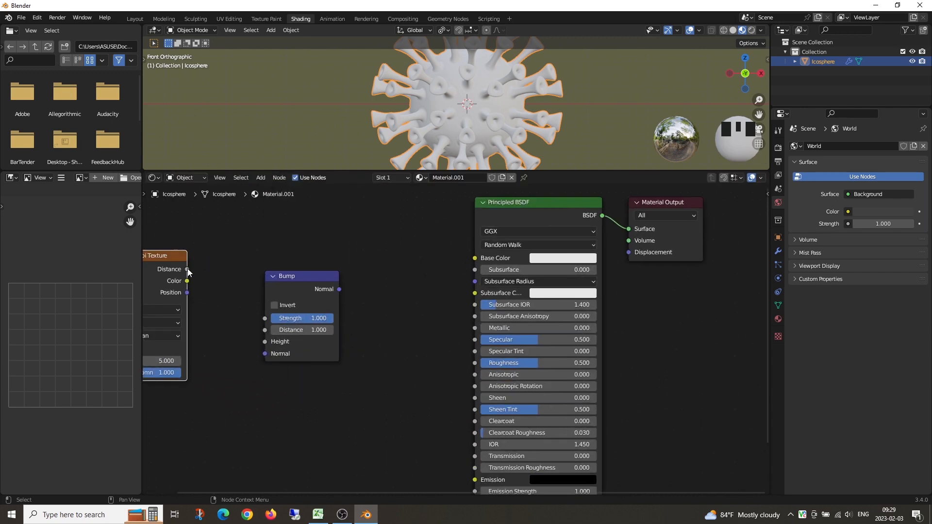
drag(187, 269, 260, 346)
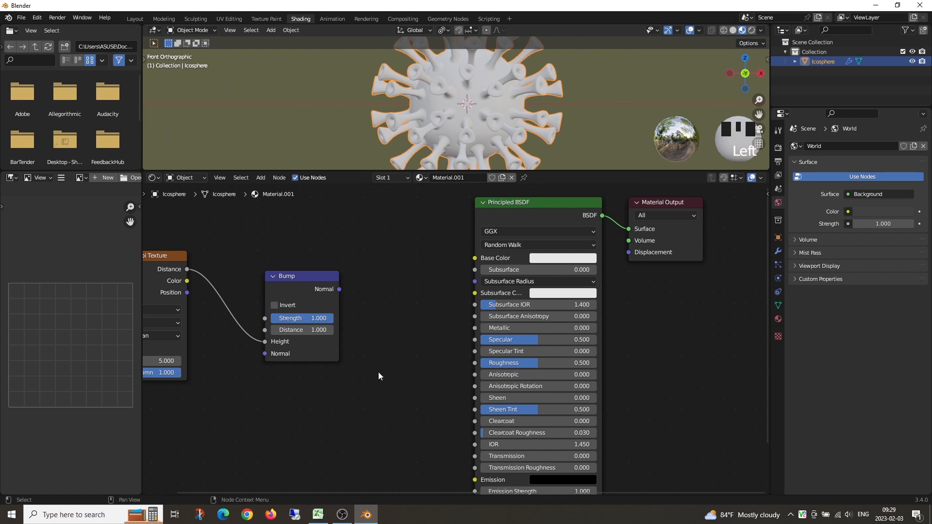
drag(338, 290, 436, 418)
click(410, 311)
scroll(458, 339, down, 2)
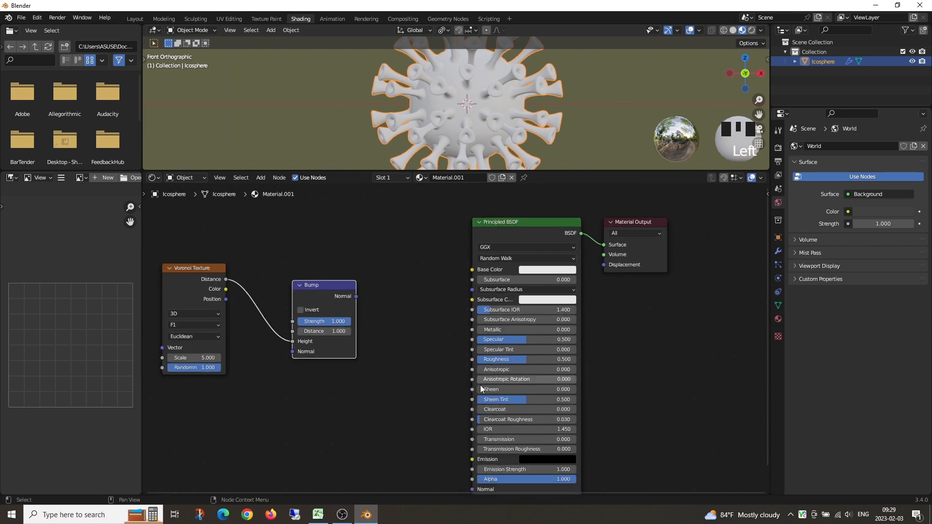
shift+middle_drag(487, 389, 493, 317)
mouse_move(361, 223)
mouse_down()
mouse_move(478, 424)
mouse_move(467, 402)
mouse_up()
scroll(442, 326, down, 4)
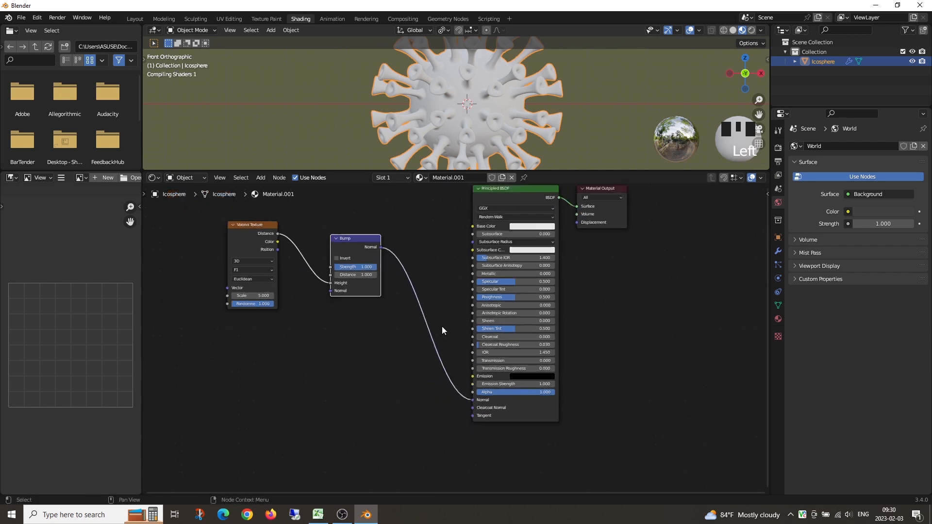
Step: Enlarge the 3D viewport and examine the bump effect on the spiked sphere from different angles
mouse_move(441, 326)
middle_down()
mouse_move(475, 360)
mouse_move(511, 358)
middle_up()
scroll(512, 358, up, 3)
middle_drag(517, 144, 476, 129)
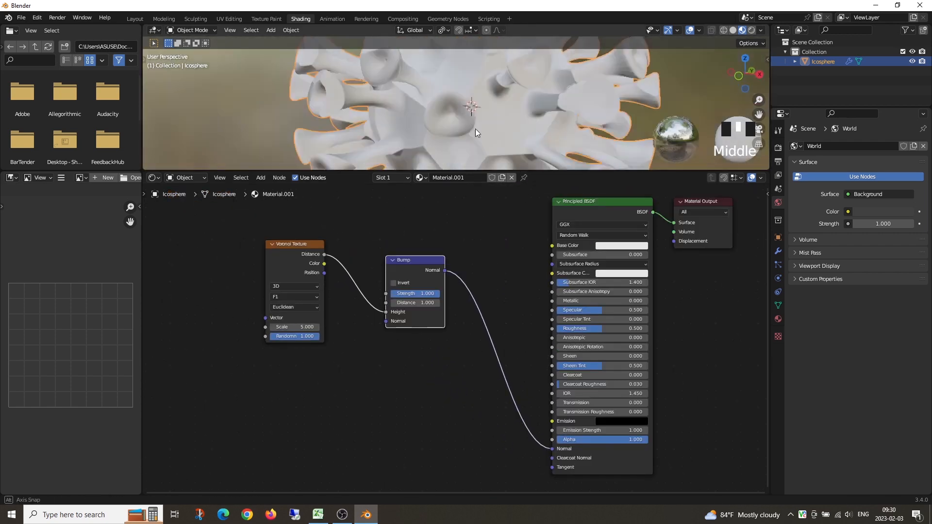
scroll(547, 152, down, 2)
drag(543, 168, 519, 275)
scroll(509, 211, up, 1)
scroll(487, 207, down, 3)
middle_drag(487, 207, 531, 205)
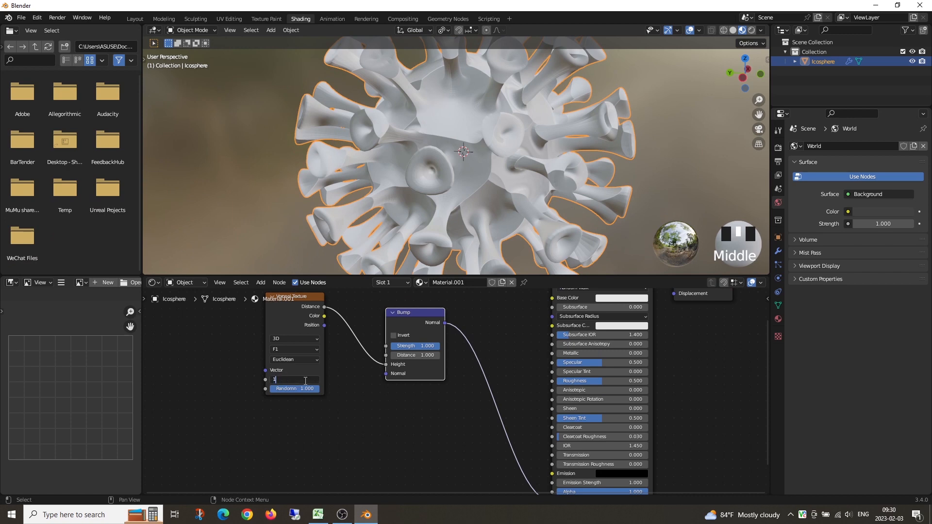
Step: Set the Voronoi Texture scale to 150 and inspect the surface up close
key(Return)
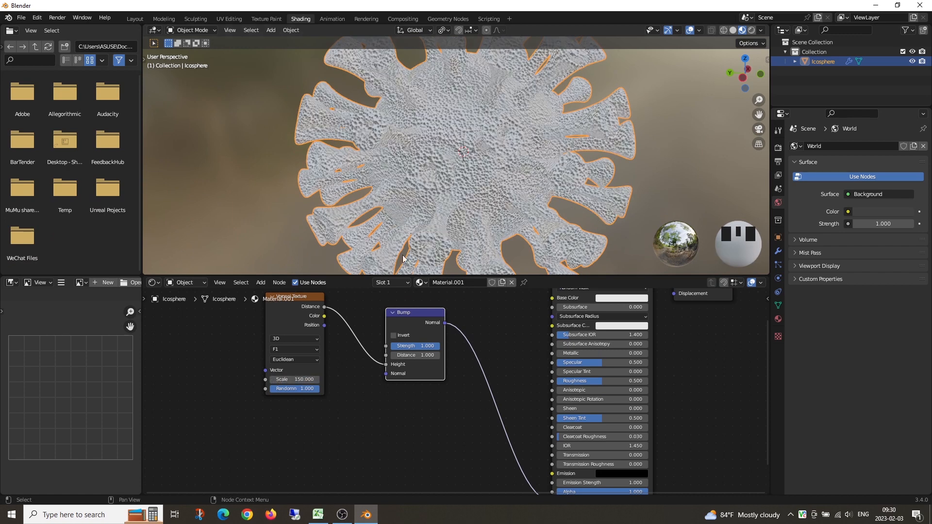
middle_drag(427, 189, 448, 179)
scroll(396, 193, up, 3)
middle_drag(396, 193, 389, 232)
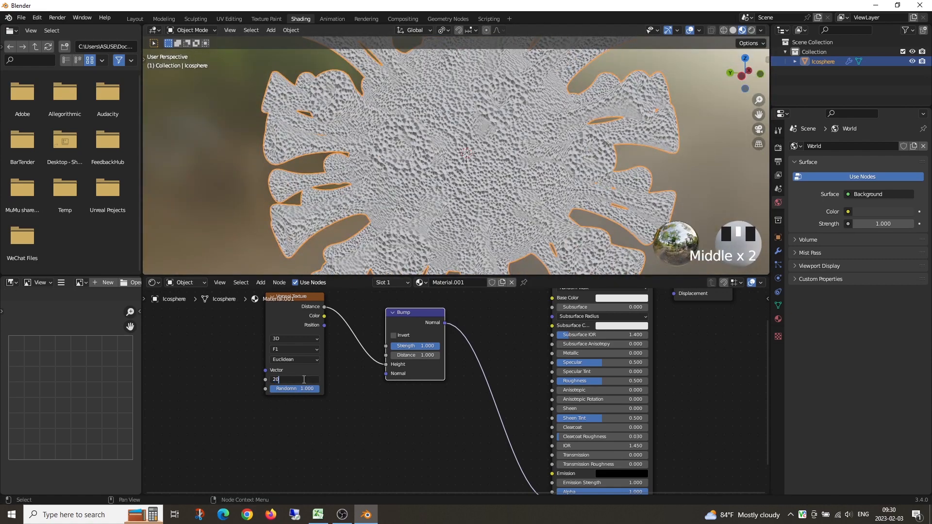
Step: Set the Voronoi Texture scale to 200 and check the surface detail from the front
key(Return)
middle_drag(455, 233, 504, 199)
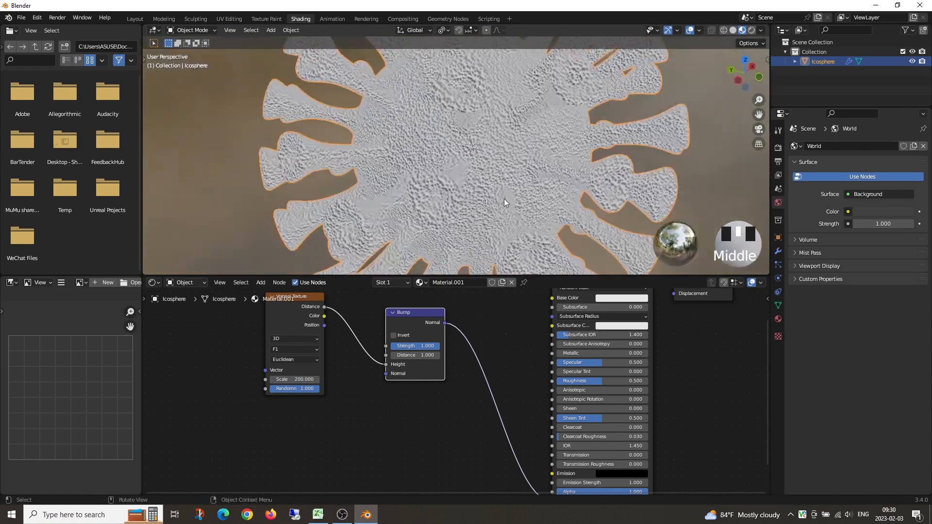
key(grave)
shift+middle_drag(443, 165, 454, 264)
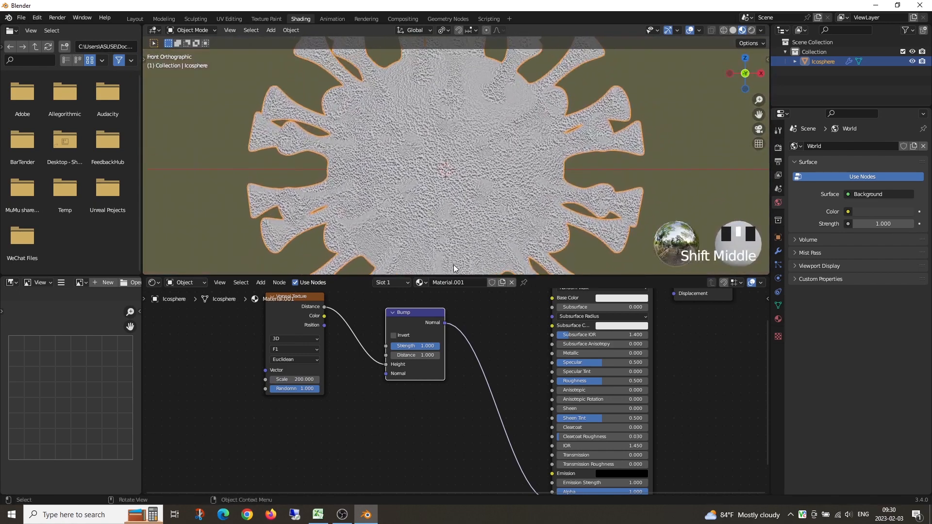
scroll(464, 190, up, 3)
scroll(464, 190, down, 4)
scroll(464, 190, up, 2)
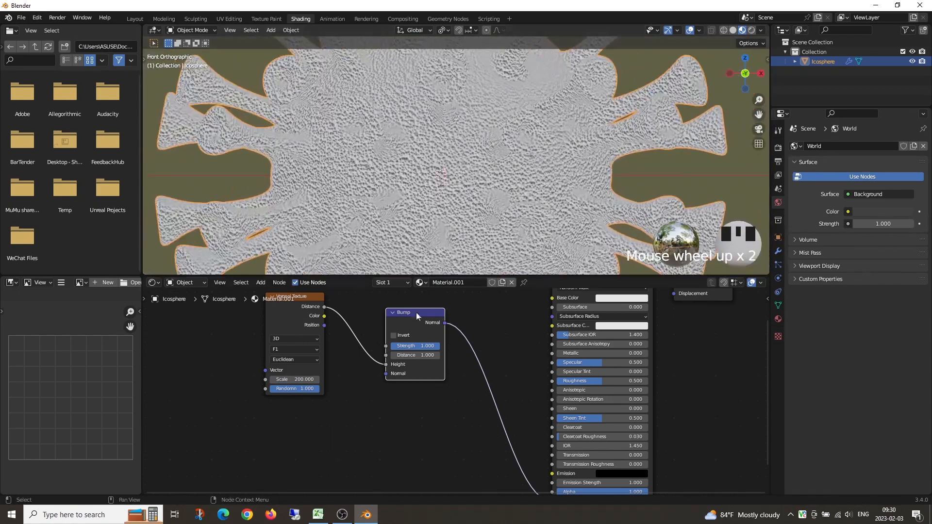
Step: Enable Invert on the Bump node and check the surface from the front
click(393, 335)
scroll(409, 200, down, 3)
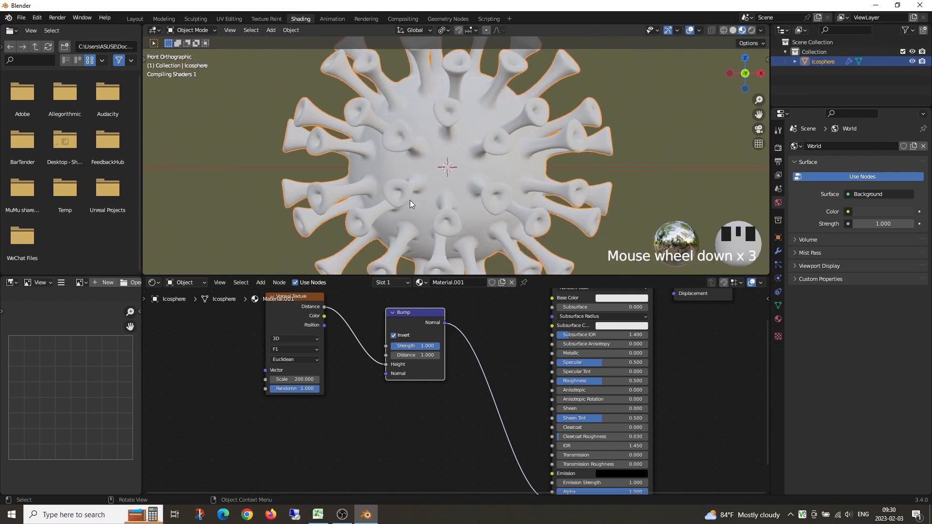
scroll(472, 180, up, 3)
mouse_move(473, 179)
middle_down()
mouse_move(408, 177)
mouse_move(473, 186)
middle_up()
scroll(474, 186, down, 3)
key(grave)
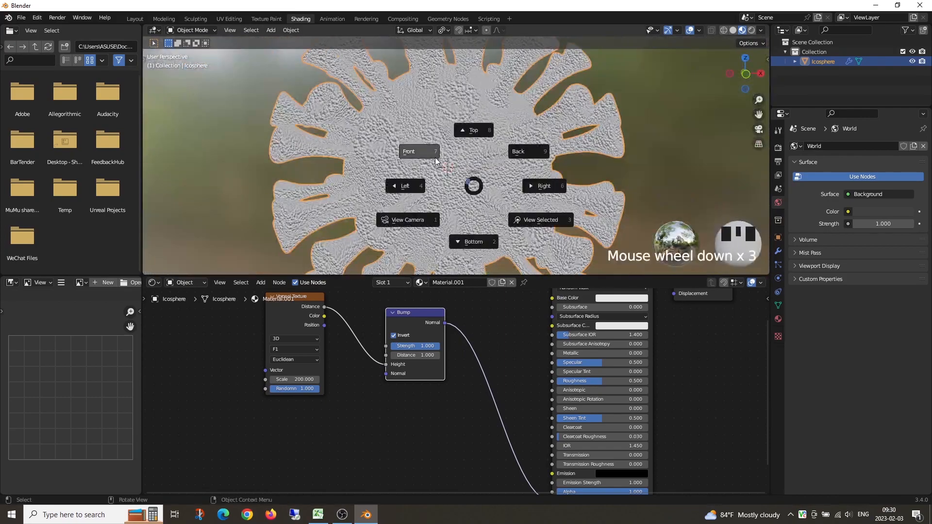
click(441, 162)
Step: Set the Bump node's strength to about 0.108 and inspect the spikes up close
scroll(442, 162, up, 3)
scroll(446, 219, down, 1)
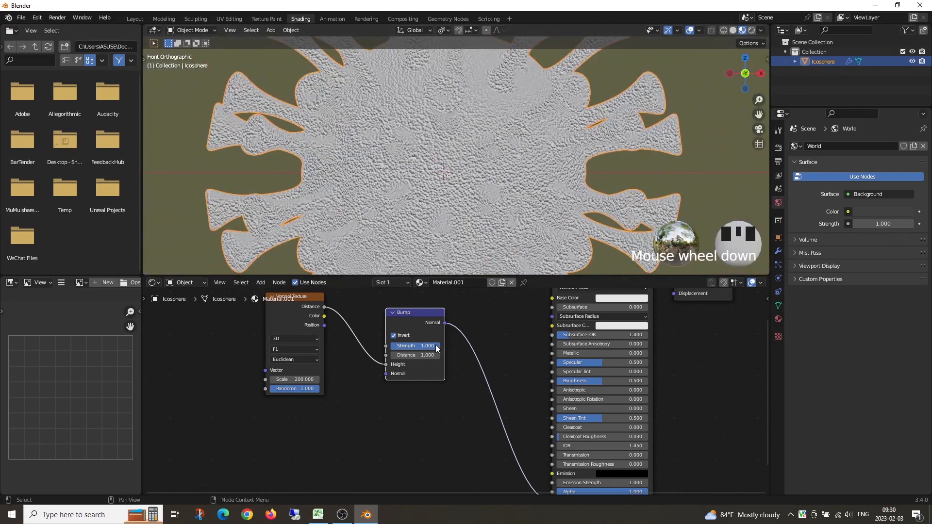
drag(417, 345, 387, 346)
drag(399, 346, 393, 345)
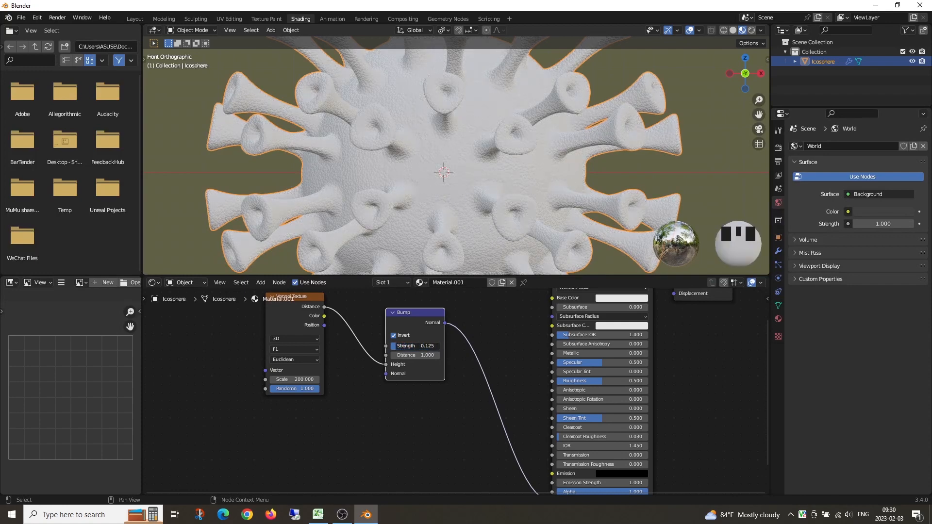
scroll(441, 215, up, 2)
middle_drag(441, 215, 484, 195)
key(grave)
click(439, 156)
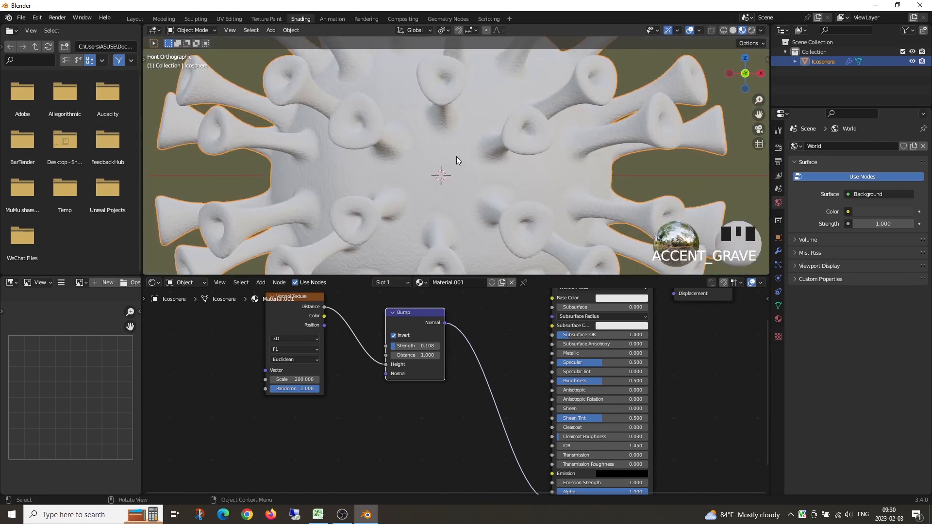
shift+middle_drag(438, 156, 488, 203)
scroll(533, 368, down, 3)
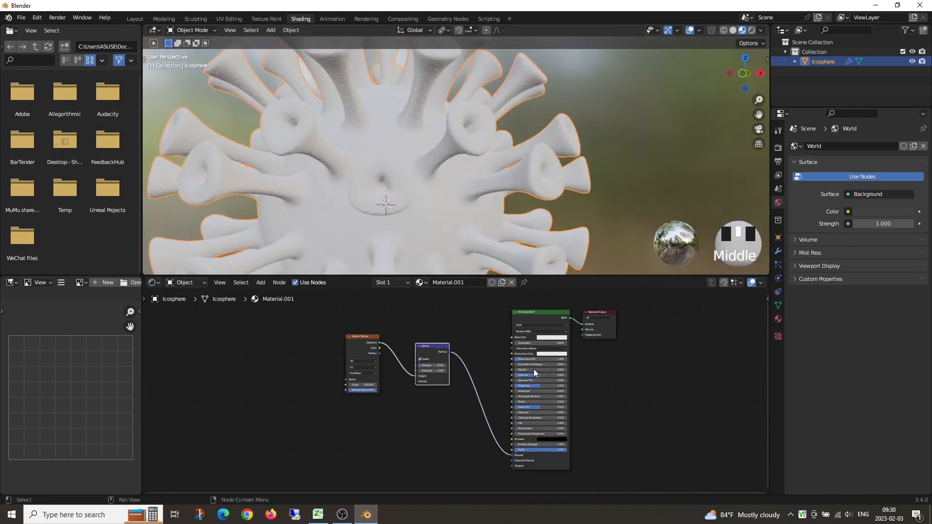
Step: Set the Principled BSDF base color to a dark olive green
middle_drag(534, 368, 483, 369)
scroll(481, 369, up, 1)
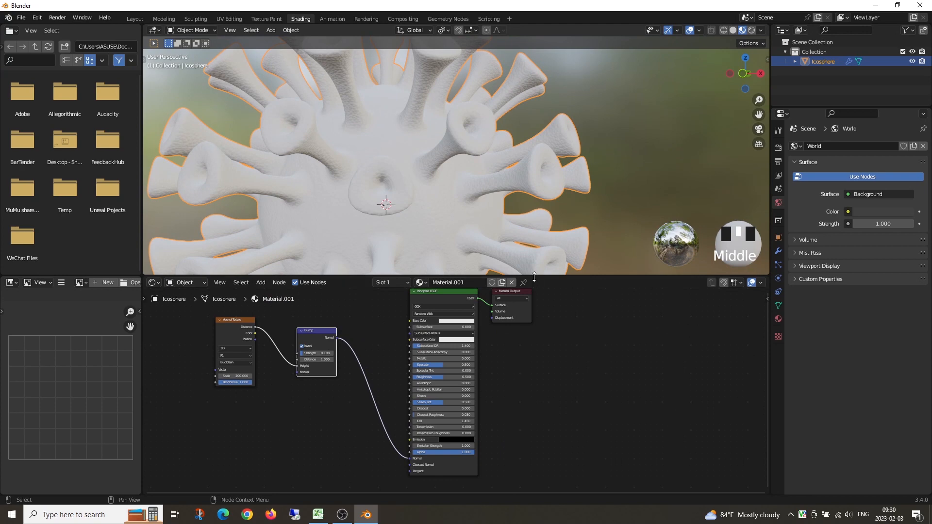
drag(534, 276, 534, 169)
scroll(486, 340, up, 3)
click(526, 324)
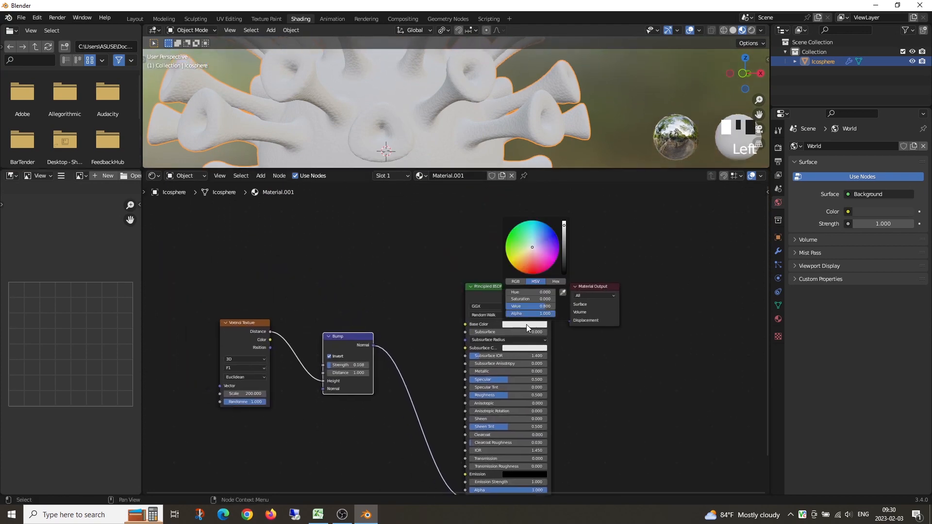
mouse_move(530, 247)
mouse_down()
mouse_move(524, 234)
mouse_move(512, 242)
mouse_move(517, 252)
mouse_up()
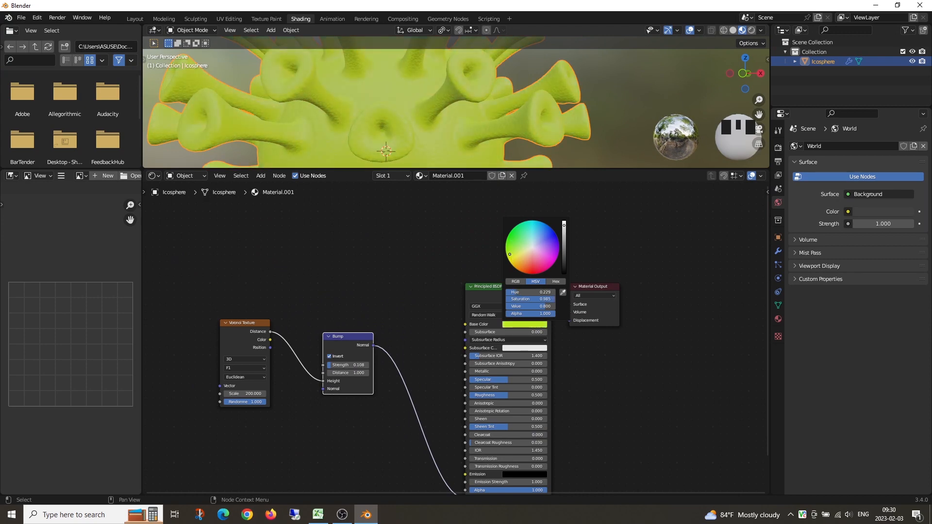
drag(564, 224, 564, 253)
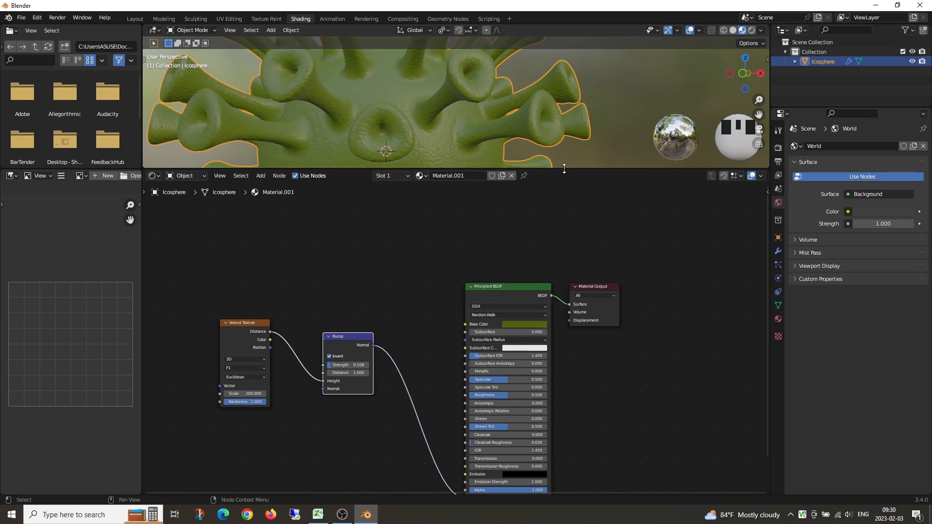
Step: Examine the green virus surface up close and the whole model from the front
drag(566, 169, 564, 303)
scroll(553, 231, down, 3)
middle_drag(552, 231, 500, 227)
scroll(523, 244, up, 5)
key(grave)
click(460, 184)
scroll(473, 167, down, 5)
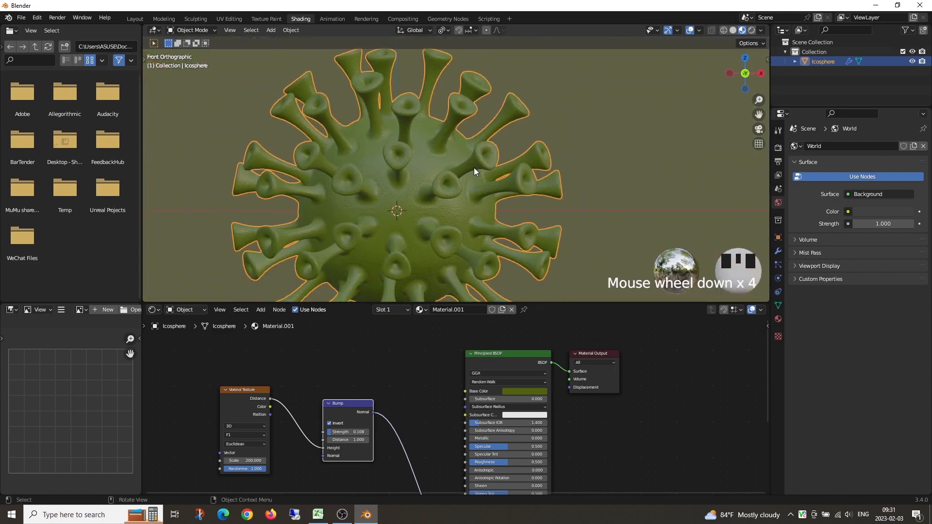
shift+middle_drag(474, 167, 534, 325)
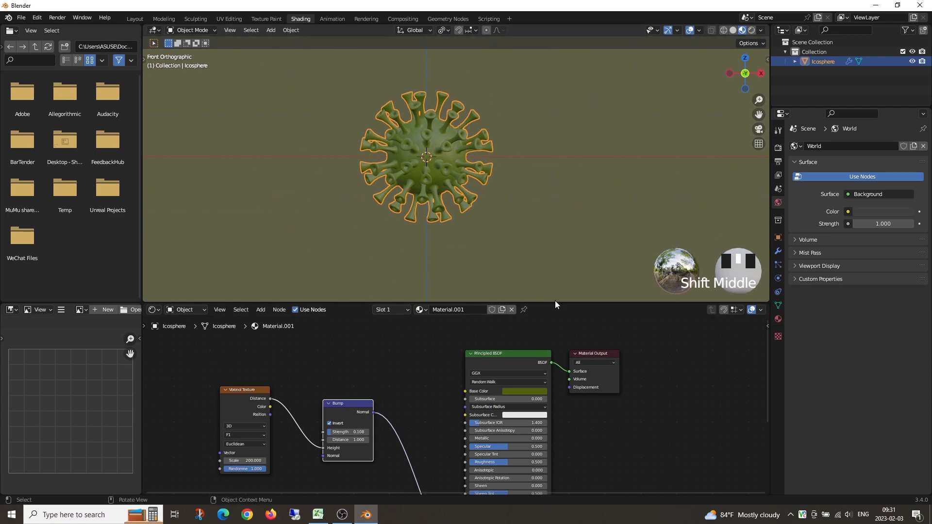
Step: Move the Material Output node away from the Principled BSDF to make room between them
drag(557, 303, 530, 167)
scroll(581, 318, up, 3)
middle_drag(583, 320, 510, 287)
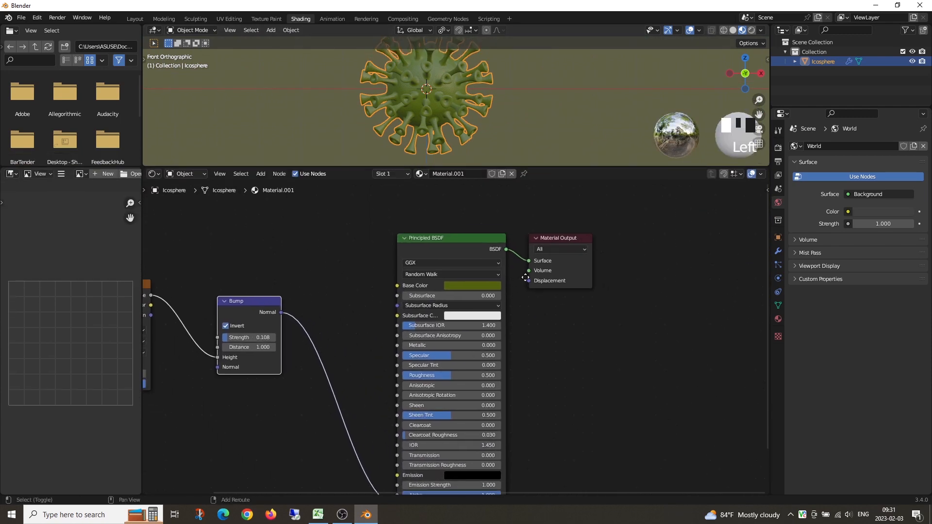
scroll(543, 336, down, 3)
drag(533, 252, 660, 298)
scroll(601, 327, up, 5)
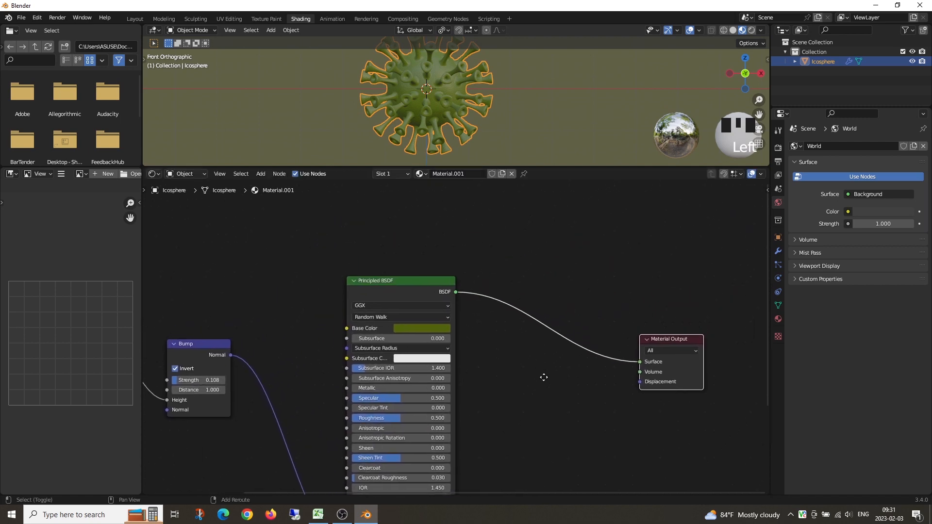
scroll(542, 382, down, 1)
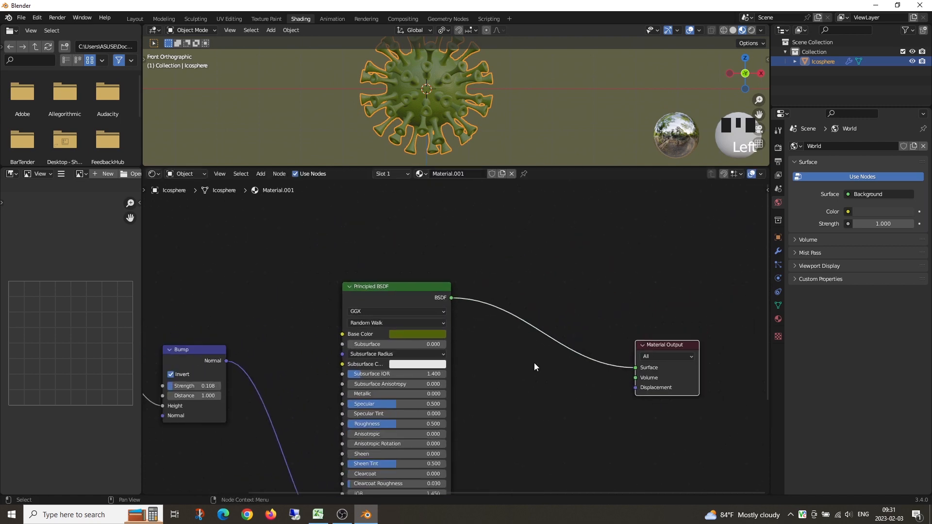
Step: Insert a Mix Shader node on the link between the Principled BSDF and the Material Output
click(261, 174)
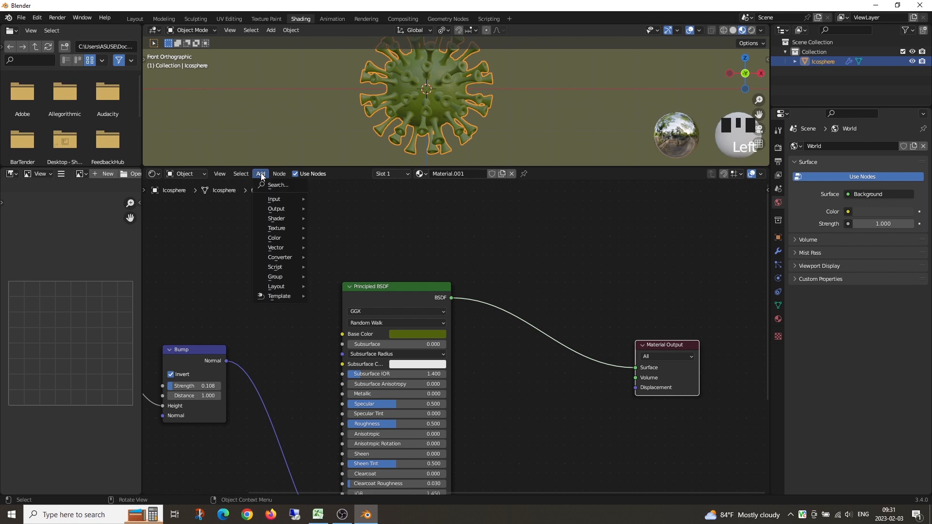
click(273, 184)
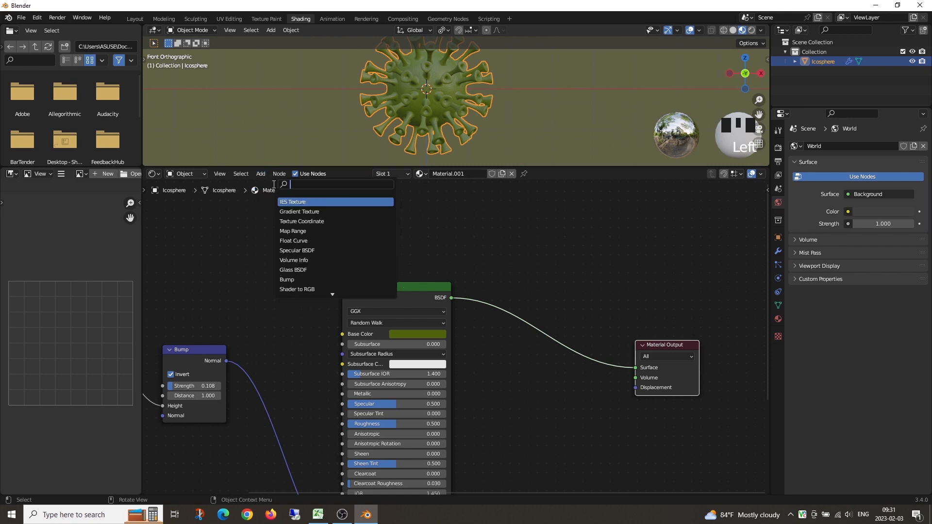
text(mi)
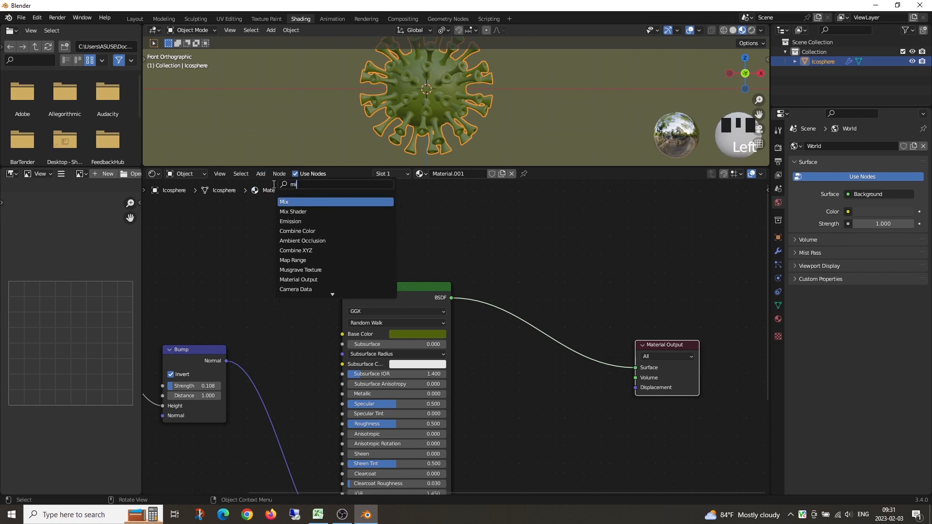
click(293, 212)
click(556, 346)
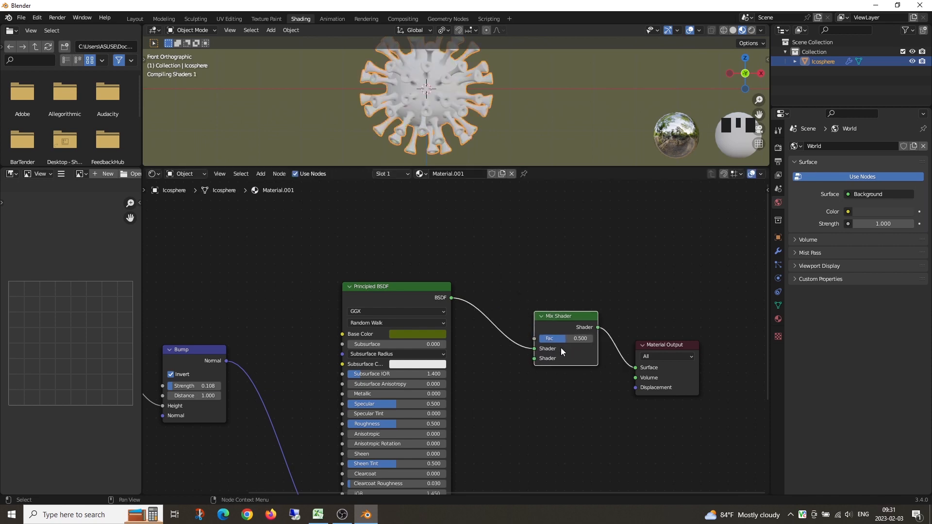
Step: Add an Emission node below the Mix Shader and connect it to the Mix Shader's second Shader input
scroll(594, 373, down, 3)
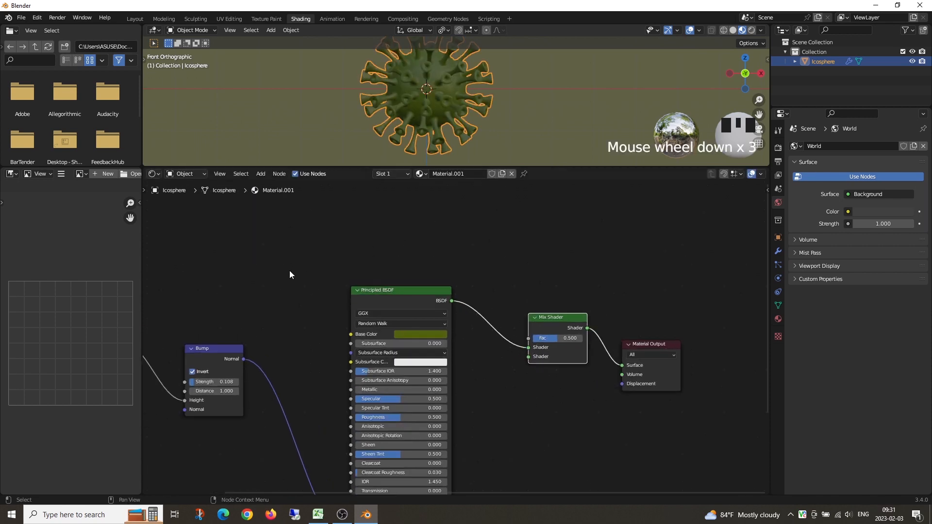
click(261, 174)
click(276, 185)
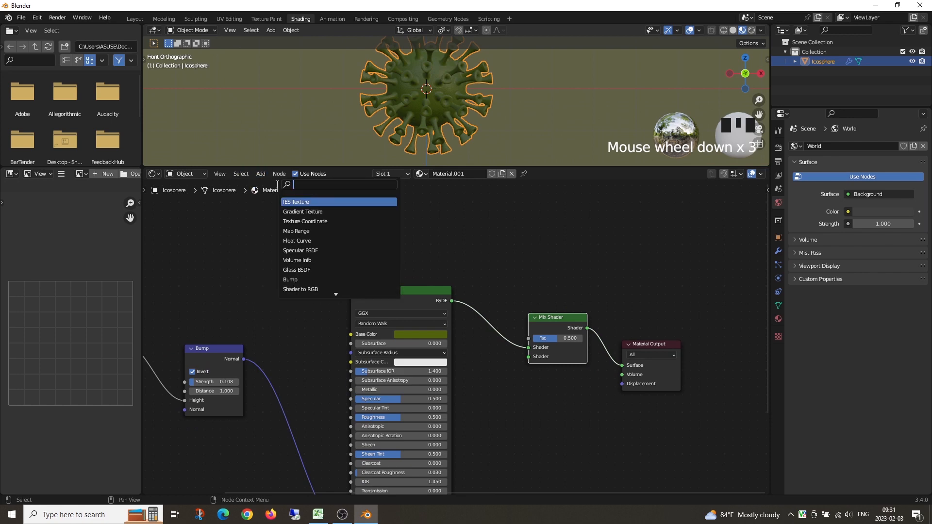
text(e)
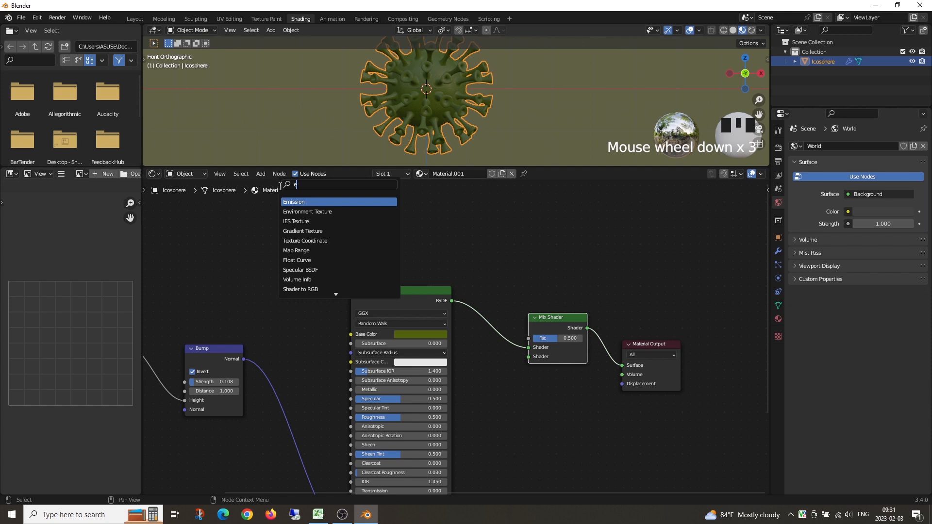
click(301, 202)
click(467, 422)
scroll(546, 386, up, 3)
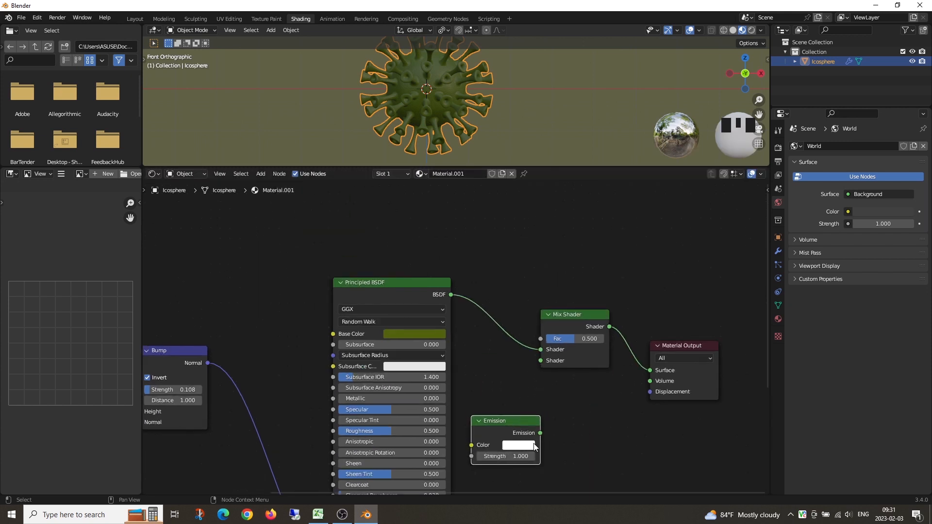
drag(497, 376, 493, 307)
scroll(555, 387, down, 3)
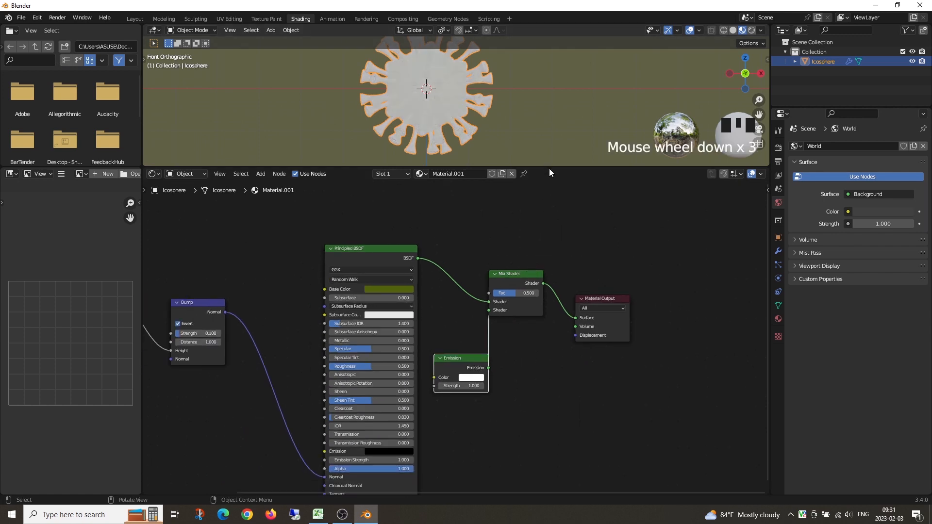
Step: Spread out the node layout by moving the Mix Shader and Material Output farther from the Principled BSDF
drag(549, 167, 553, 201)
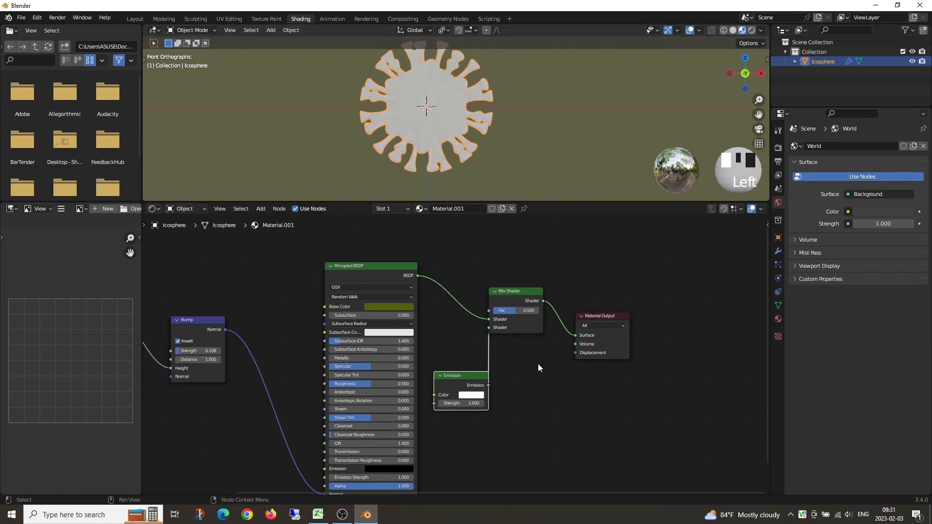
scroll(558, 330, up, 2)
drag(662, 299, 720, 328)
scroll(679, 325, down, 2)
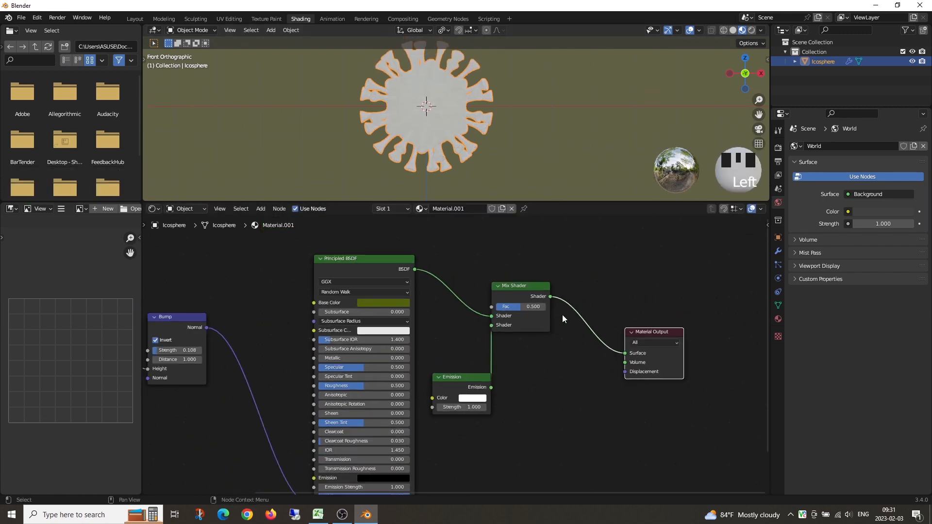
drag(529, 288, 577, 278)
drag(668, 331, 707, 323)
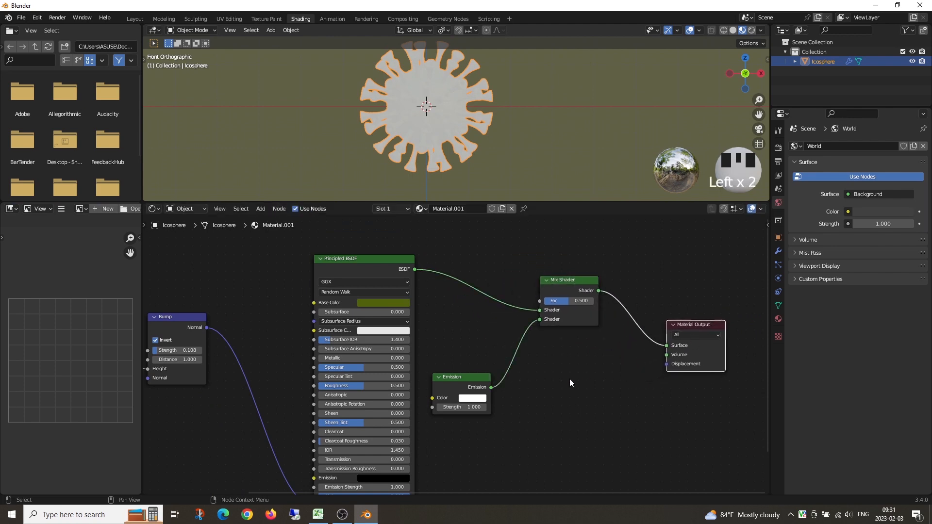
Step: Set the Emission color to a light red with hue 0.002 and saturation about 0.753, and check the model
scroll(569, 378, up, 3)
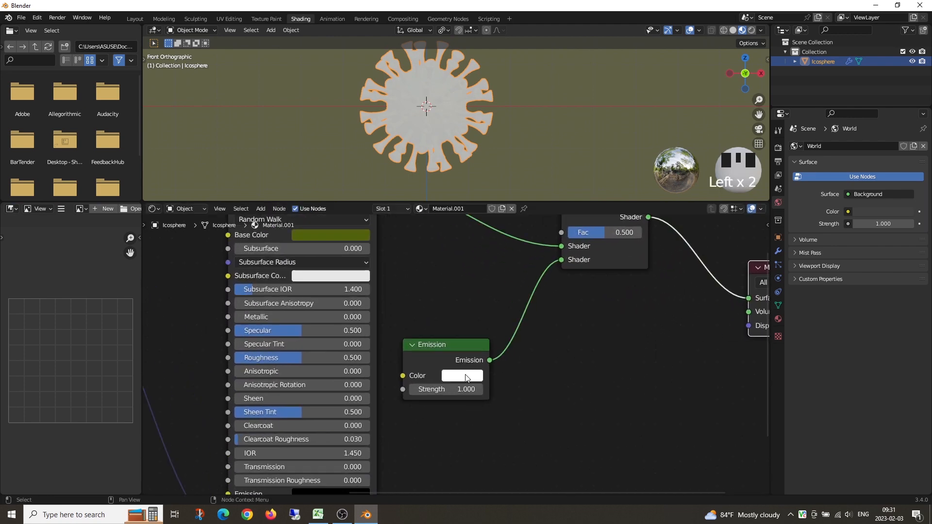
click(469, 378)
mouse_move(475, 269)
mouse_down()
mouse_move(498, 288)
mouse_move(490, 287)
mouse_up()
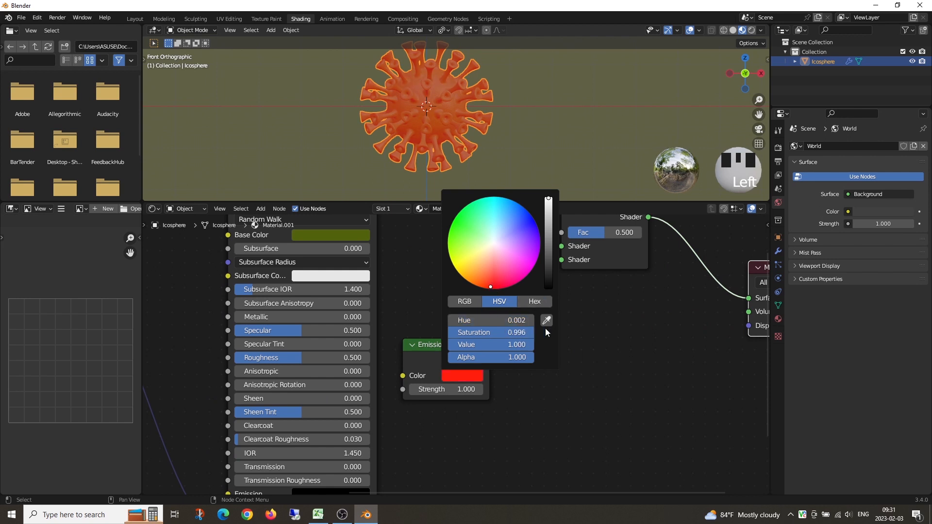
drag(520, 332, 501, 332)
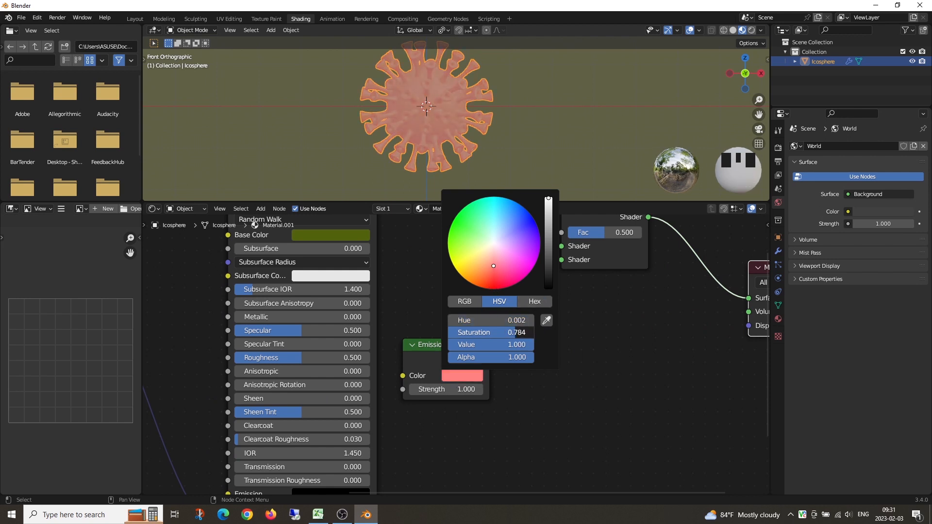
scroll(496, 112, up, 5)
scroll(499, 113, down, 4)
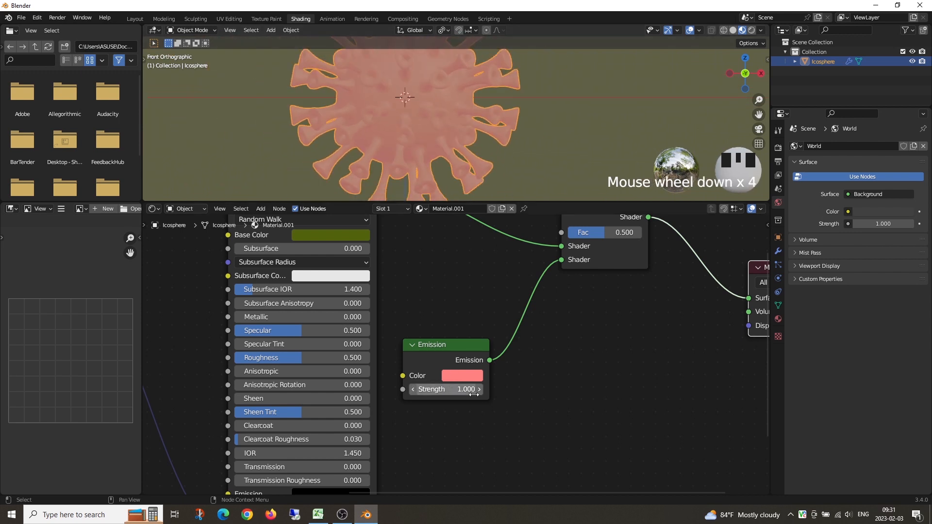
Step: Set the Emission node's strength to 20
click(458, 390)
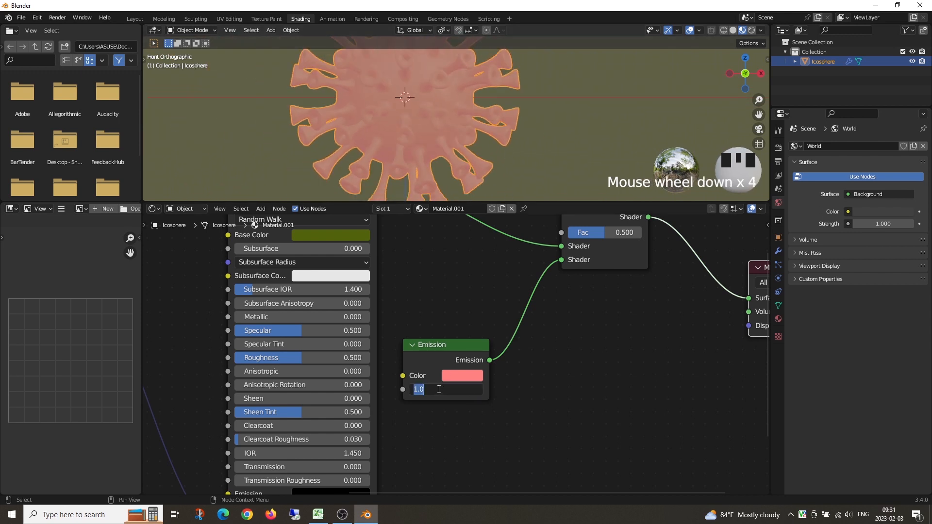
click(447, 393)
key(Return)
Step: Darken the Emission color to a value of about 0.159 and shift it to a more saturated dark red
click(455, 369)
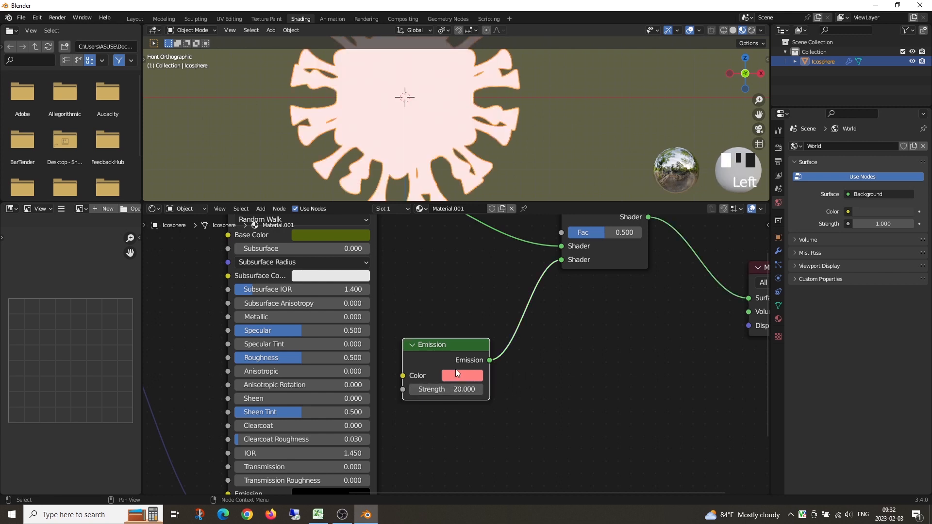
click(468, 376)
drag(549, 199, 549, 249)
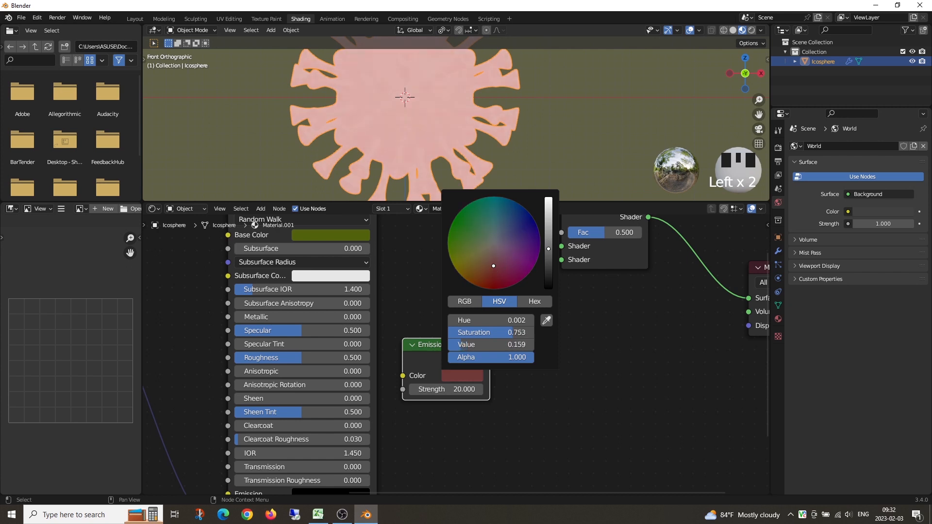
drag(493, 266, 490, 274)
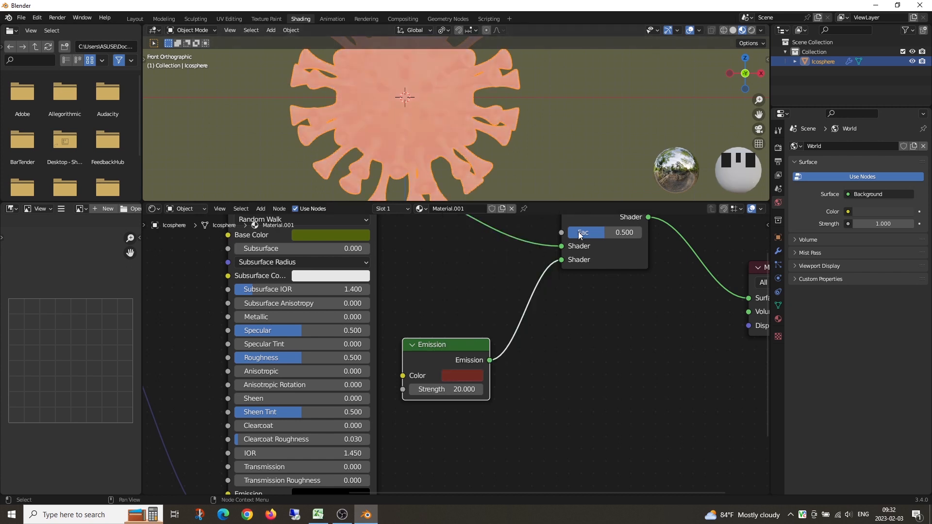
Step: Examine the glowing model up close, from several angles and from the front
key(Home)
scroll(509, 171, up, 7)
scroll(504, 117, down, 3)
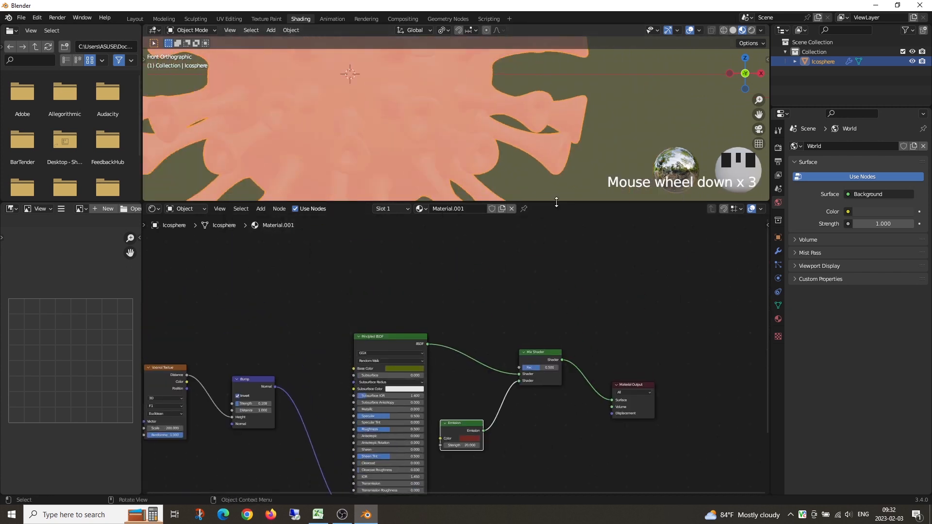
drag(556, 203, 556, 347)
scroll(509, 218, down, 5)
middle_drag(510, 219, 493, 201)
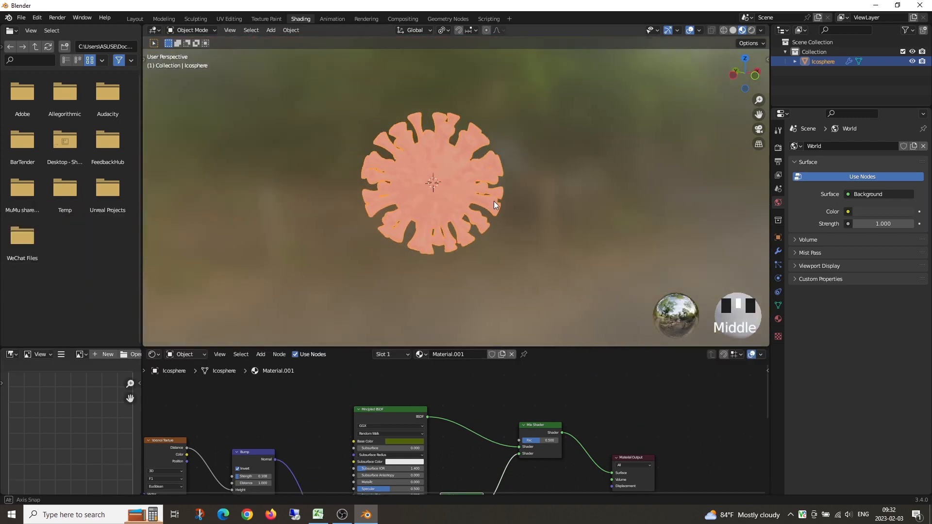
scroll(569, 212, up, 4)
middle_drag(569, 209, 517, 211)
scroll(517, 211, up, 3)
key(grave)
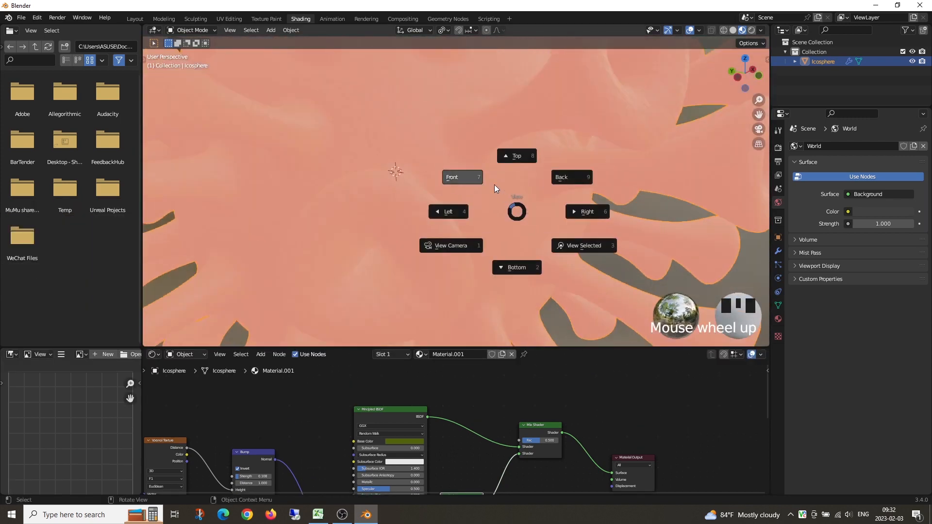
click(494, 185)
scroll(495, 243, down, 3)
Step: Add a ColorRamp node above the Principled BSDF and connect its Color output to the Mix Shader's Fac input
drag(560, 347, 560, 177)
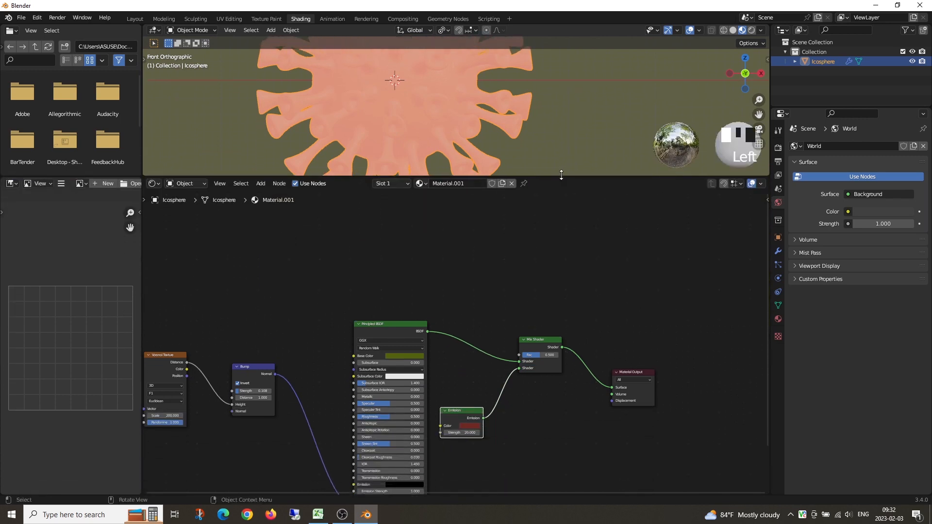
scroll(558, 296, up, 3)
click(563, 291)
scroll(566, 292, down, 1)
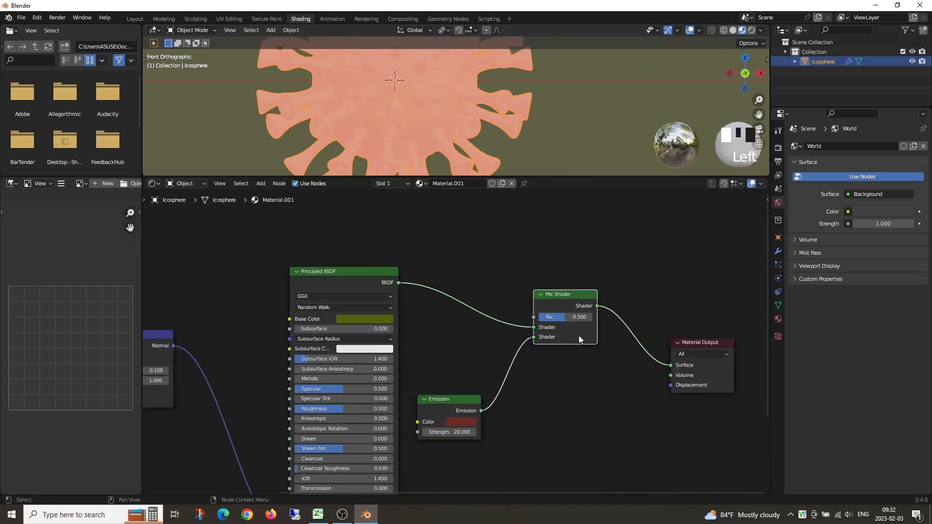
middle_drag(578, 336, 601, 350)
scroll(601, 347, up, 2)
scroll(602, 348, up, 1)
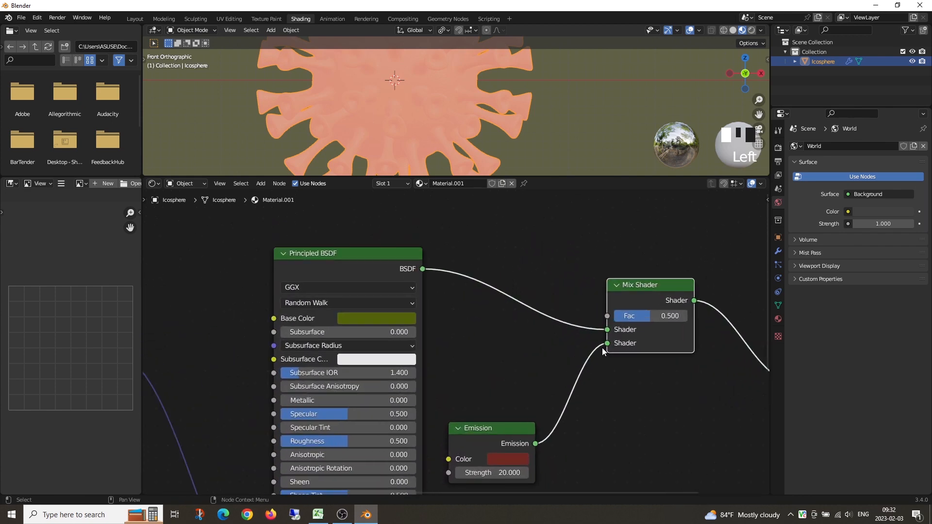
scroll(602, 348, down, 2)
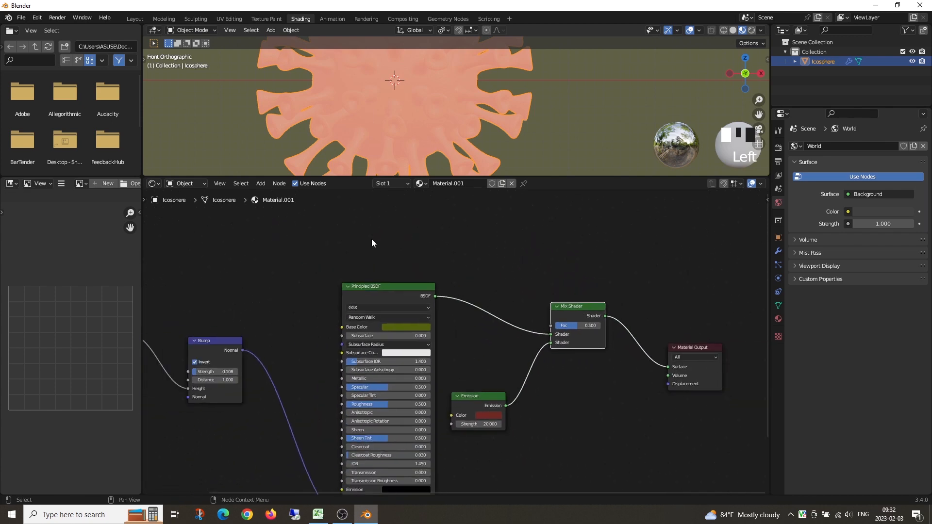
key(shift+a)
click(269, 193)
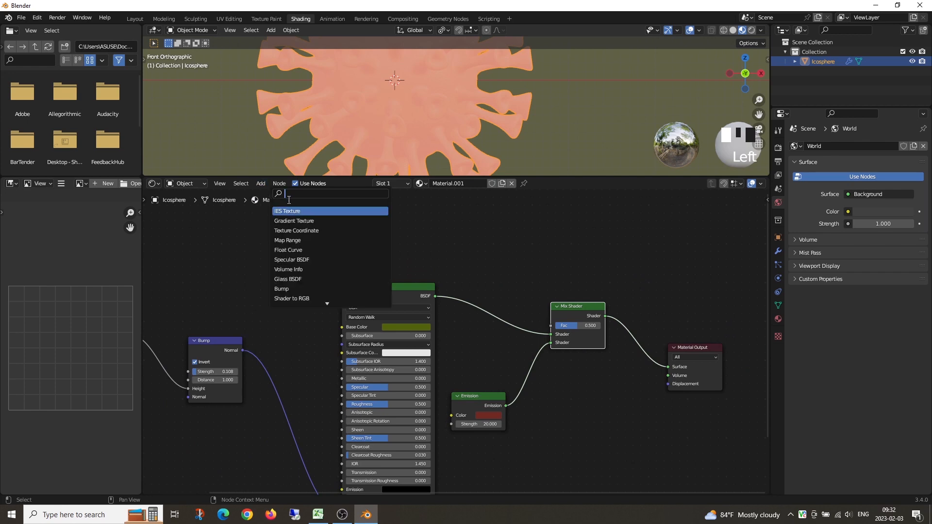
text(c)
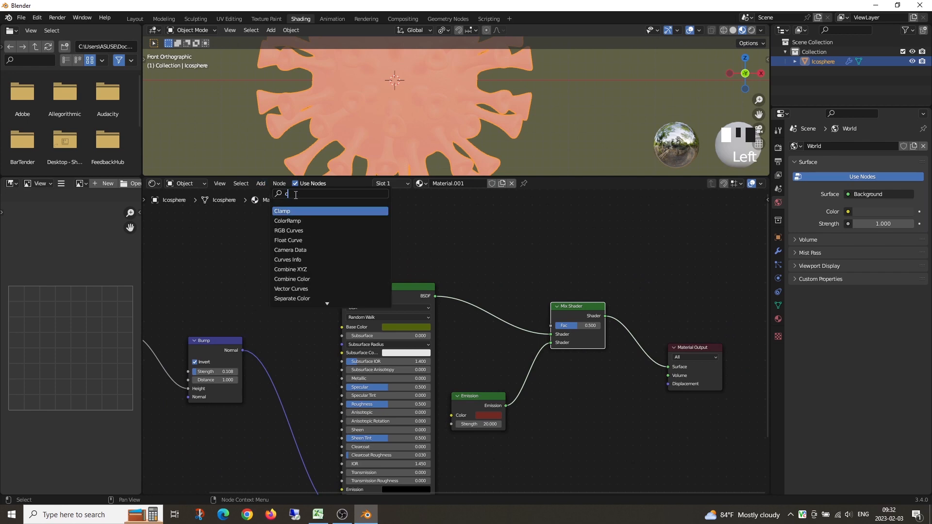
click(311, 221)
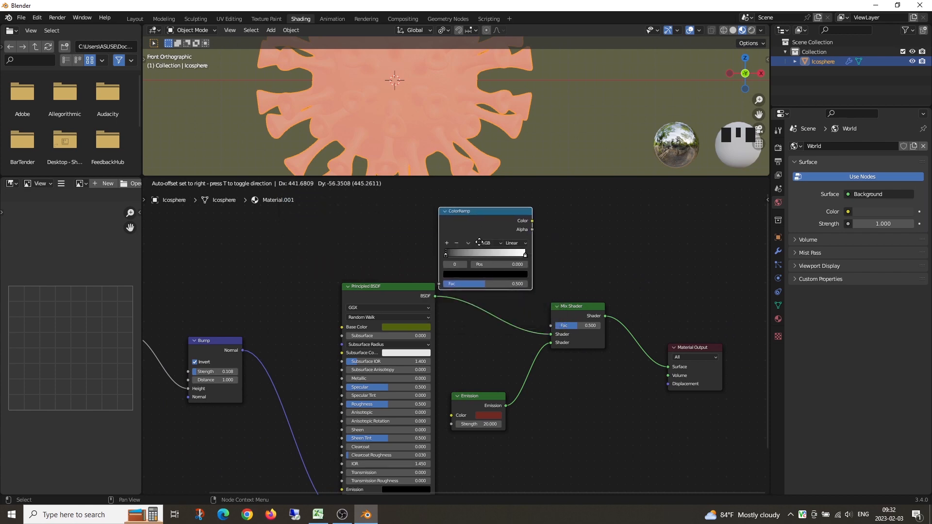
click(514, 229)
drag(529, 216, 549, 325)
scroll(565, 245, down, 4)
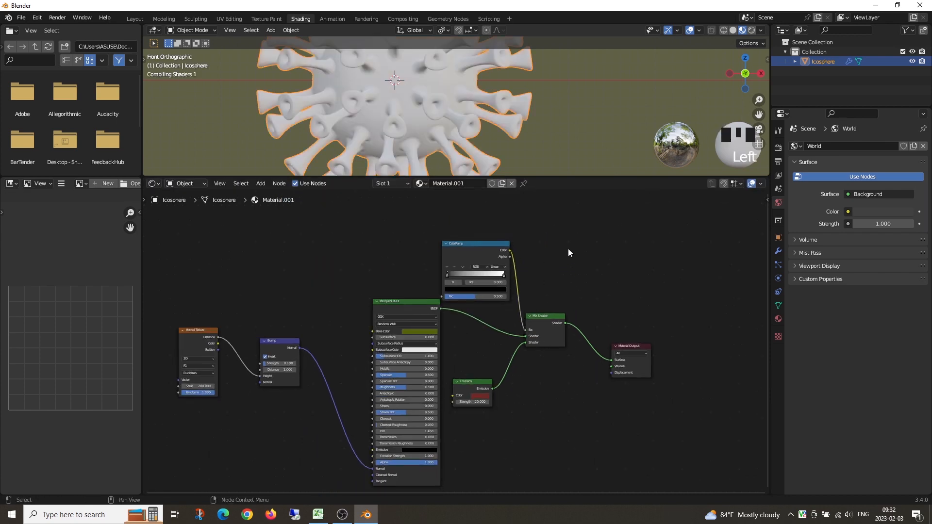
Step: Move the ColorRamp's black stop to position 0.518 and its white stop to 0.668
scroll(568, 248, up, 4)
scroll(540, 254, up, 1)
middle_drag(560, 274, 593, 332)
mouse_move(458, 312)
mouse_down()
mouse_move(541, 313)
mouse_move(509, 312)
mouse_up()
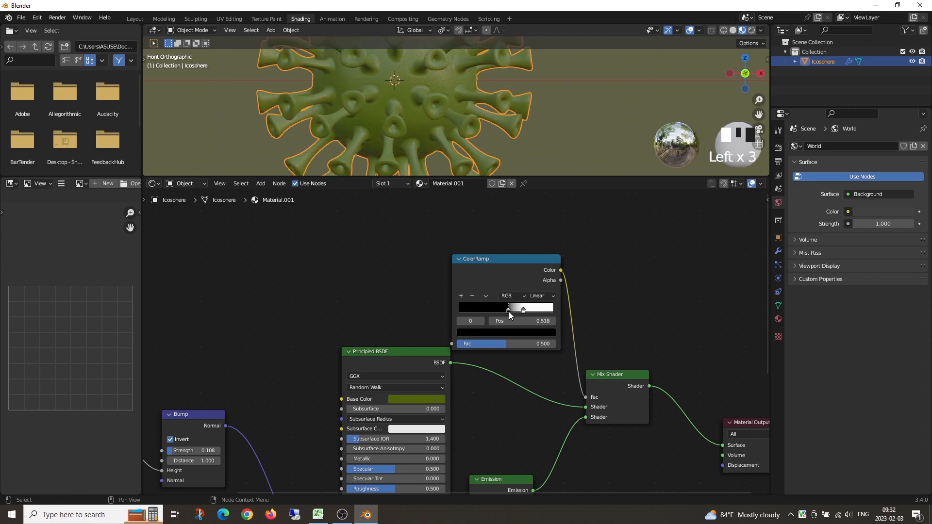
scroll(526, 123, down, 3)
scroll(527, 125, up, 4)
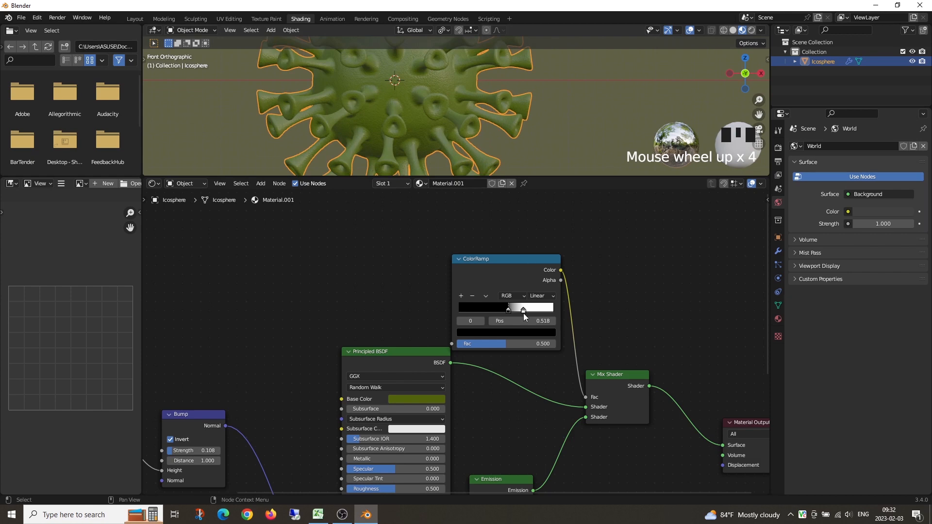
Step: Move the ColorRamp node upward so it clears the Principled BSDF node
key(g)
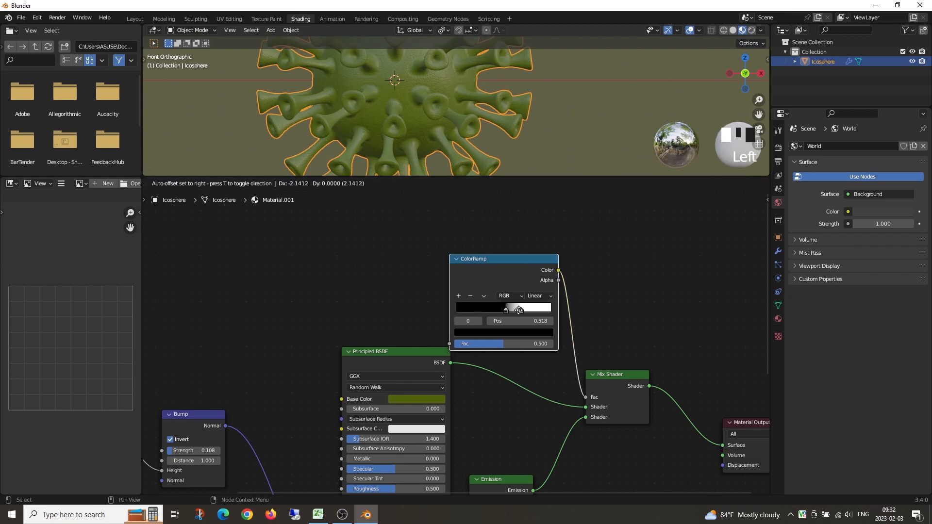
click(518, 310)
drag(517, 260, 516, 236)
Step: Add a ColorRamp stop at position 0.593 between the black and white stops and make it white
click(518, 287)
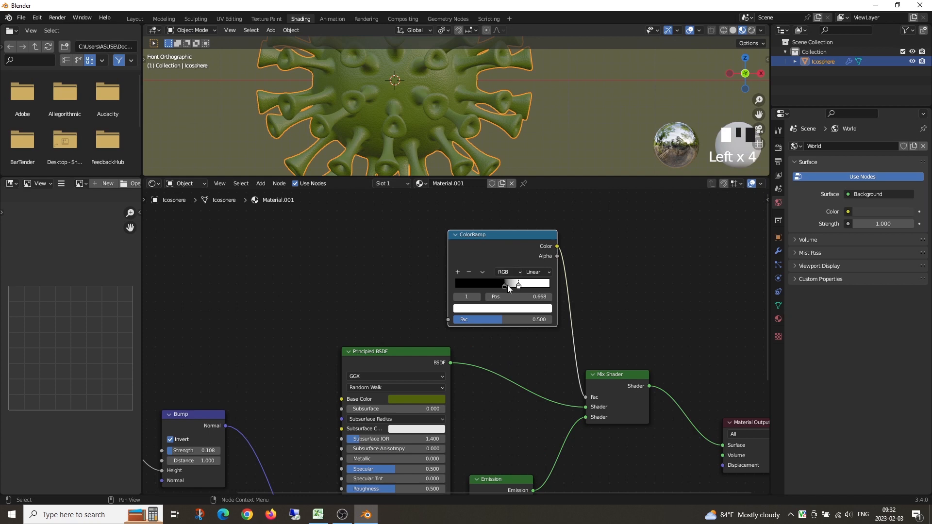
click(457, 272)
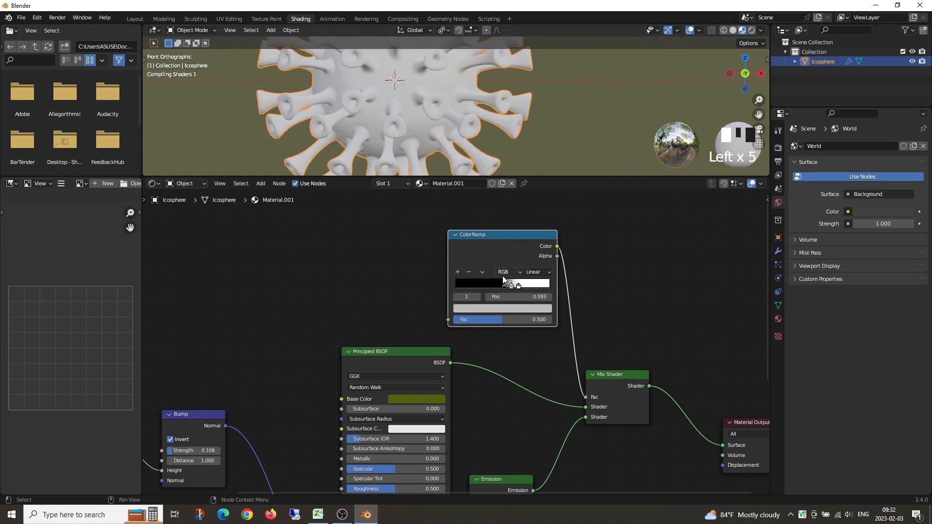
click(512, 290)
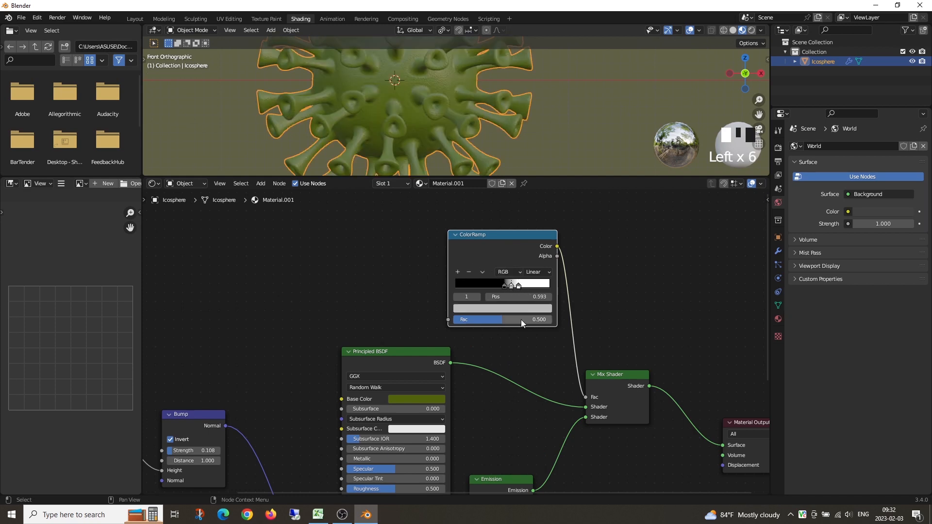
click(521, 308)
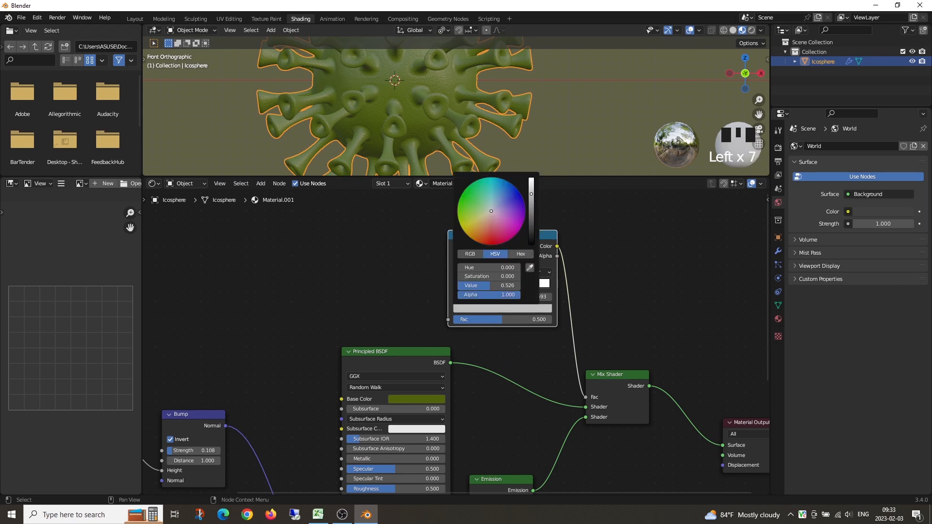
drag(531, 194, 531, 178)
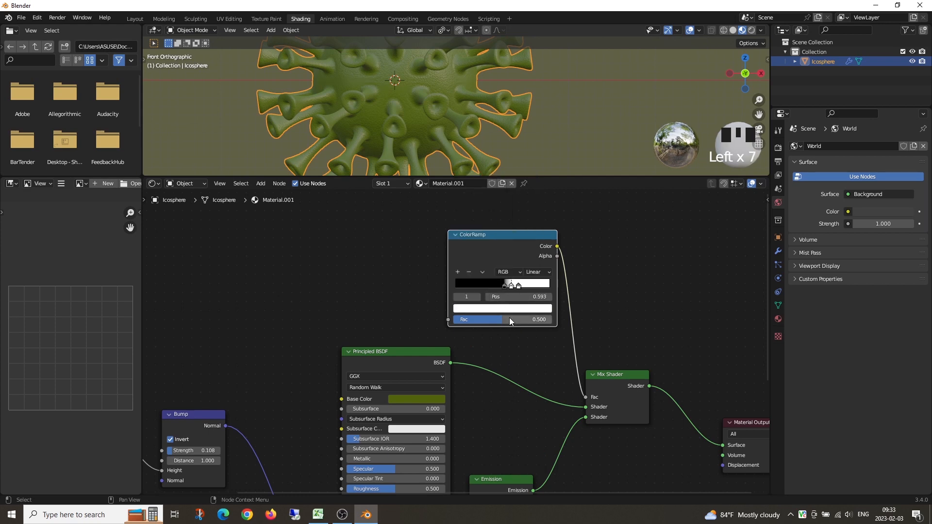
Step: Set the ColorRamp's Fac to 0.359 and check the model up close and from the front
drag(508, 318, 488, 320)
scroll(485, 129, down, 2)
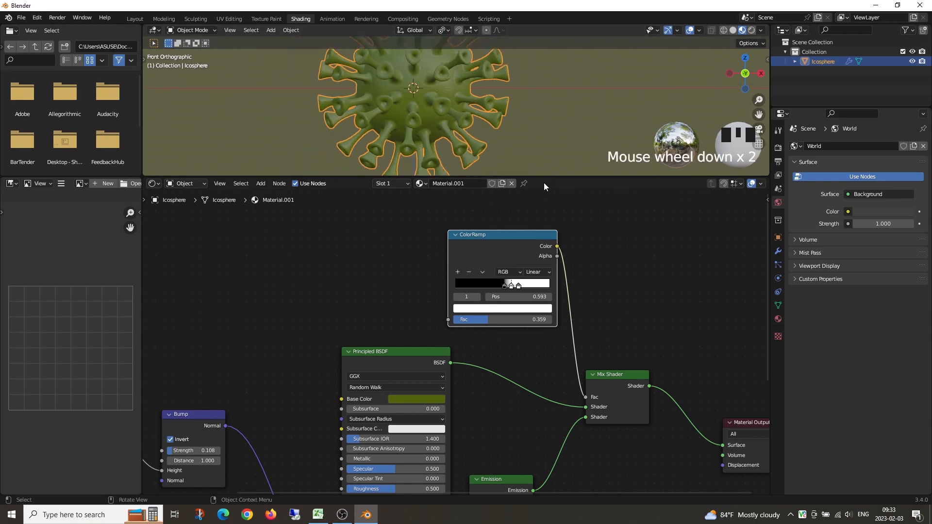
drag(546, 178, 574, 292)
scroll(516, 183, up, 4)
mouse_move(516, 183)
middle_down()
mouse_move(391, 159)
mouse_move(505, 182)
middle_up()
key(grave)
click(475, 146)
scroll(517, 218, down, 4)
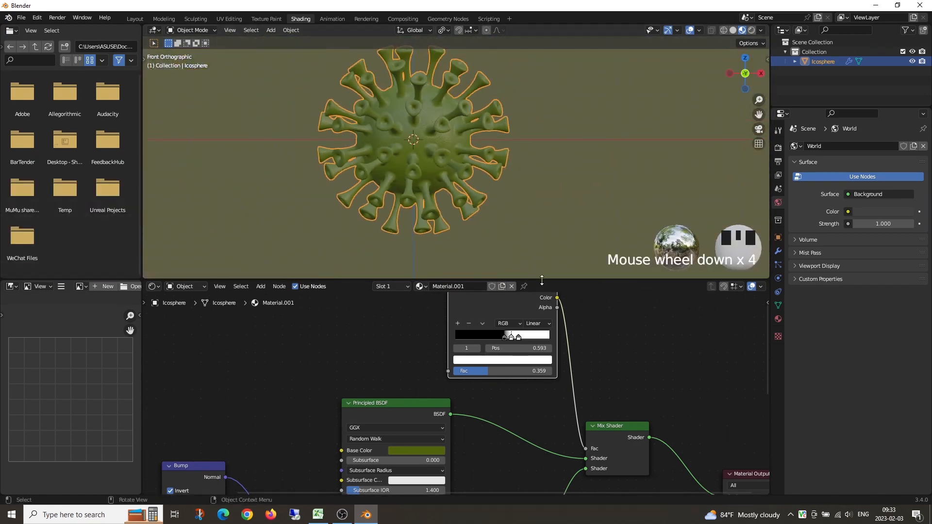
Step: Add a Layer Weight node beside the ColorRamp and connect its Facing output to the ColorRamp's Fac input
drag(541, 280, 541, 145)
scroll(580, 275, down, 2)
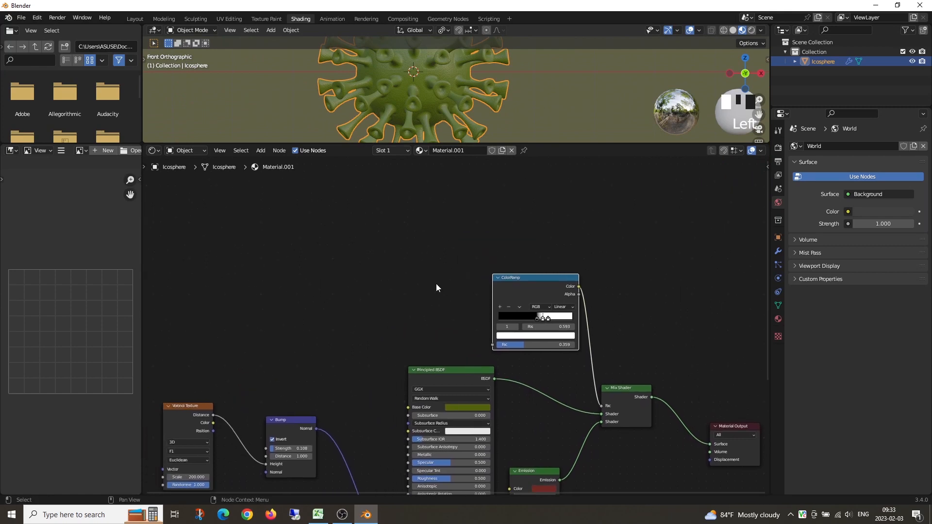
click(260, 150)
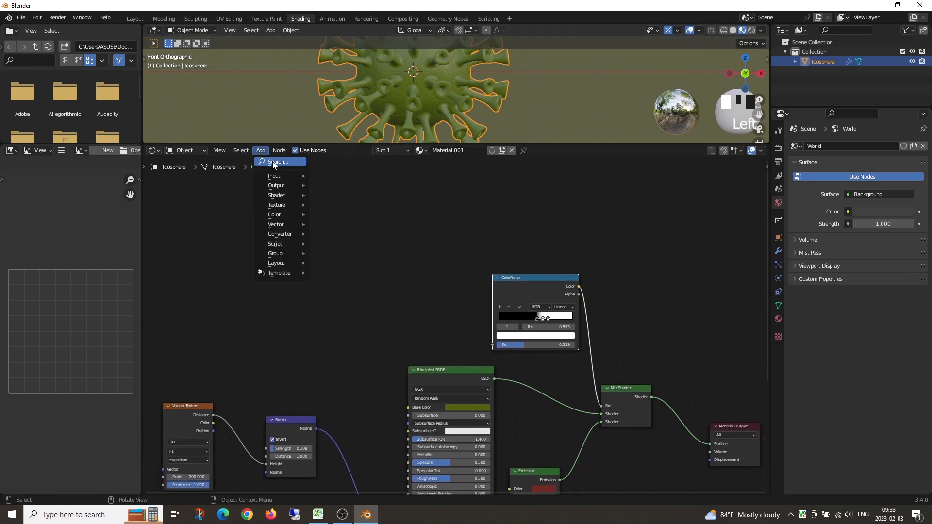
click(272, 161)
text(la)
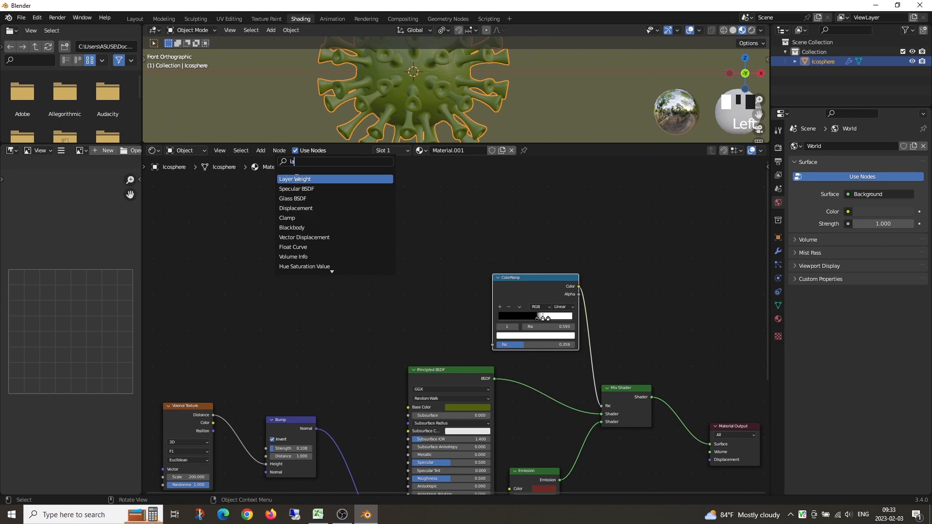
click(296, 179)
click(399, 306)
scroll(409, 303, up, 2)
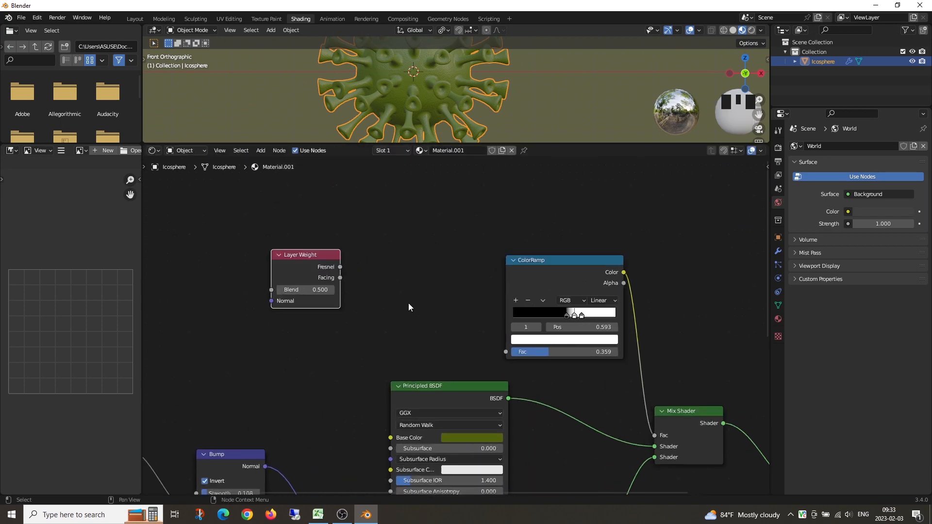
drag(342, 278, 505, 350)
Step: Check the model's edge glow up close and change the Emission color to a darker, more saturated deep red
click(543, 145)
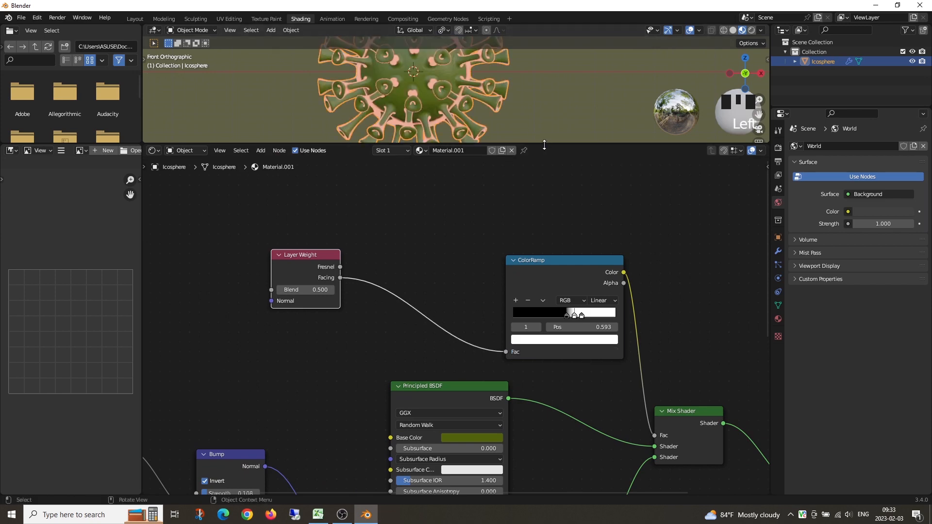
drag(544, 145, 538, 219)
scroll(538, 137, up, 3)
middle_drag(538, 138, 431, 142)
scroll(464, 176, up, 5)
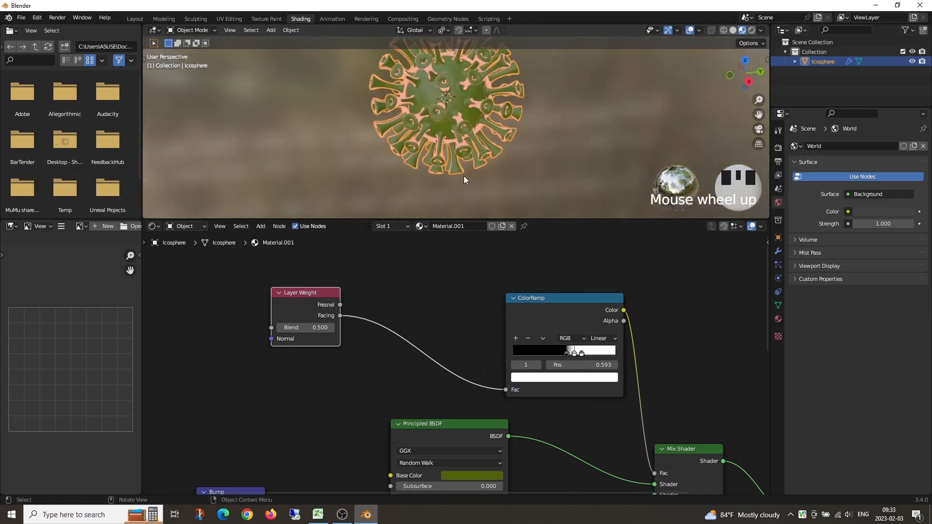
scroll(581, 324, down, 3)
middle_drag(607, 356, 556, 300)
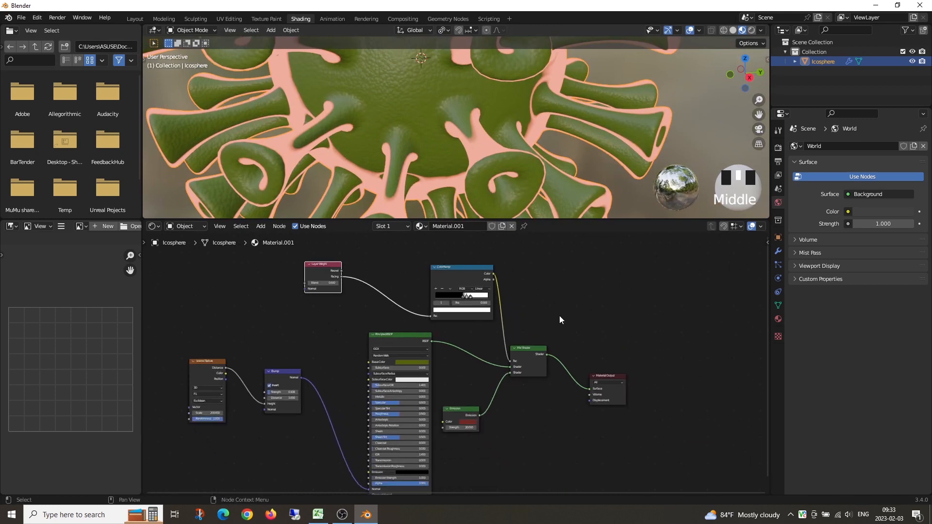
scroll(553, 323, up, 3)
click(471, 438)
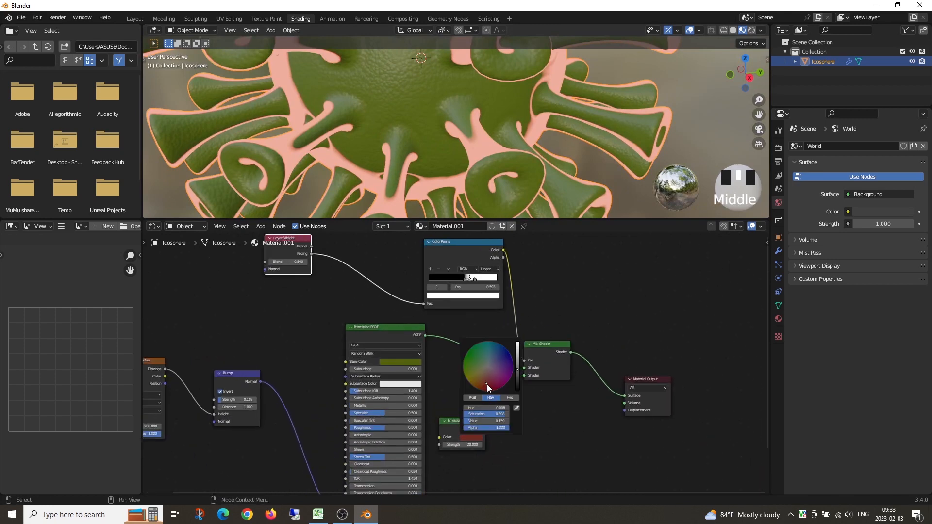
mouse_move(487, 383)
mouse_down()
mouse_move(487, 391)
mouse_move(517, 371)
mouse_up()
Step: Set the Emission node's strength to 18.6 and check the red glow on the model from several angles
scroll(524, 83, down, 3)
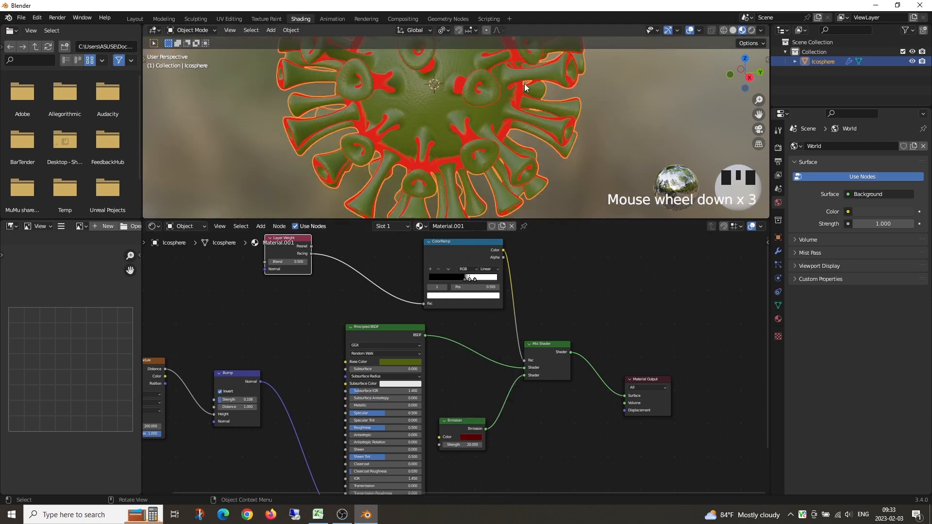
middle_drag(524, 83, 488, 136)
key(grave)
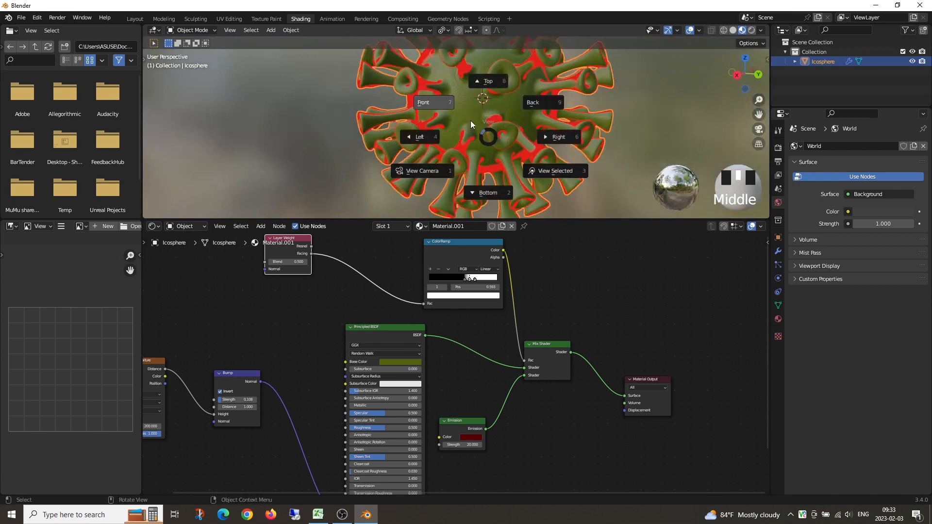
click(434, 99)
scroll(505, 462, up, 3)
middle_drag(500, 460, 505, 402)
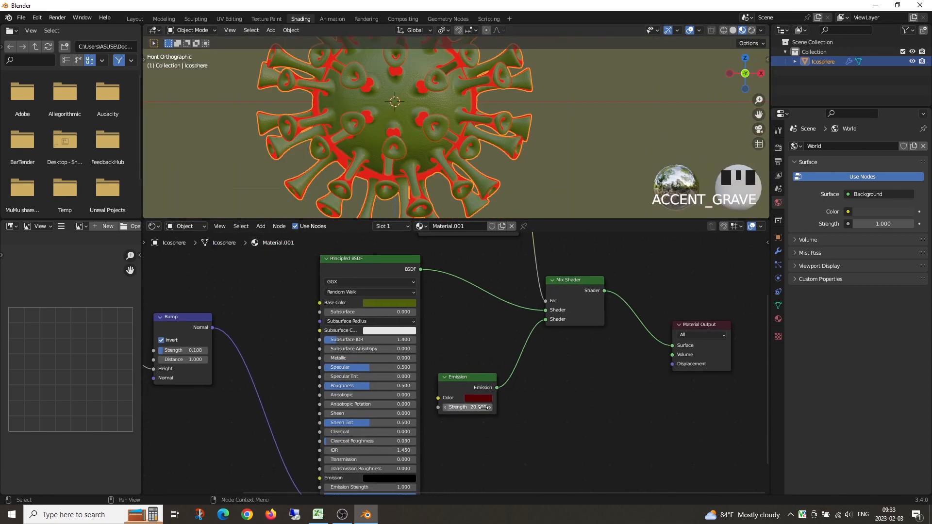
mouse_move(465, 409)
mouse_down()
mouse_move(451, 407)
mouse_move(469, 407)
mouse_up()
scroll(501, 144, down, 5)
shift+middle_drag(467, 140, 496, 150)
middle_drag(485, 150, 584, 180)
scroll(584, 179, up, 3)
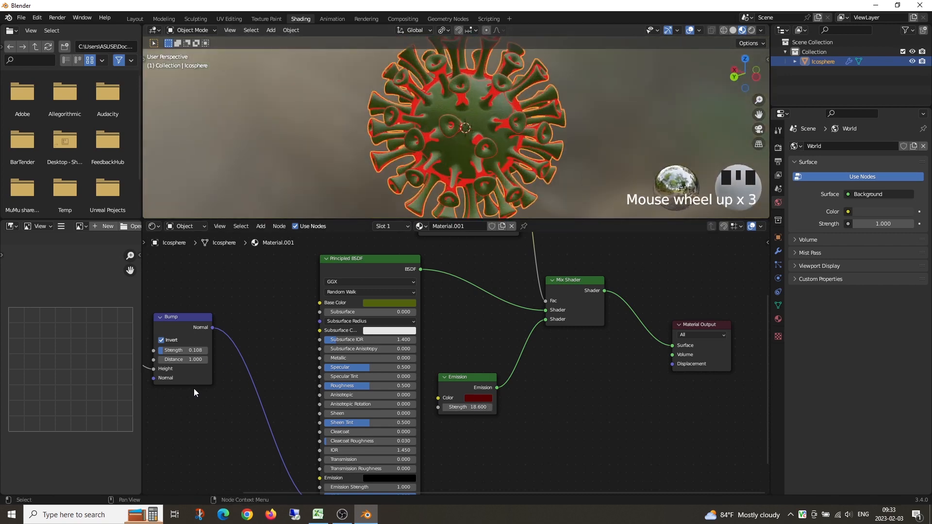
Step: Check the Scale value of the Voronoi Texture node and leave it at 200
scroll(218, 381, down, 5)
middle_drag(252, 398, 418, 392)
scroll(329, 394, down, 1)
scroll(418, 388, up, 3)
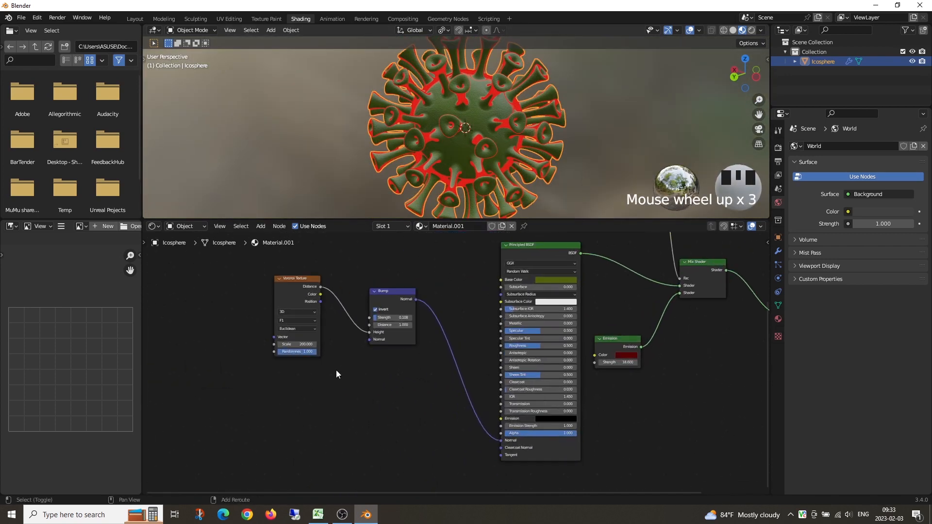
scroll(336, 370, up, 1)
double_click(337, 360)
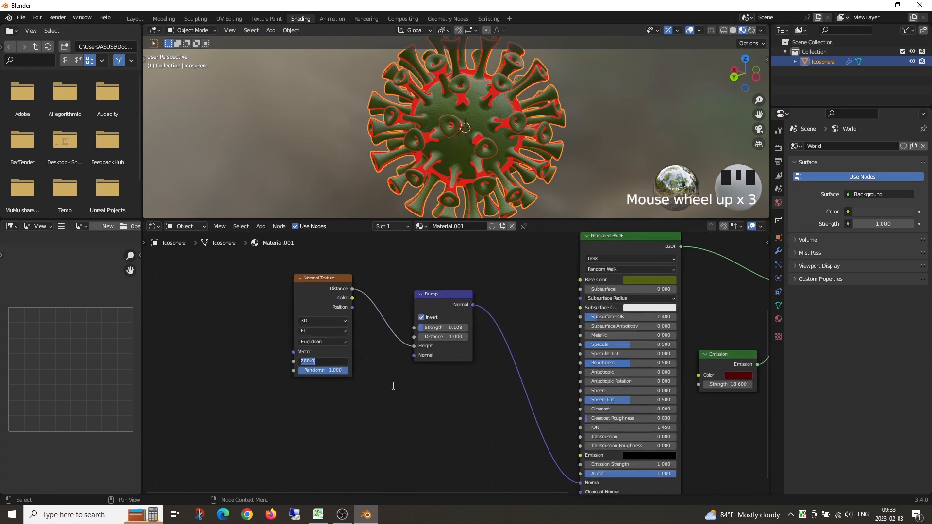
key(Return)
Step: Set the Layer Weight node's Blend to 0.2 and check the red edges on the model
middle_drag(574, 342, 483, 478)
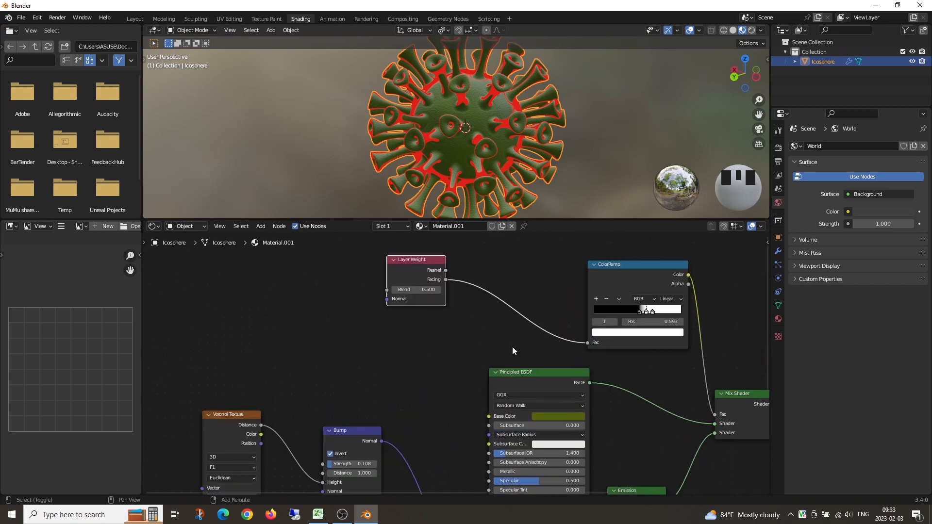
scroll(500, 197, up, 4)
middle_drag(500, 197, 453, 165)
scroll(458, 287, up, 2)
scroll(456, 293, up, 1)
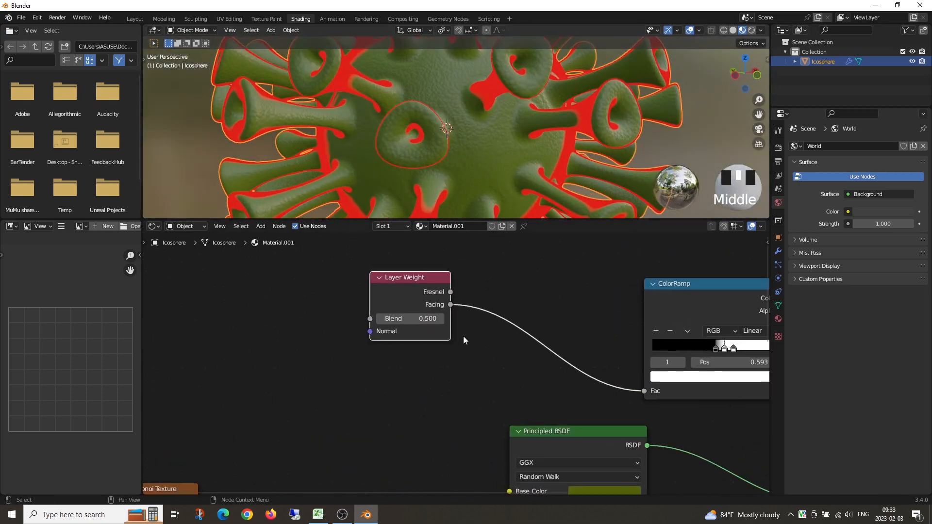
click(416, 318)
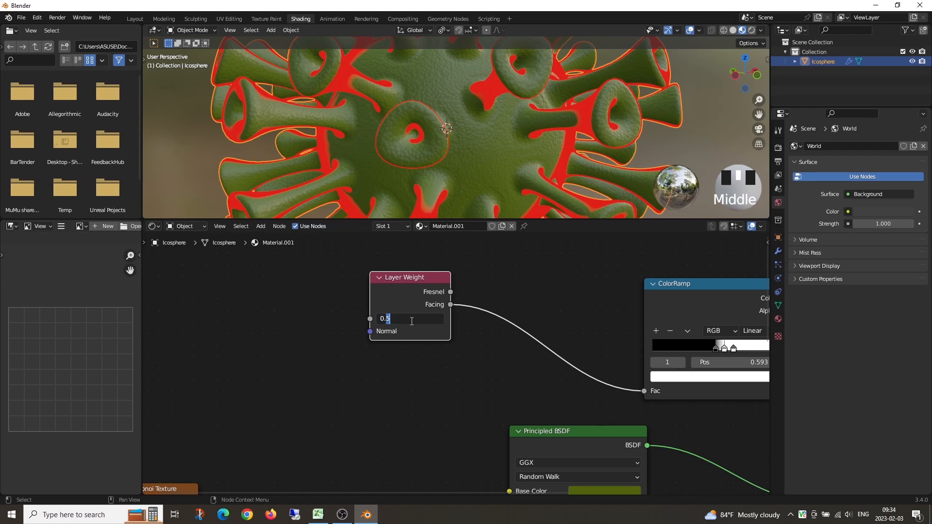
text(0.200)
key(Return)
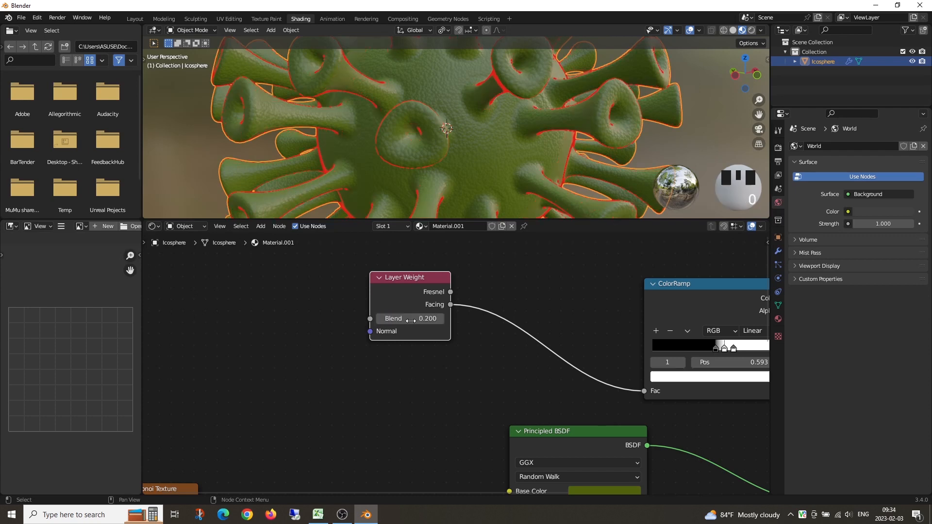
scroll(402, 135, down, 4)
scroll(402, 135, up, 2)
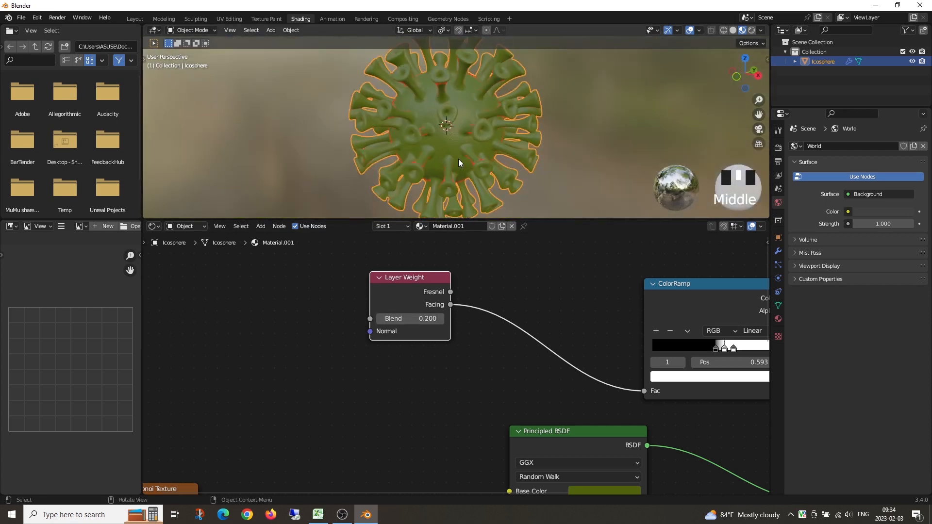
Step: Reduce the Layer Weight node's Blend to 0.1 and check the model's edge glow
click(434, 319)
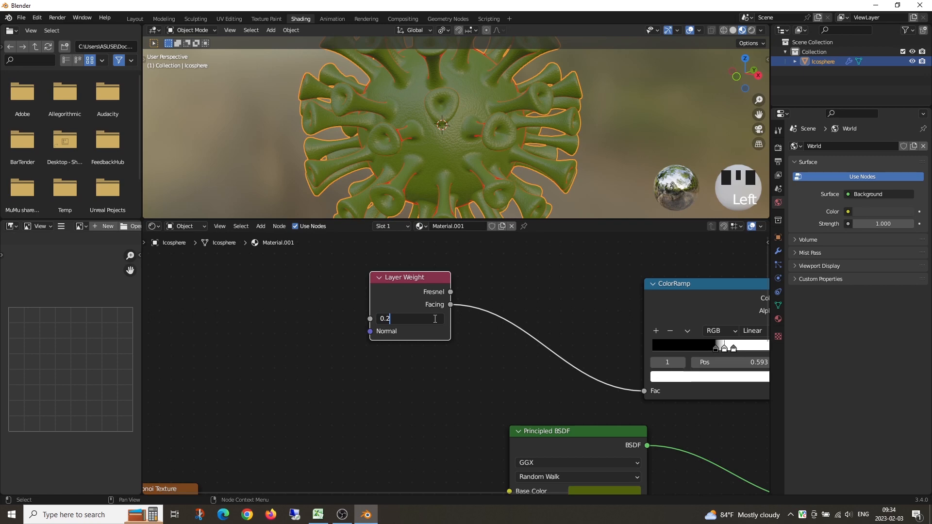
text(0.1)
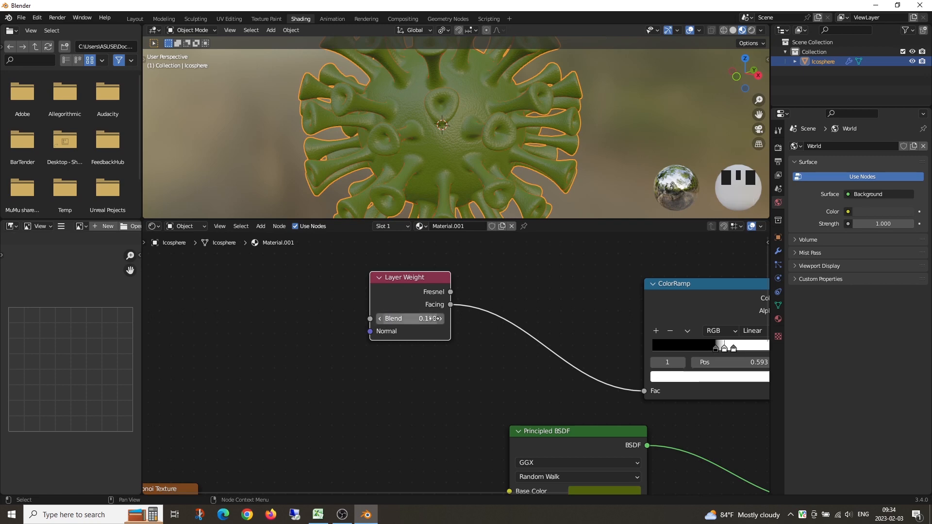
key(Return)
scroll(505, 156, down, 2)
middle_drag(506, 156, 448, 176)
scroll(448, 176, up, 3)
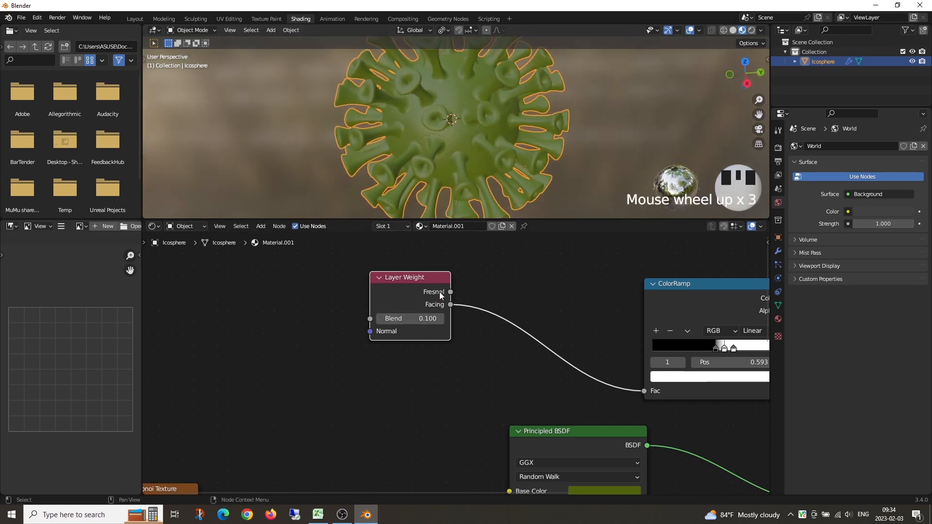
Step: Return the Layer Weight node's Blend to 0.2 and check the glow from another angle
click(389, 316)
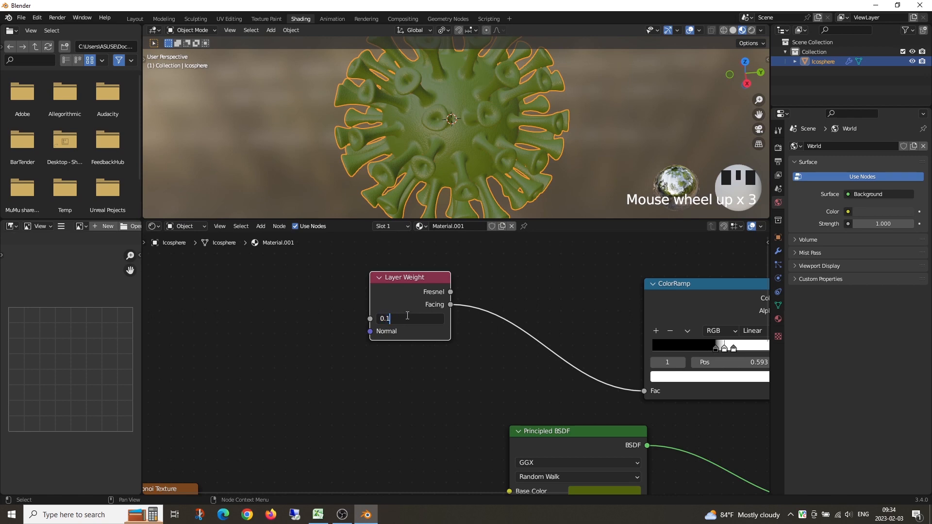
key(Return)
middle_drag(490, 127, 505, 122)
click(410, 319)
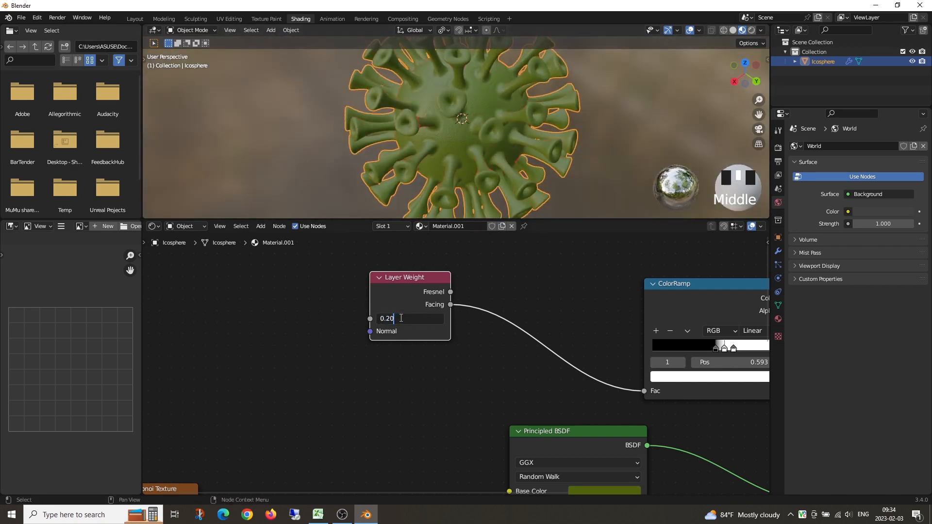
text(0.200)
key(Return)
middle_drag(486, 124, 495, 118)
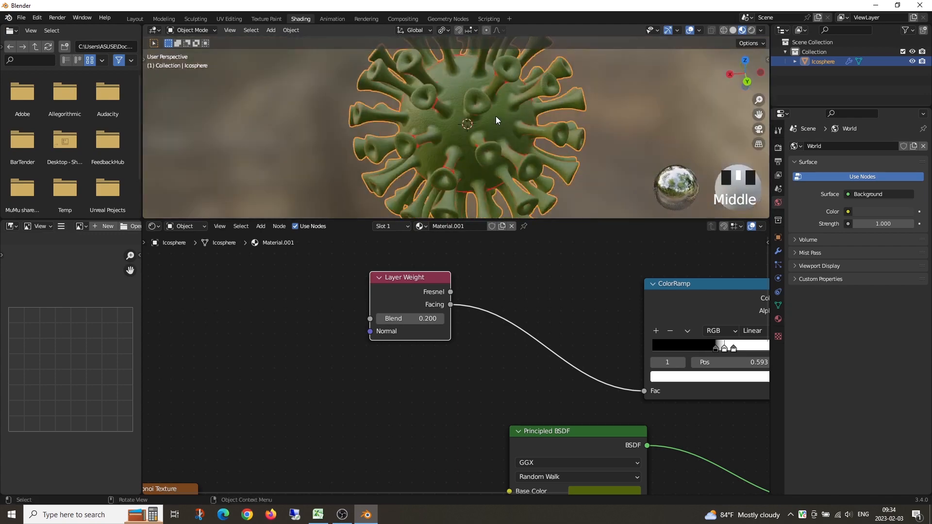
Step: Enlarge the 3D viewport and examine the model's red edges from the front and up close
key(grave)
click(433, 83)
drag(558, 219, 558, 313)
scroll(597, 203, down, 3)
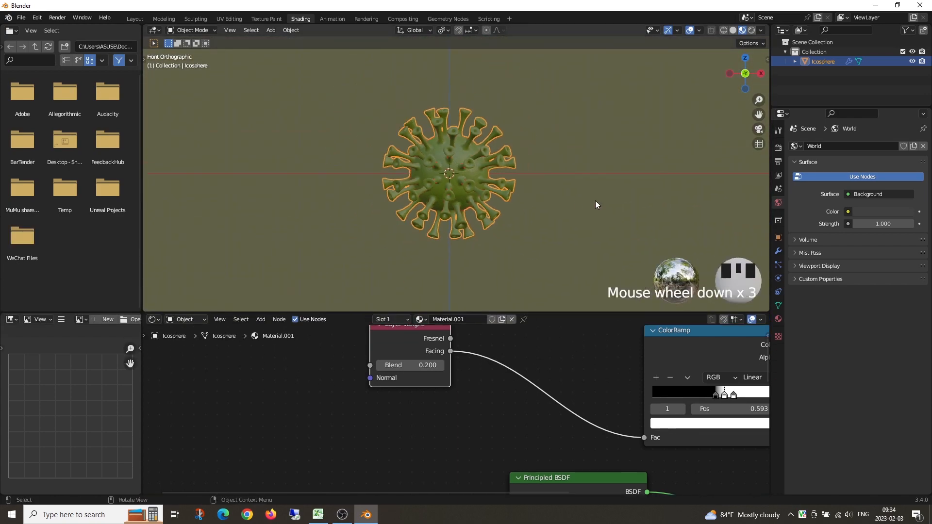
middle_drag(597, 203, 487, 190)
scroll(412, 194, up, 6)
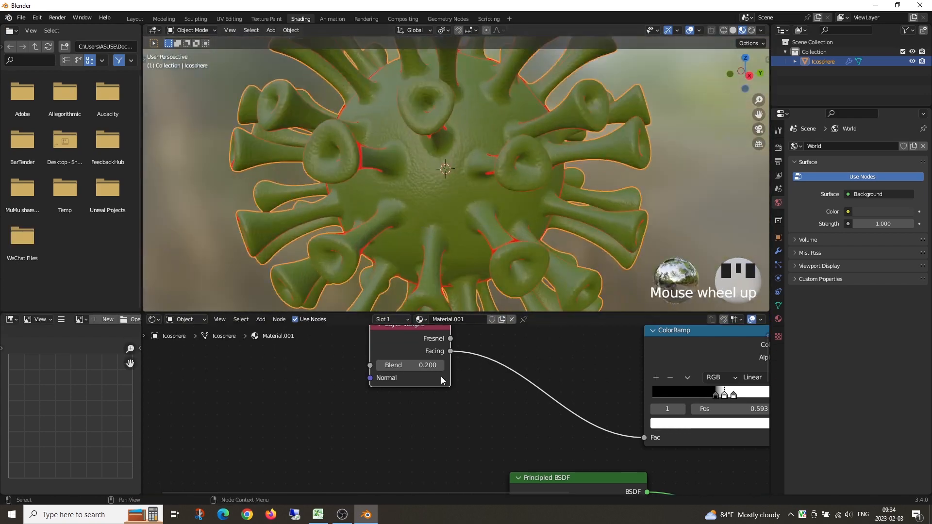
Step: Set the Layer Weight node's Blend to 0.3 and inspect the red edges with the model deselected
click(423, 365)
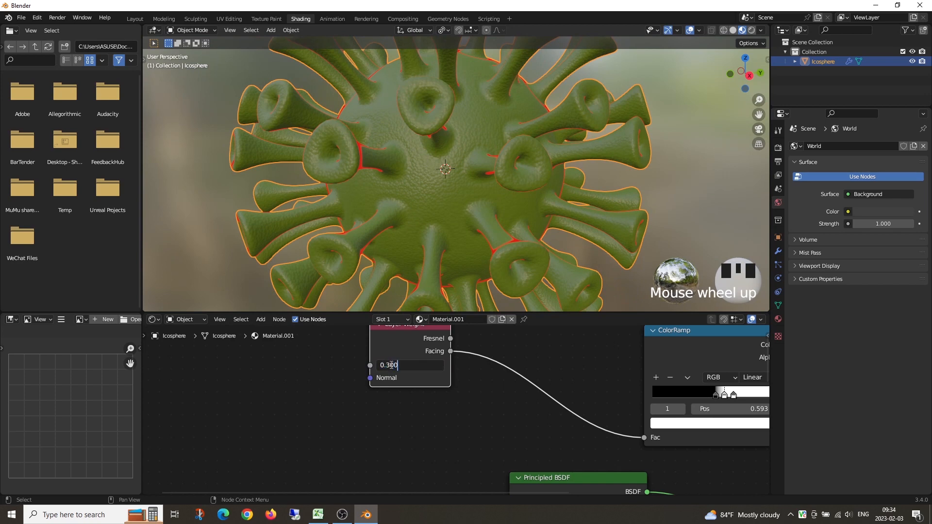
key(Return)
scroll(437, 170, down, 4)
middle_drag(436, 170, 504, 133)
click(596, 154)
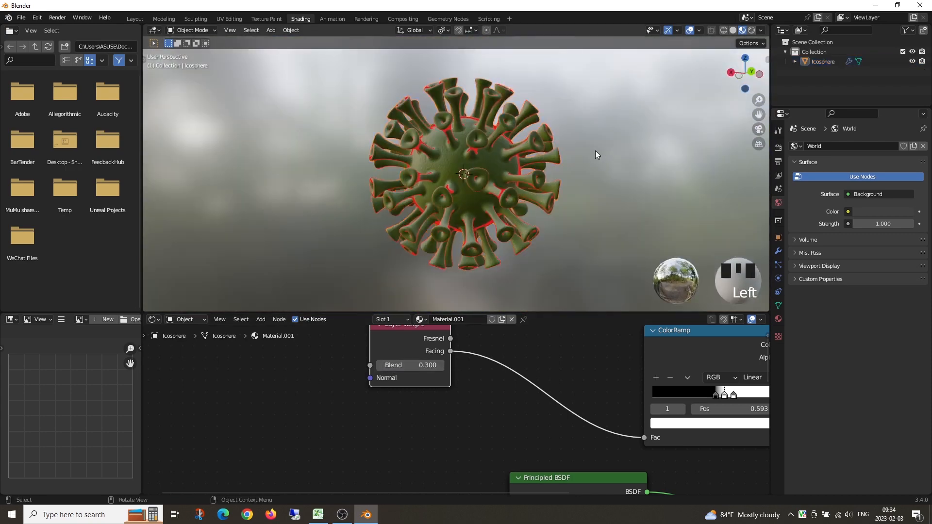
middle_drag(596, 154, 565, 242)
scroll(604, 206, up, 4)
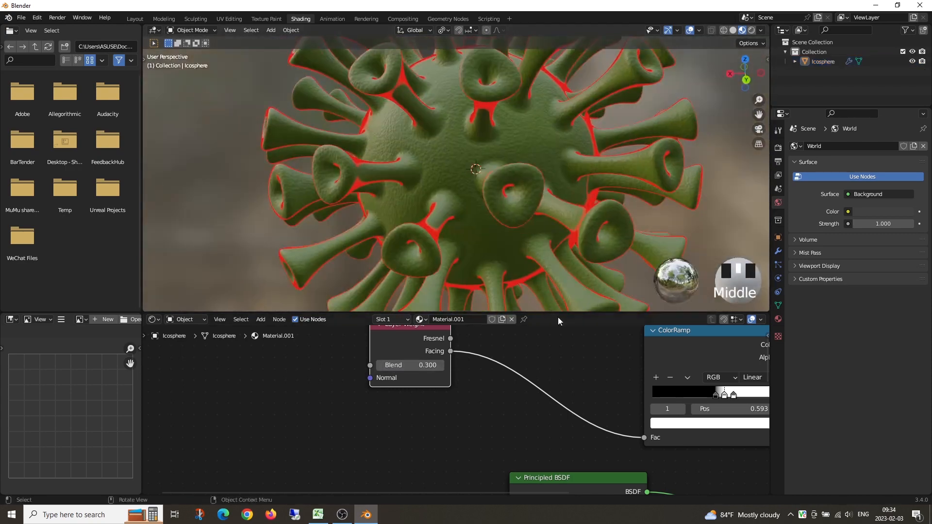
scroll(621, 384, down, 4)
Step: Enlarge the node editor and make the Emission node's red color slightly darker
drag(582, 313, 592, 178)
scroll(635, 391, down, 4)
middle_drag(629, 380, 472, 293)
scroll(570, 356, up, 6)
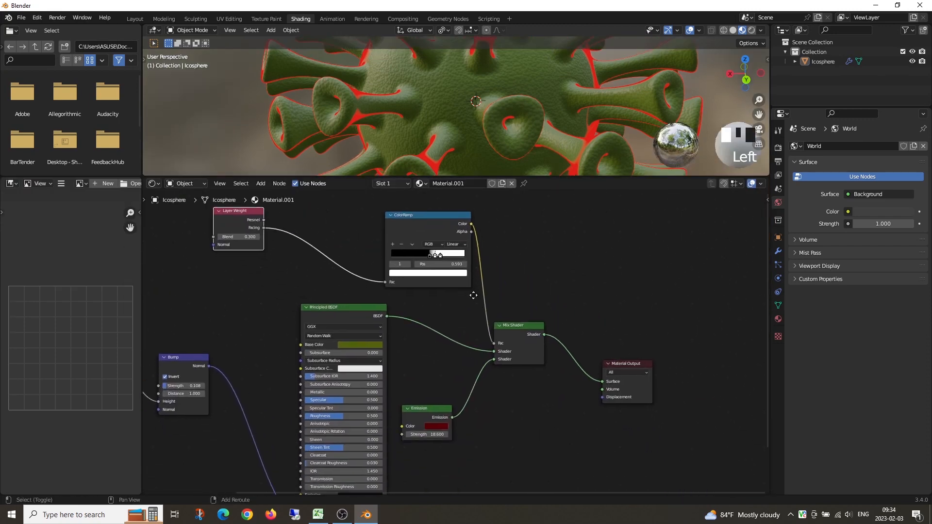
scroll(459, 349, up, 2)
click(429, 441)
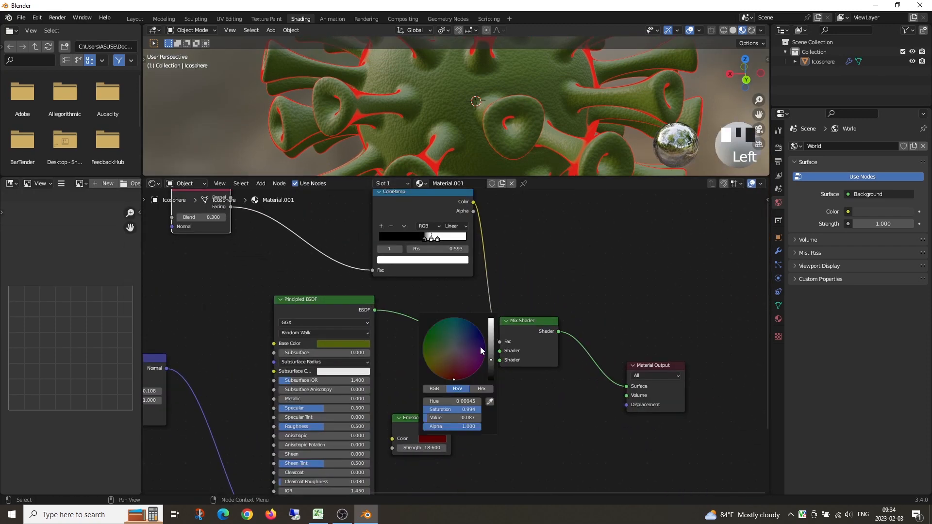
mouse_move(493, 362)
mouse_down()
mouse_move(492, 346)
mouse_move(491, 368)
mouse_up()
middle_drag(519, 132, 429, 107)
scroll(556, 360, up, 3)
Step: Change the ColorRamp's middle stop from white to gray with a Value of 0.214 and check the glow
middle_drag(556, 363, 609, 463)
scroll(519, 368, up, 1)
click(480, 302)
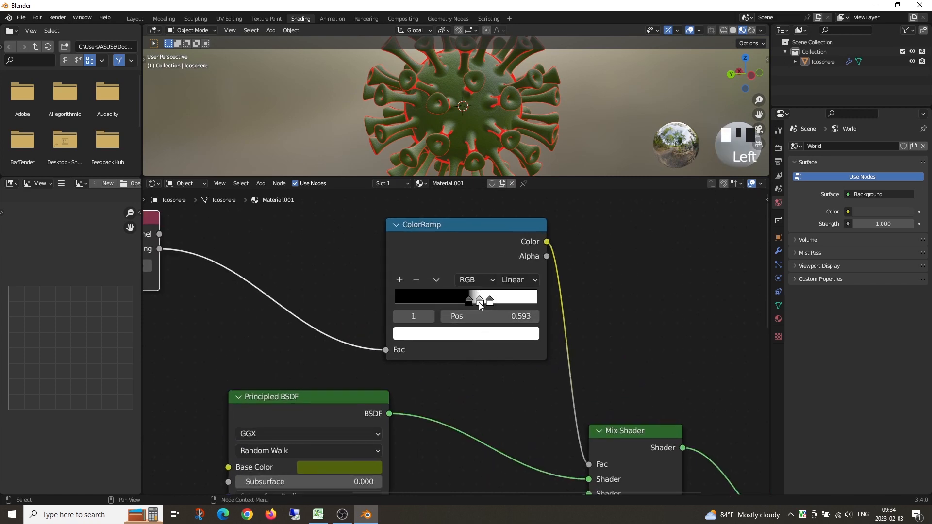
click(480, 335)
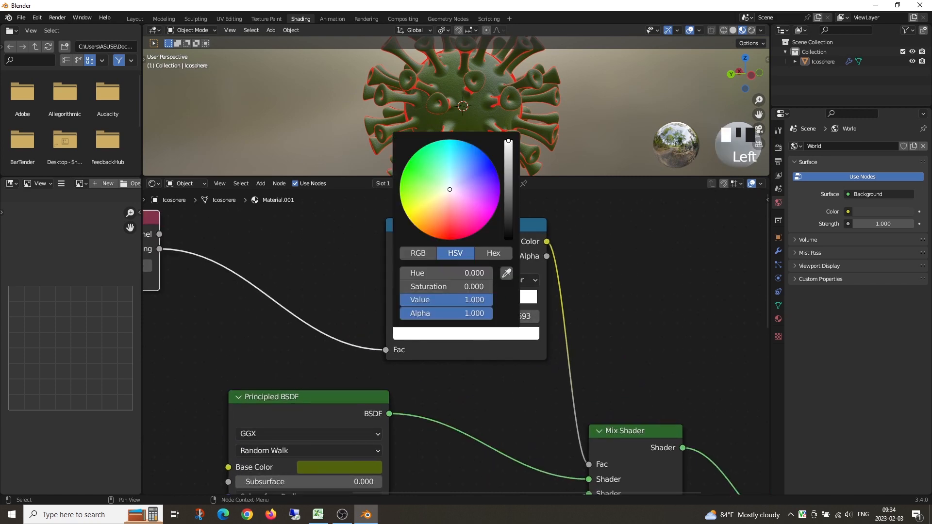
drag(509, 140, 508, 189)
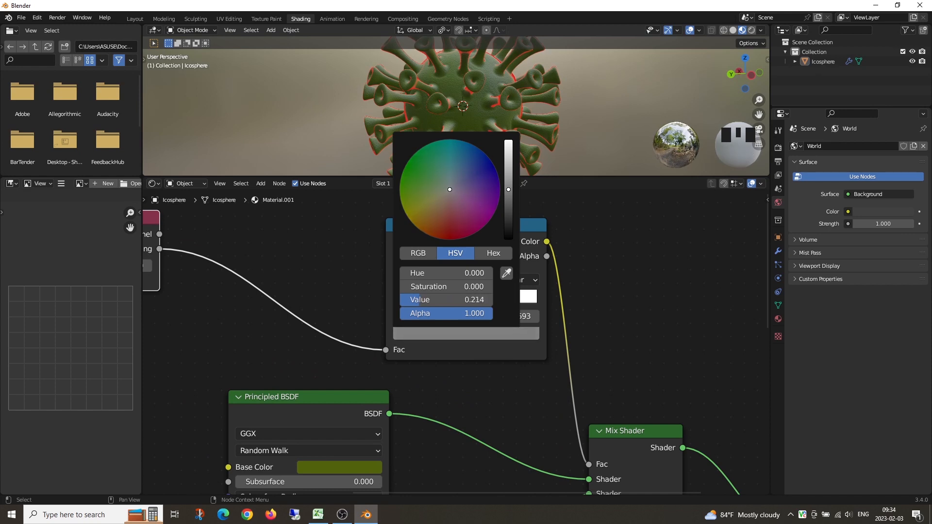
click(554, 112)
scroll(555, 131, down, 3)
middle_drag(556, 150, 664, 86)
scroll(582, 121, up, 5)
middle_drag(582, 121, 516, 159)
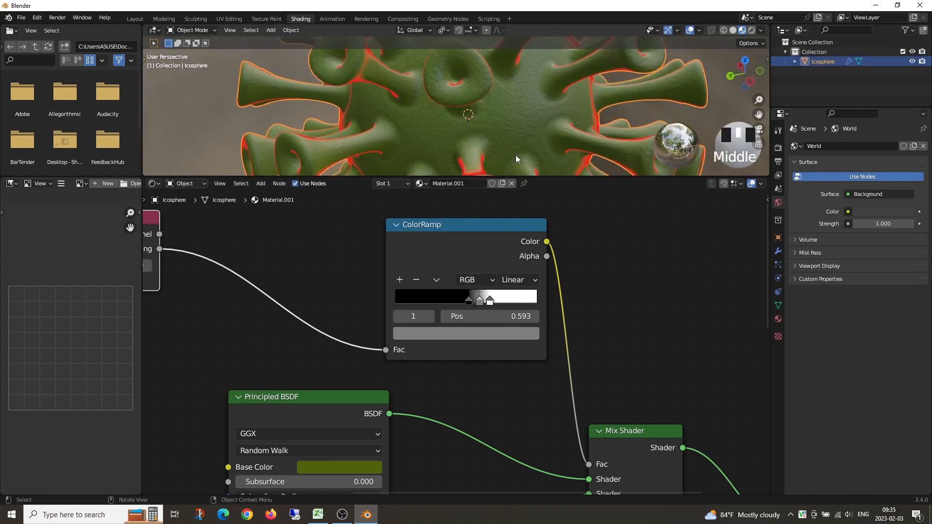
Step: Enlarge the 3D viewport and preview the whole model in Rendered shading
drag(550, 177, 551, 274)
scroll(558, 213, down, 6)
middle_drag(529, 175, 458, 136)
scroll(457, 136, up, 2)
click(751, 32)
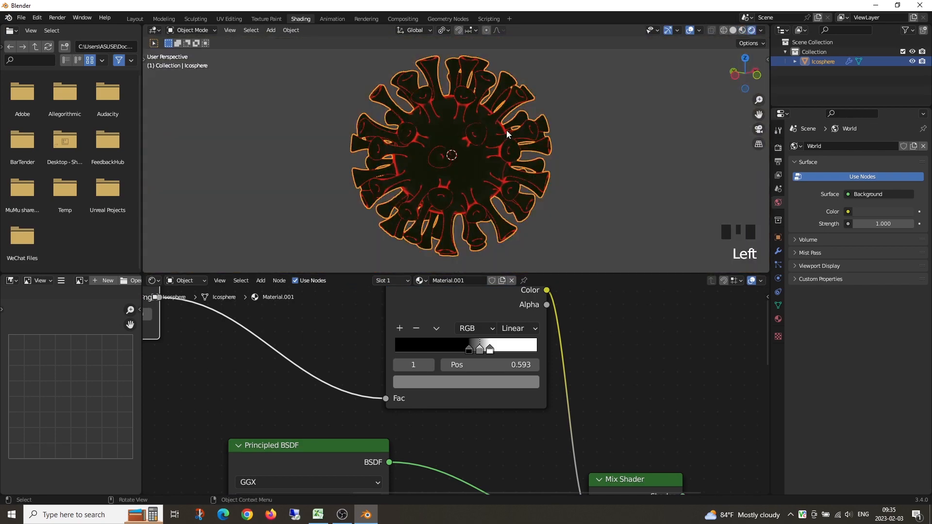
middle_drag(588, 160, 563, 155)
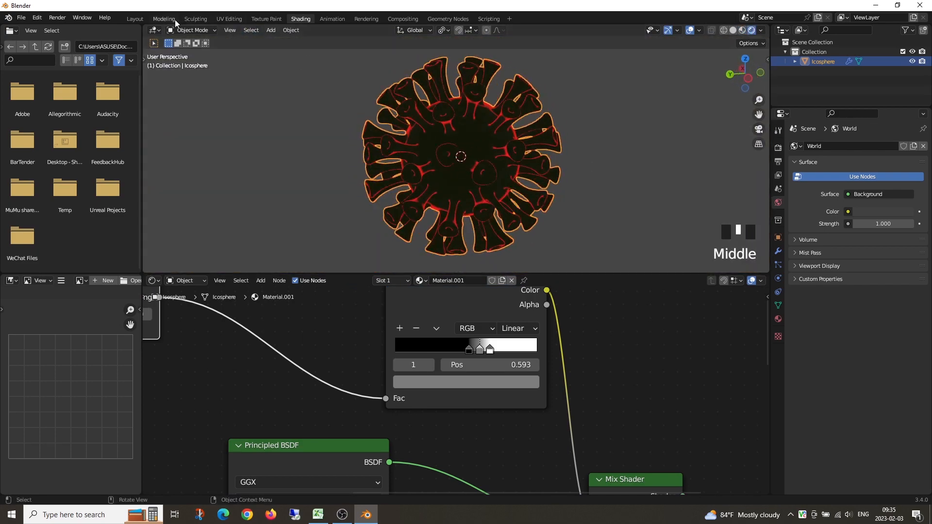
Step: Enlarge the node editor and review the complete material node tree
scroll(504, 311, down, 4)
drag(574, 274, 574, 150)
middle_drag(538, 358, 594, 255)
scroll(575, 297, up, 1)
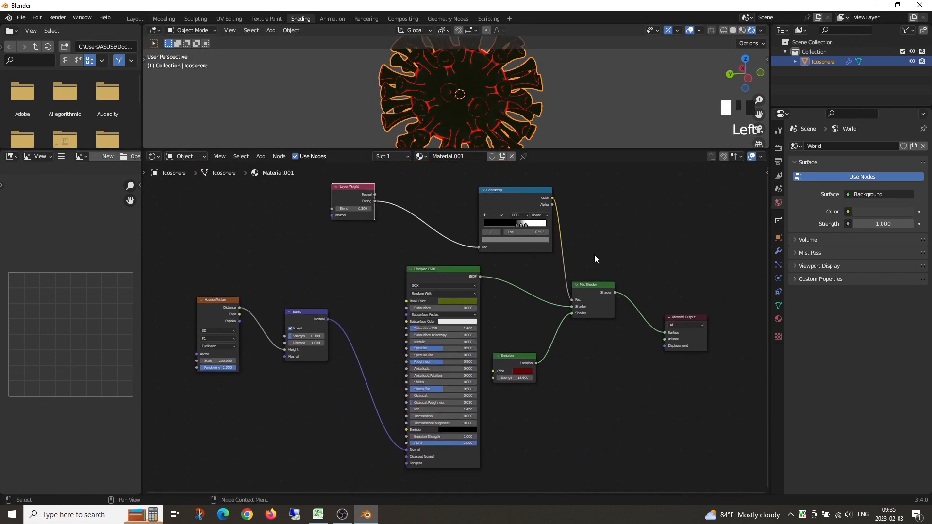
Step: Switch to the Layout workspace and show the model from the front
click(136, 19)
scroll(447, 233, down, 5)
shift+middle_drag(397, 200, 468, 256)
scroll(465, 255, up, 3)
key(grave)
key(grave)
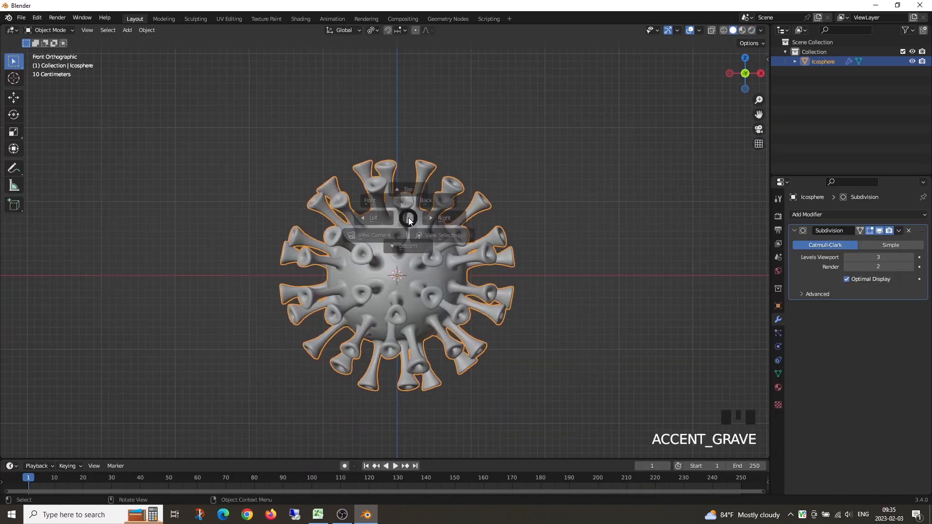
key(grave)
Step: Display the model in Material Preview and then Rendered shading, returning to the front view
click(742, 30)
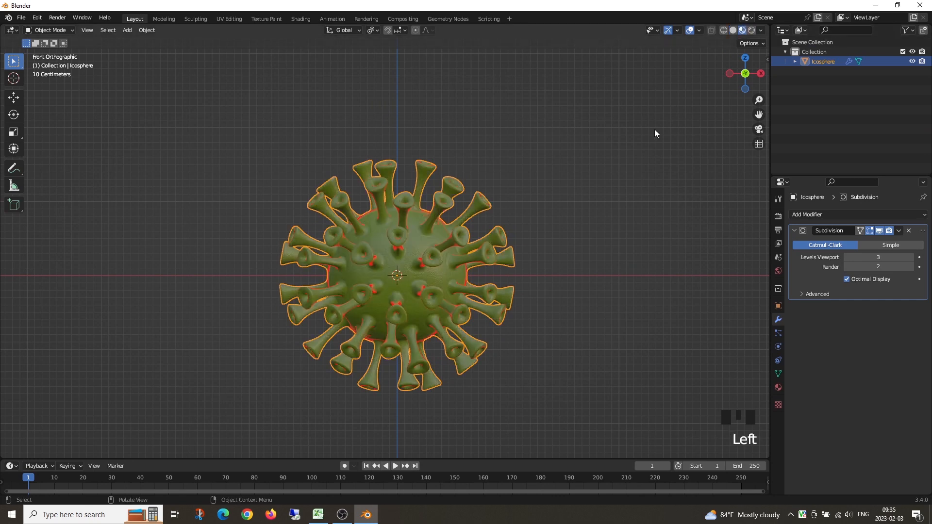
scroll(597, 190, up, 4)
click(751, 30)
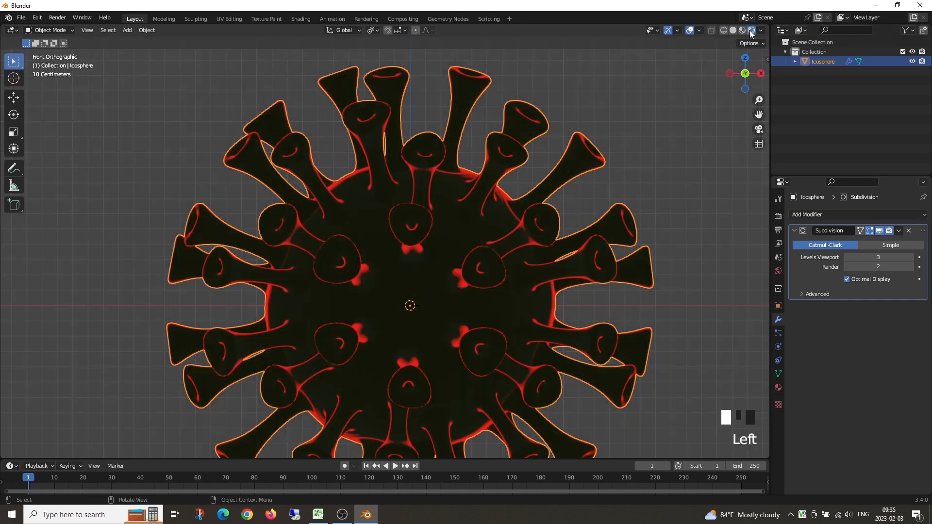
scroll(543, 278, down, 4)
middle_drag(543, 278, 528, 249)
key(grave)
click(505, 231)
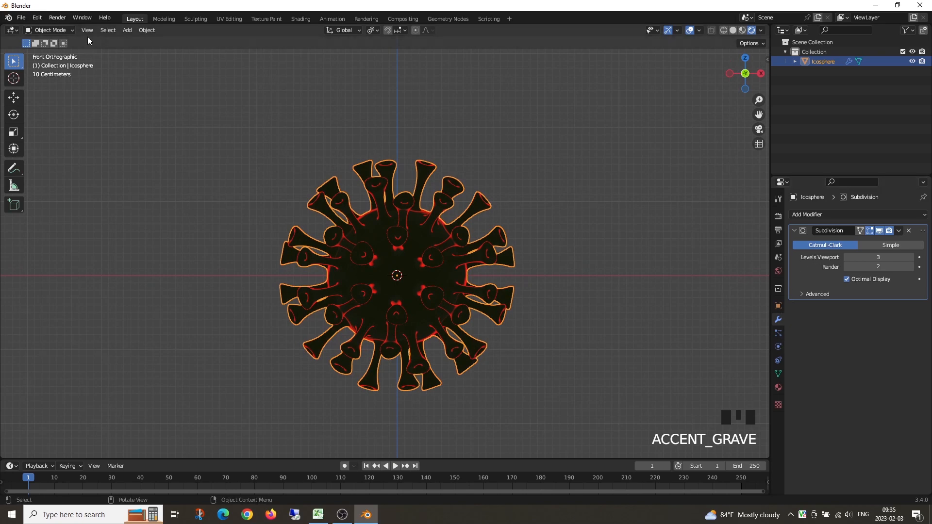
Step: Add a Sun light to the scene and check its effect on the model
click(129, 30)
mouse_move(132, 38)
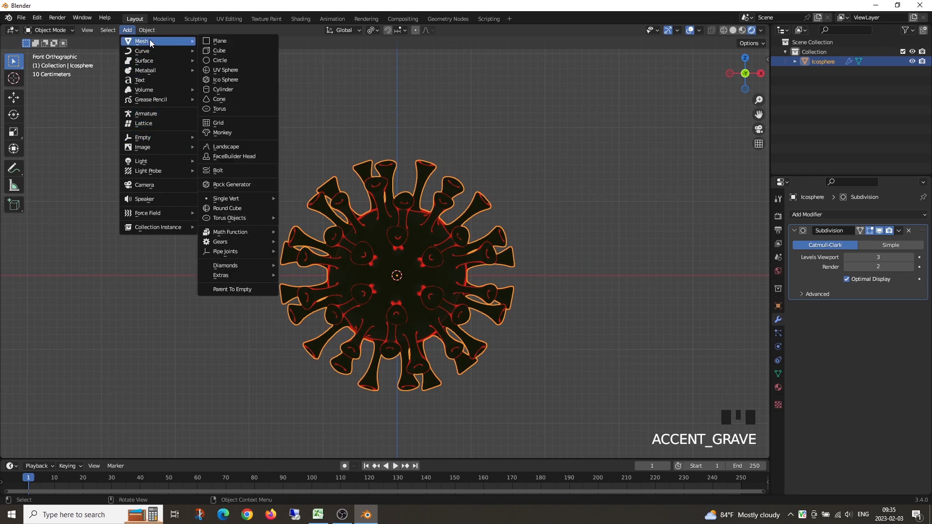
mouse_move(149, 164)
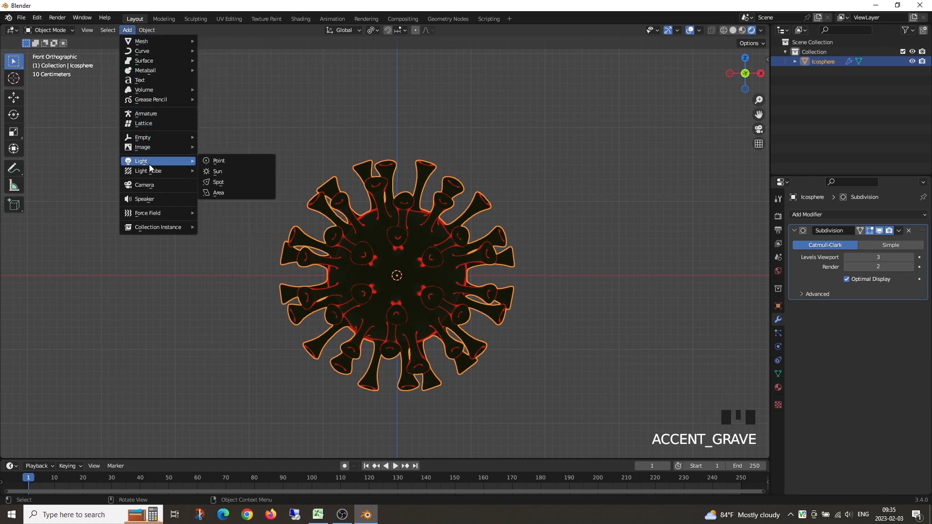
click(217, 171)
scroll(475, 256, down, 3)
shift+middle_drag(473, 252, 470, 234)
scroll(470, 234, up, 2)
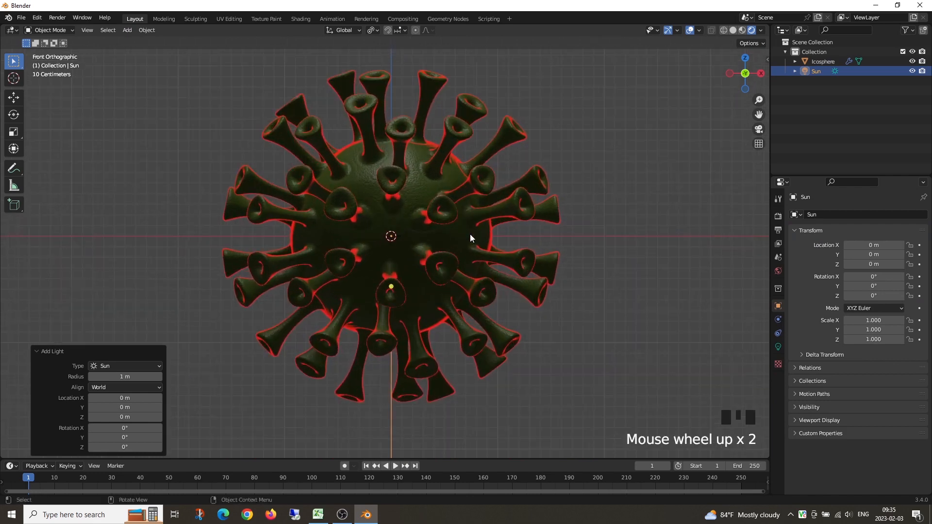
Step: Move the Sun light up along the Z axis by about 1.95 m
scroll(564, 289, down, 4)
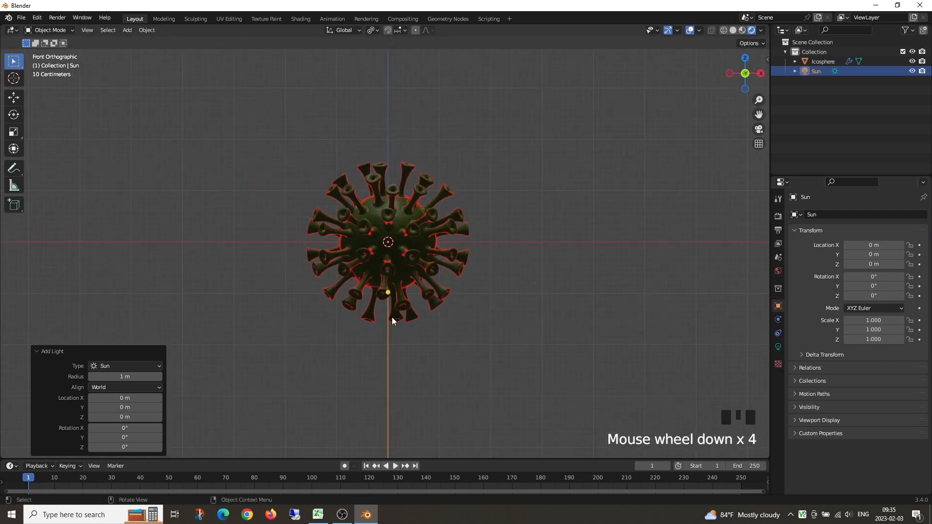
click(14, 98)
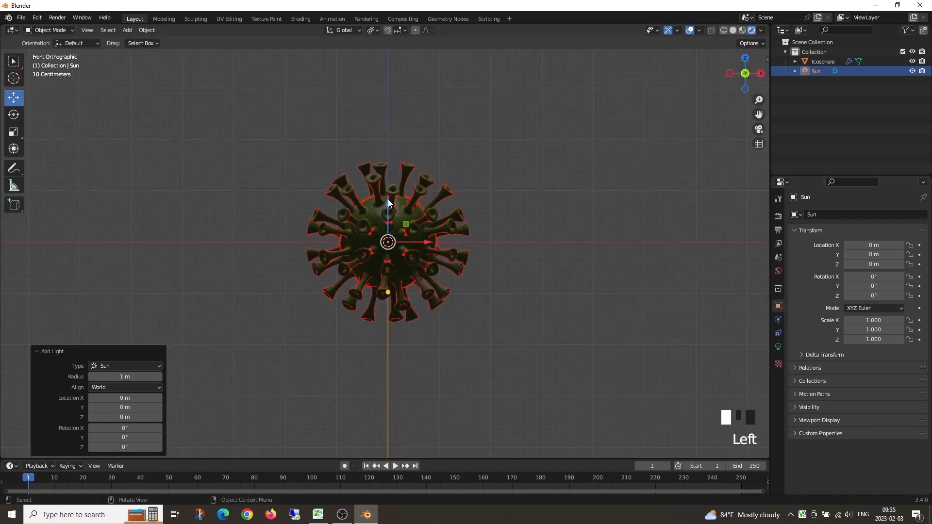
drag(388, 203, 388, 103)
scroll(473, 183, up, 6)
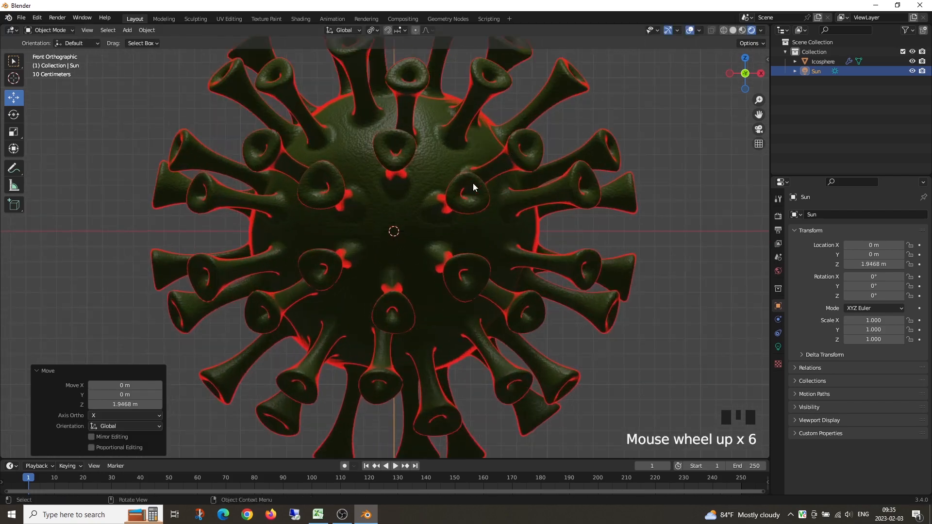
Step: In the Shading workspace, set the Blend of the Layer Weight node in the spiked sphere's material to 0.2
scroll(486, 197, down, 4)
middle_drag(499, 211, 491, 231)
key(grave)
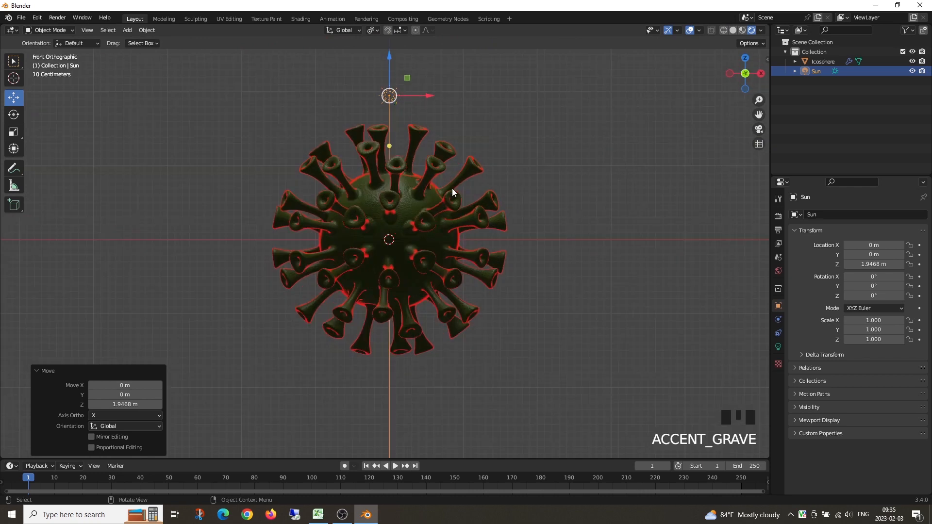
click(304, 19)
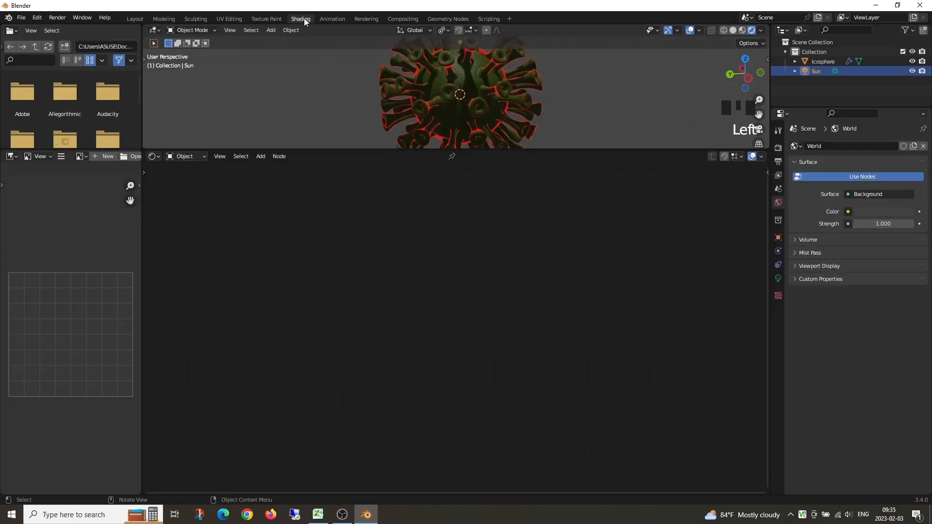
click(445, 106)
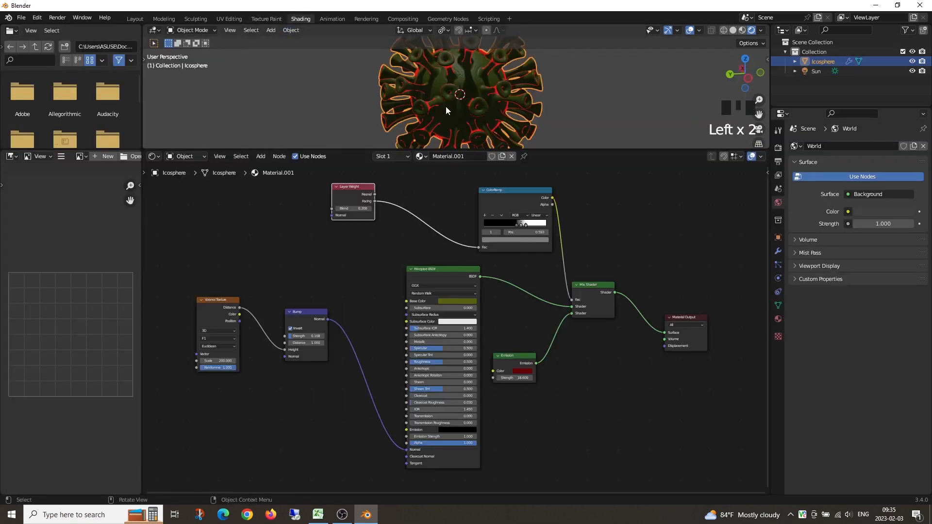
scroll(365, 246, up, 3)
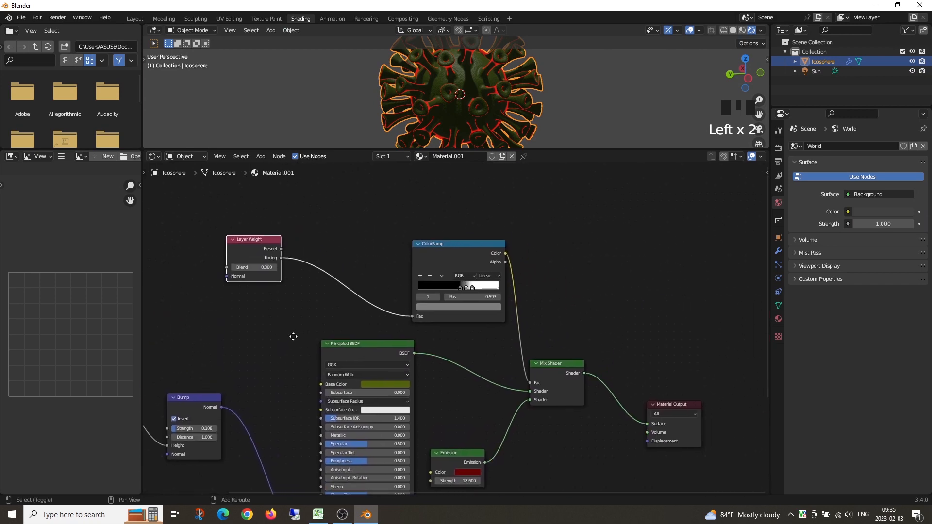
middle_drag(321, 316, 500, 356)
scroll(477, 341, up, 4)
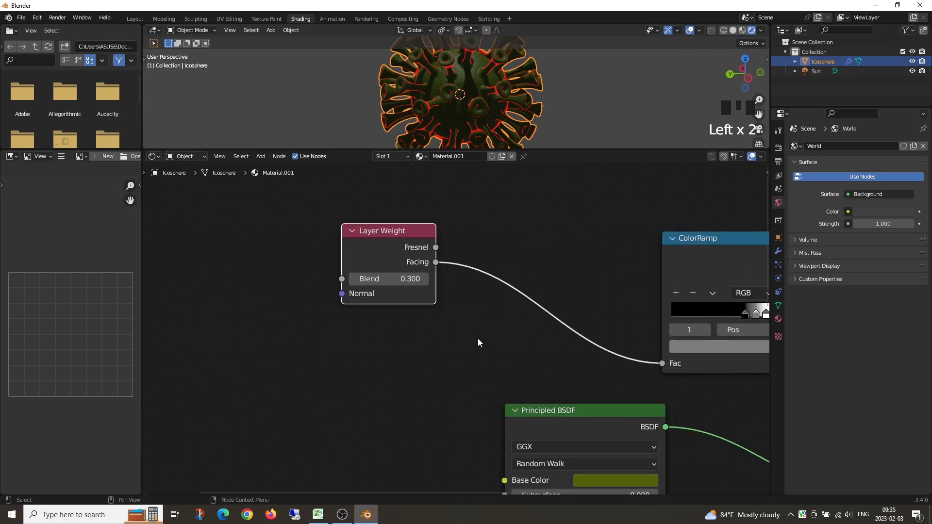
click(409, 279)
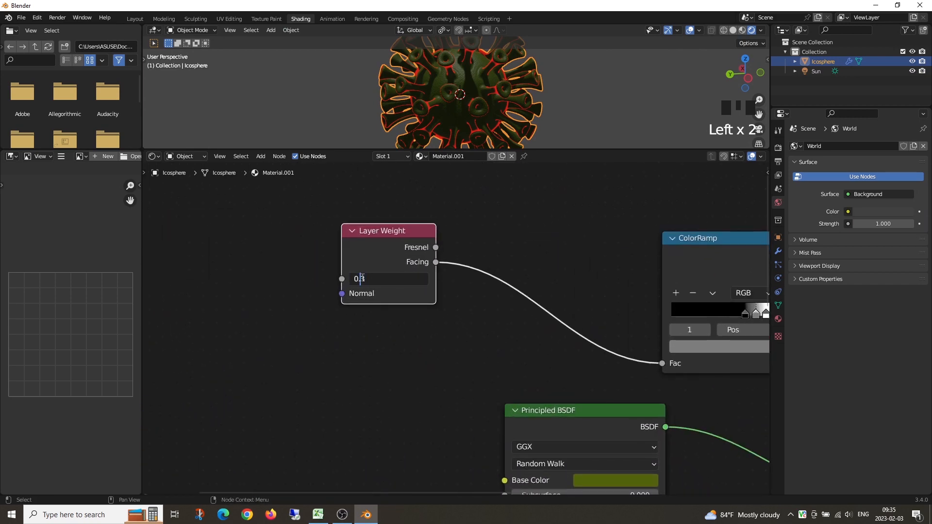
key(Return)
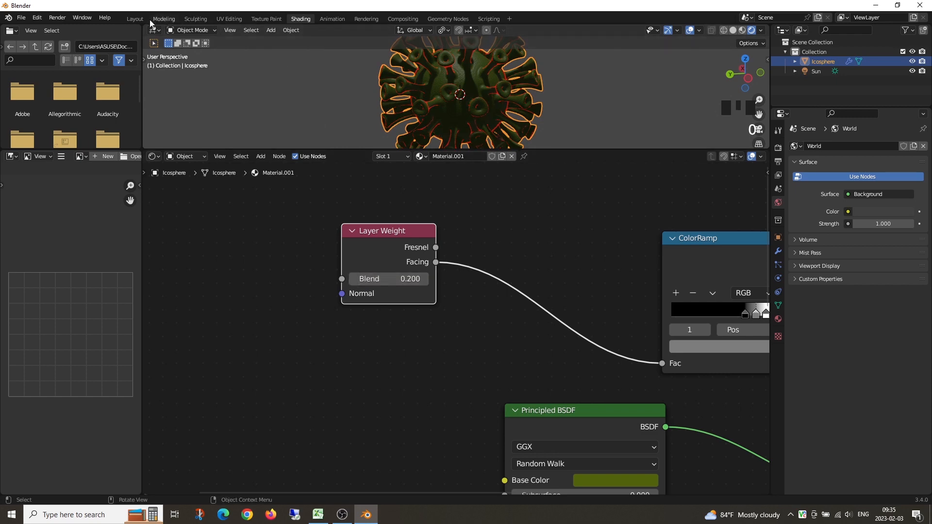
Step: Return to the Layout workspace and examine the model's edge glow from the front at different distances
click(135, 18)
scroll(602, 227, up, 4)
scroll(659, 240, down, 1)
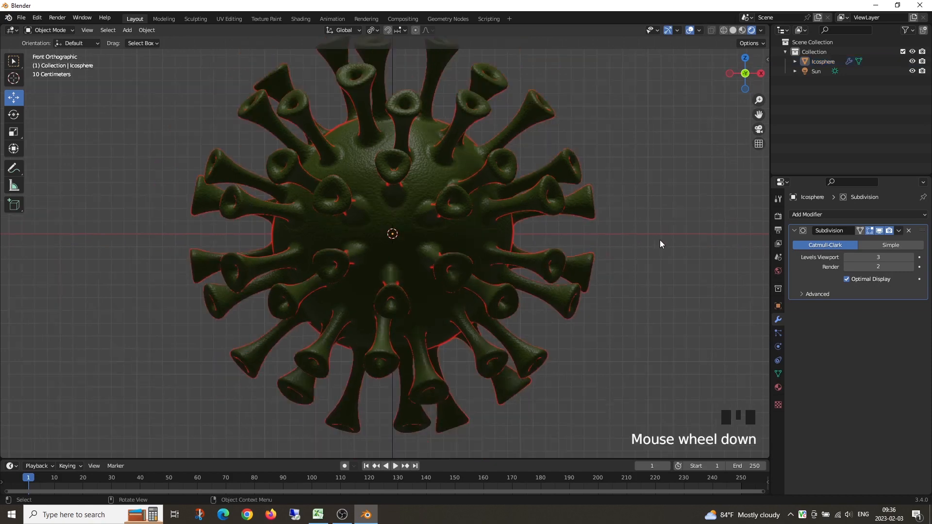
middle_drag(660, 240, 489, 291)
key(grave)
shift+middle_drag(441, 262, 549, 263)
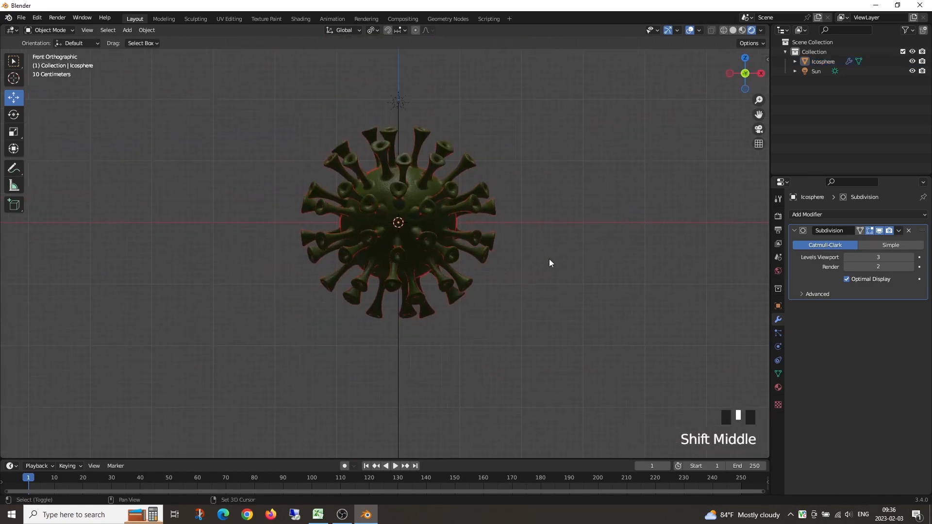
scroll(588, 264, up, 3)
scroll(583, 273, down, 5)
scroll(582, 274, up, 5)
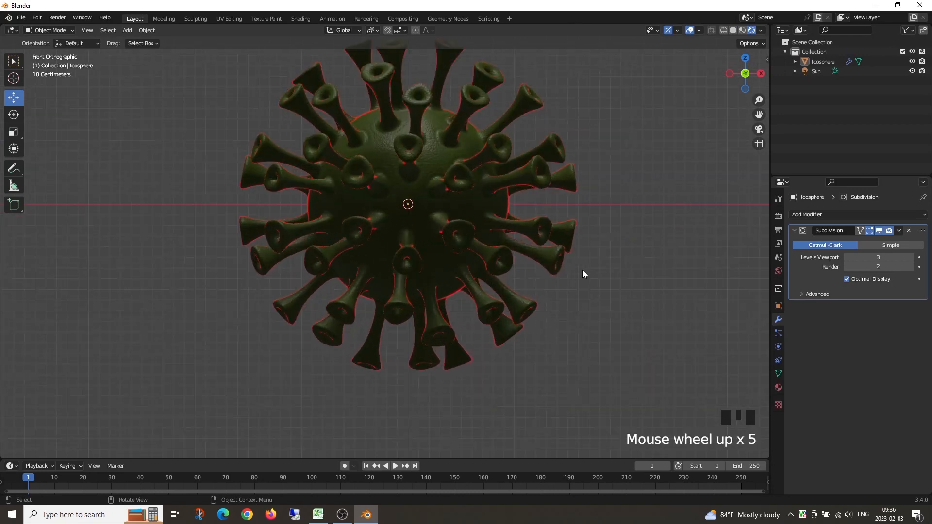
scroll(582, 270, down, 3)
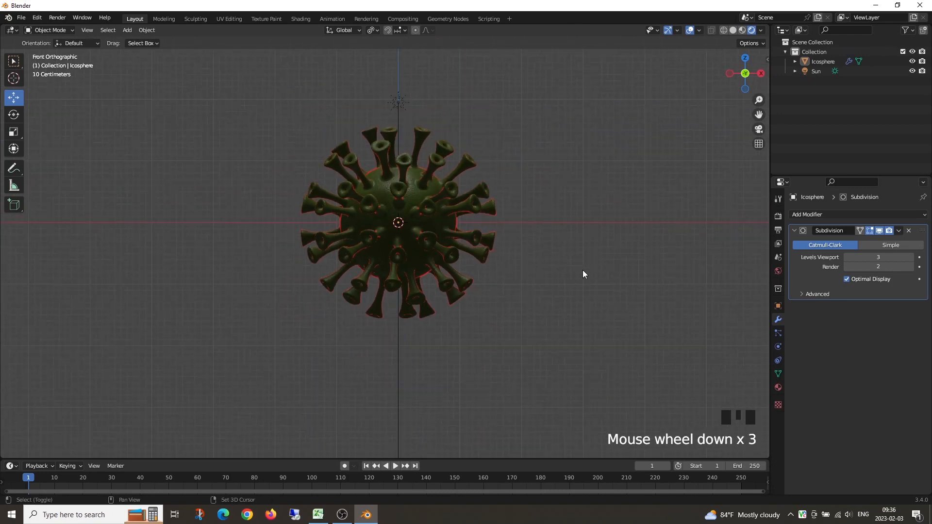
Step: Add a camera to the scene at the world origin
shift+middle_drag(582, 270, 576, 256)
click(127, 30)
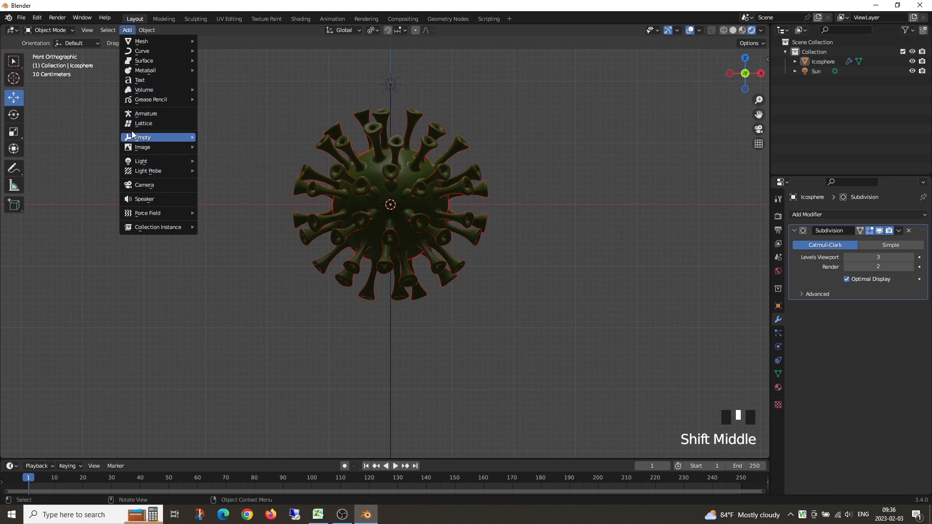
click(127, 30)
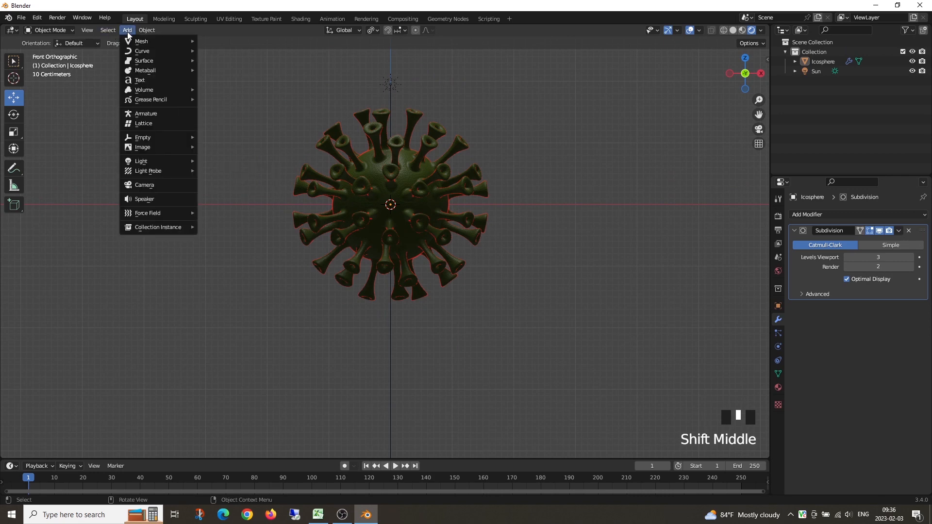
click(152, 185)
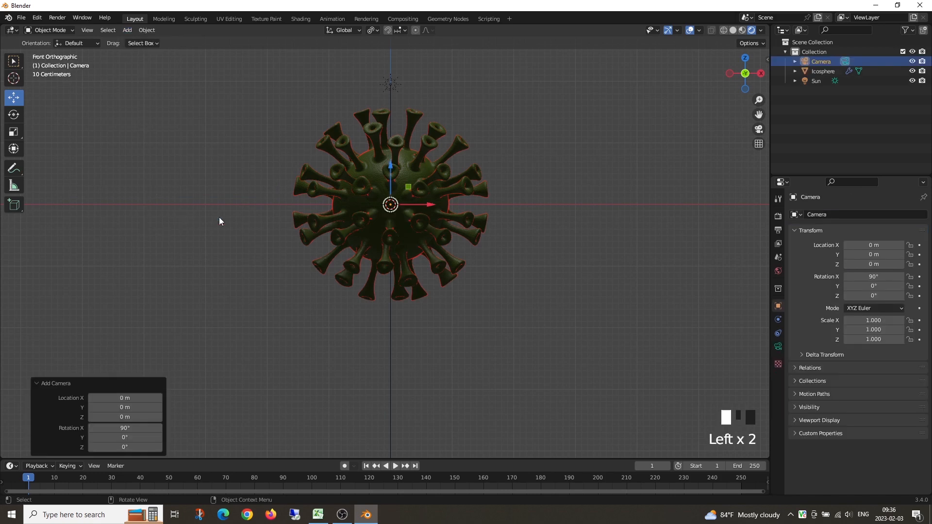
Step: In top view, move the camera back along Y to about -7.21 m and check the framing through it
scroll(517, 264, down, 3)
key(grave)
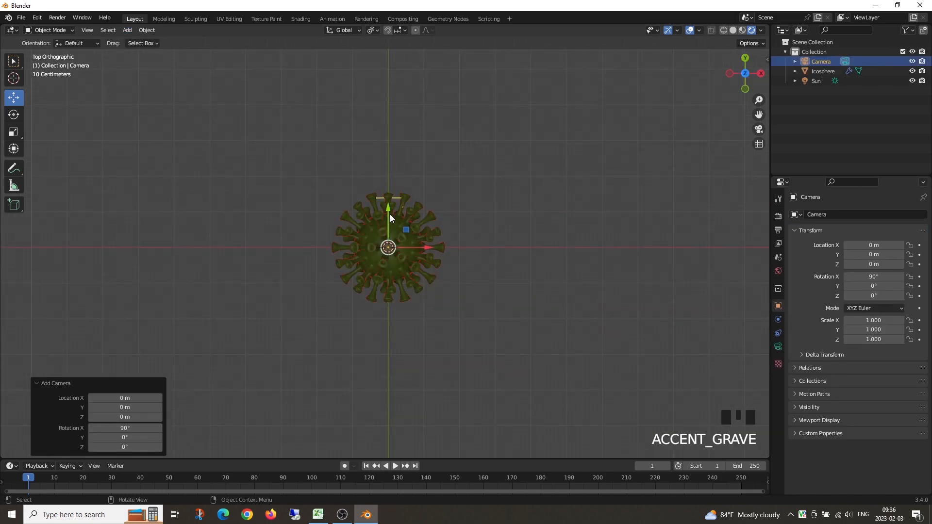
drag(390, 217, 390, 377)
shift+middle_drag(469, 368, 482, 239)
drag(406, 238, 414, 341)
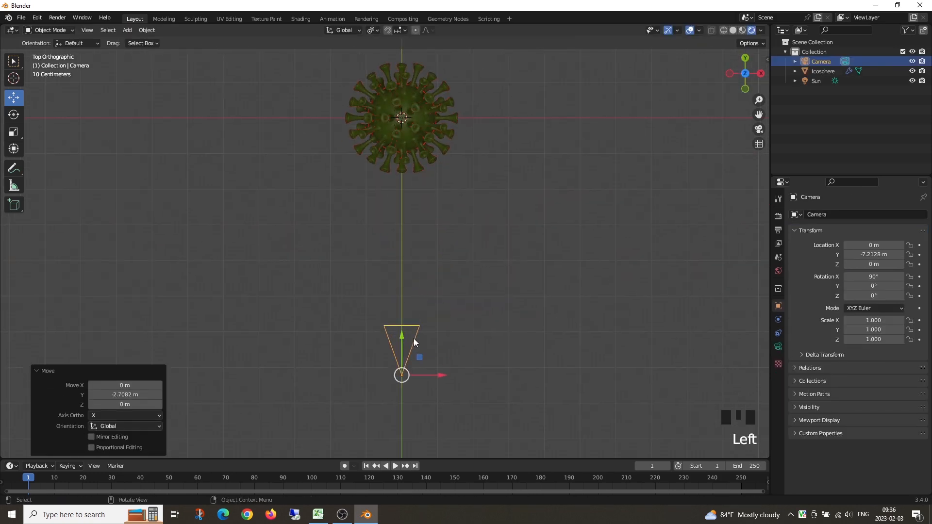
key(grave)
click(426, 347)
scroll(446, 295, down, 3)
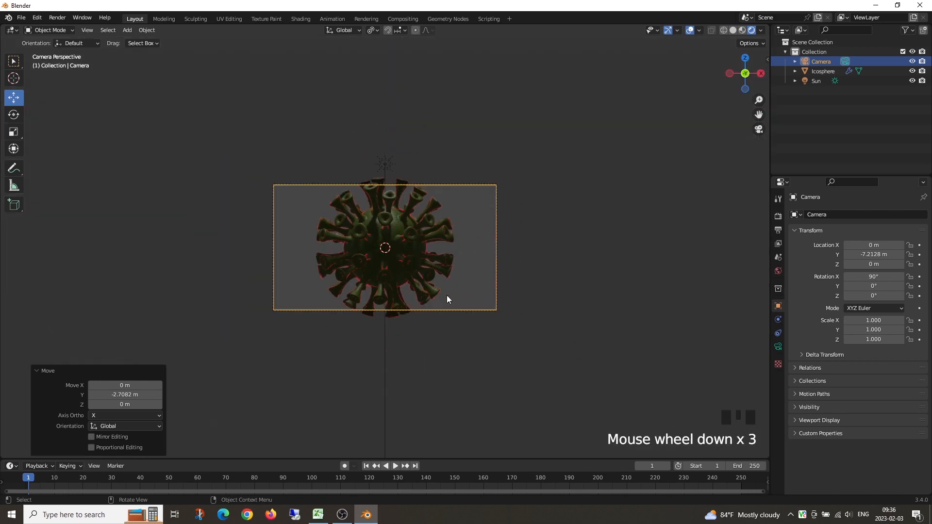
Step: Move the camera farther back along Y to about -9.8 m in top view, and return to the camera view
key(grave)
click(468, 236)
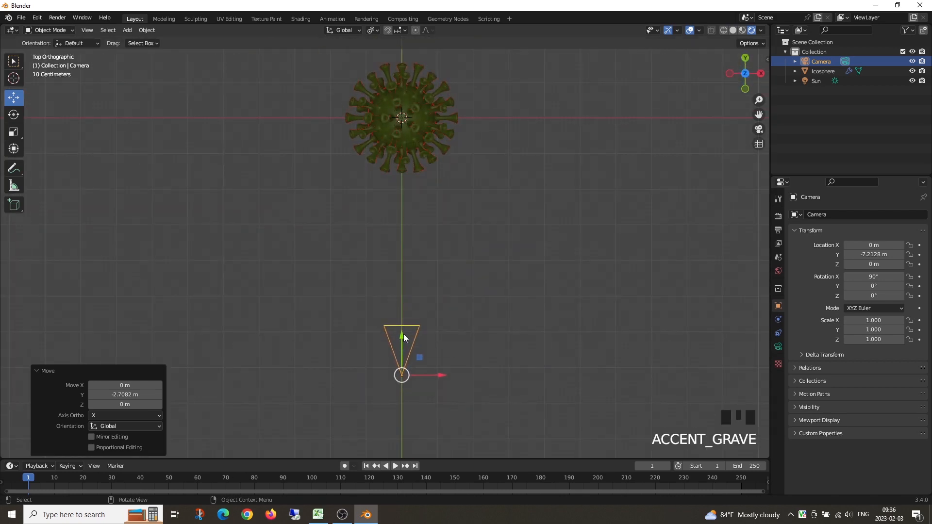
drag(402, 336, 404, 427)
key(grave)
click(423, 384)
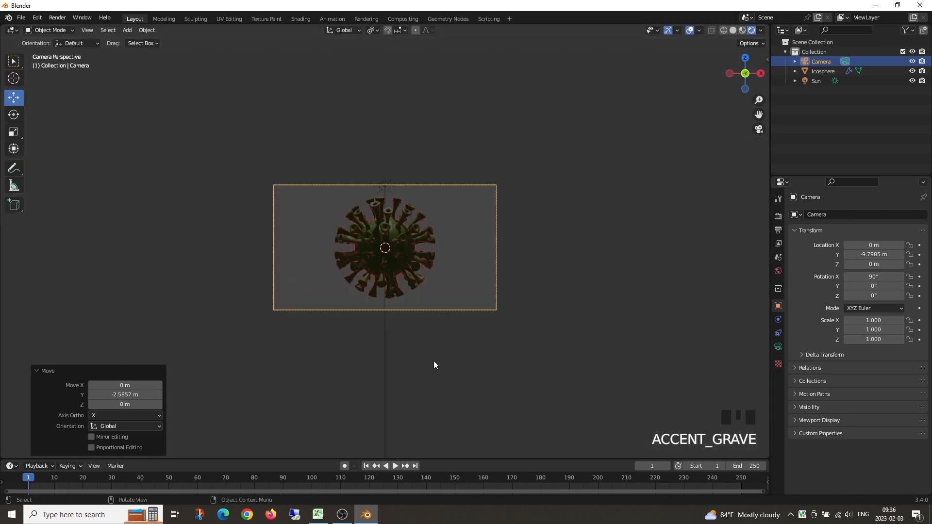
Step: Inspect the model's framing in the camera view, then select the camera and show its lens settings
scroll(439, 356, up, 8)
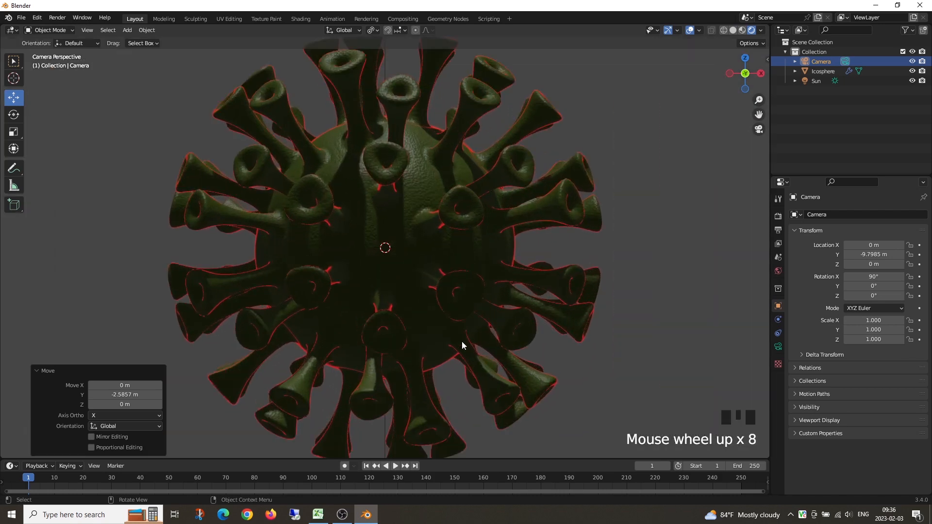
scroll(462, 343, down, 3)
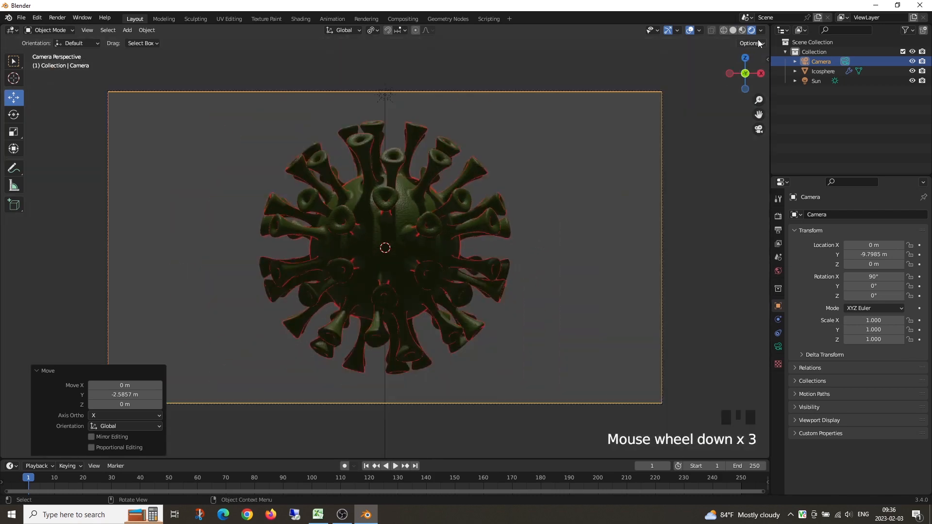
scroll(587, 232, up, 4)
scroll(516, 258, down, 6)
shift+middle_drag(516, 258, 533, 243)
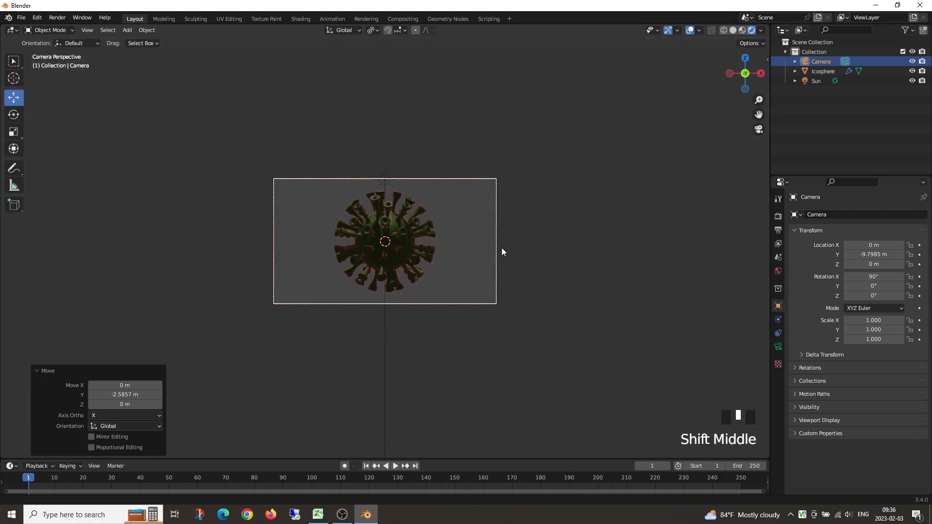
scroll(533, 238, up, 2)
click(429, 307)
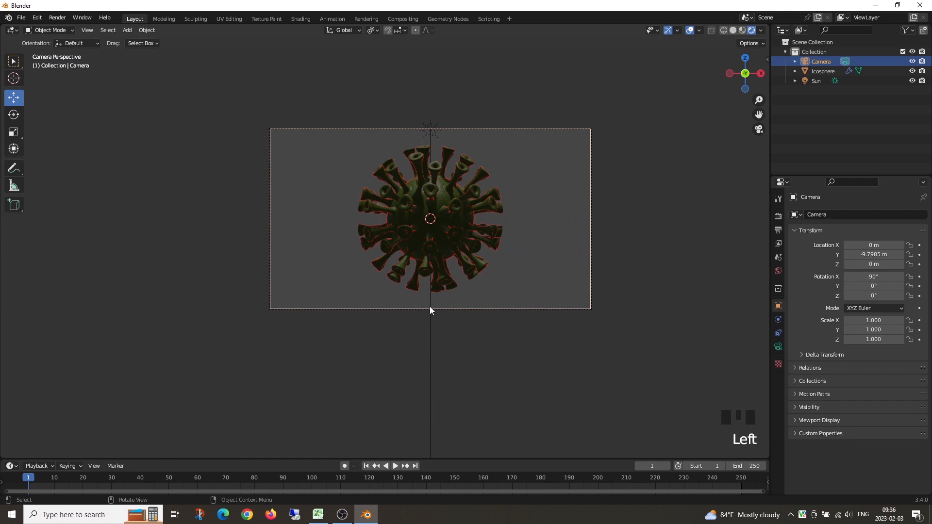
click(778, 346)
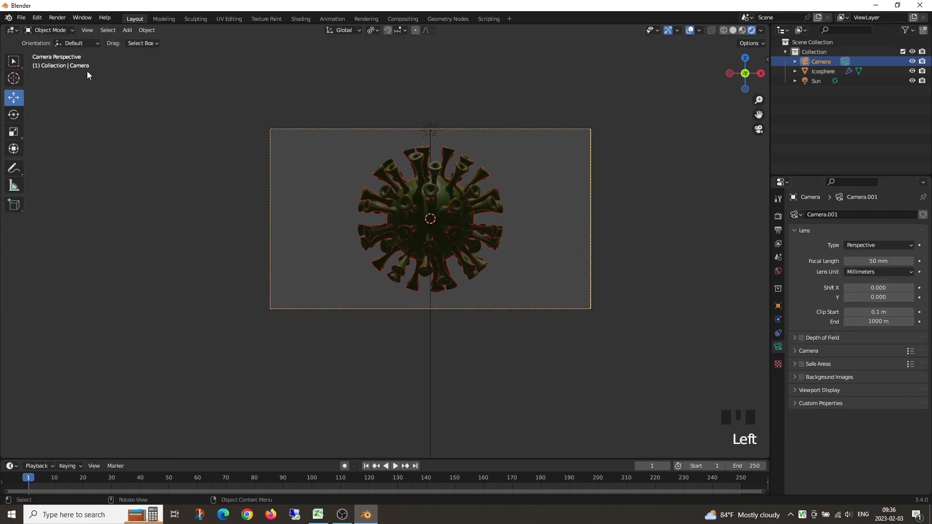
Step: Set the Sun light's strength to 10 and check the brighter lighting on the model
key(Left)
key(Left)
key(Left)
click(430, 135)
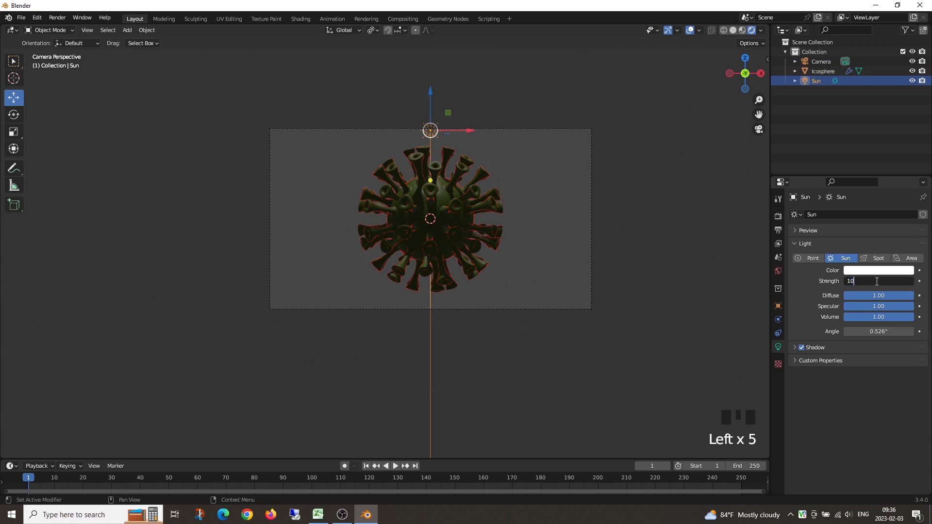
click(876, 281)
text(10)
key(Return)
scroll(538, 297, up, 3)
scroll(540, 293, down, 3)
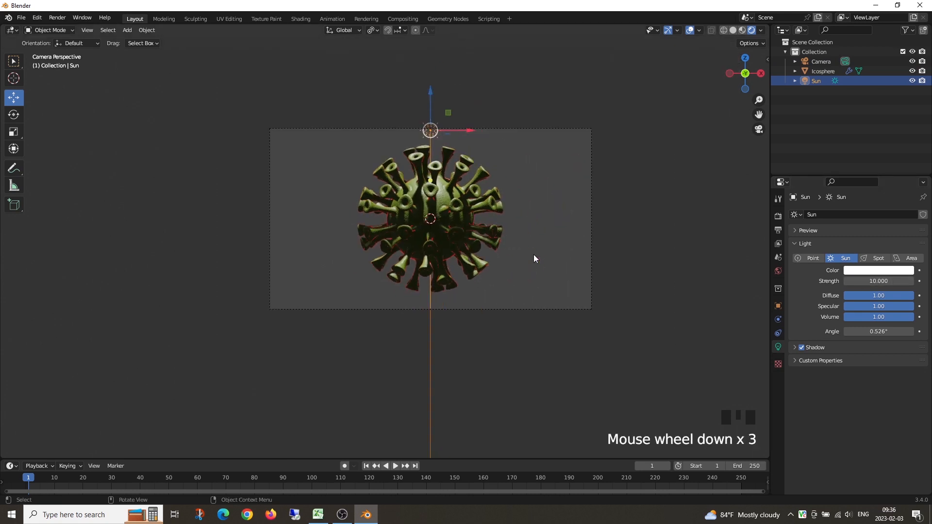
Step: Rotate the Sun slightly in the camera view and scale it by about 3.14
shift+middle_drag(534, 255, 500, 272)
key(r)
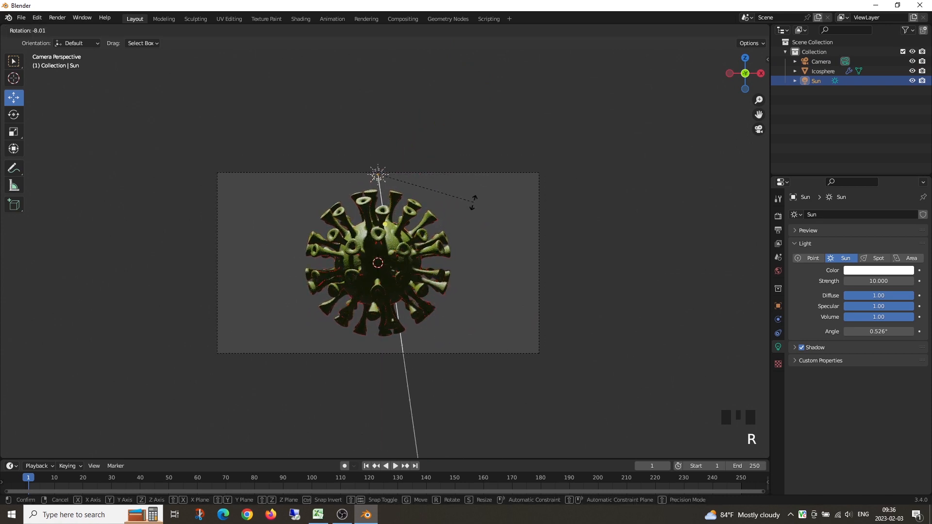
click(461, 247)
key(s)
click(665, 283)
scroll(511, 275, up, 3)
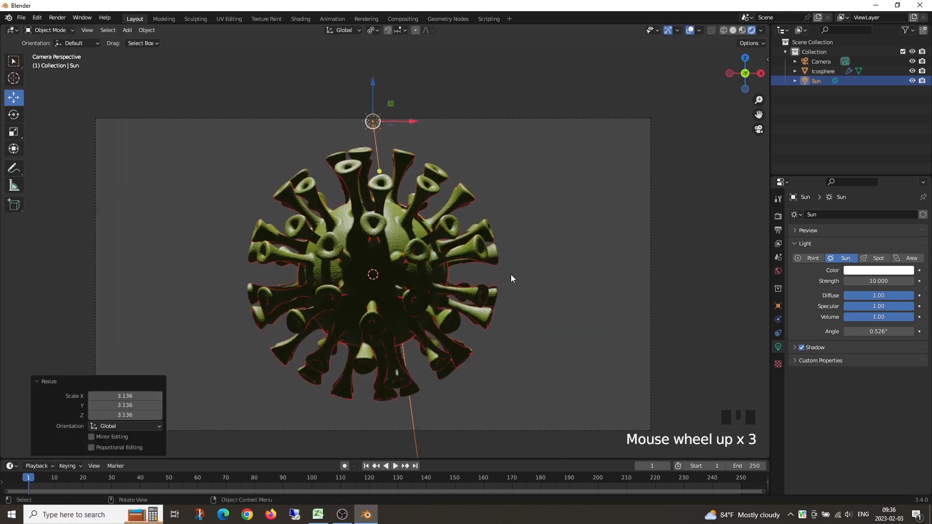
Step: Move the Sun up along Z by about 0.49 m and rotate it by about 16.9° in the camera view
drag(373, 90, 374, 56)
scroll(444, 225, down, 3)
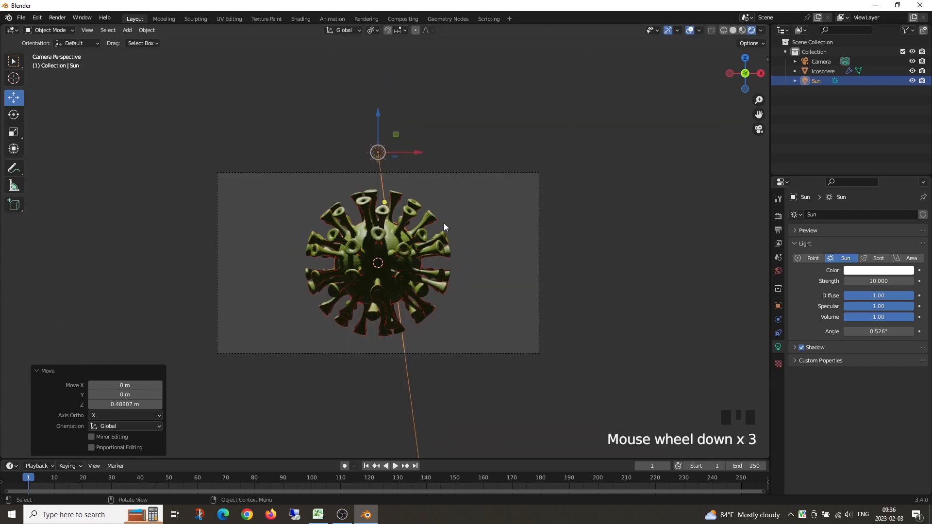
key(r)
click(452, 269)
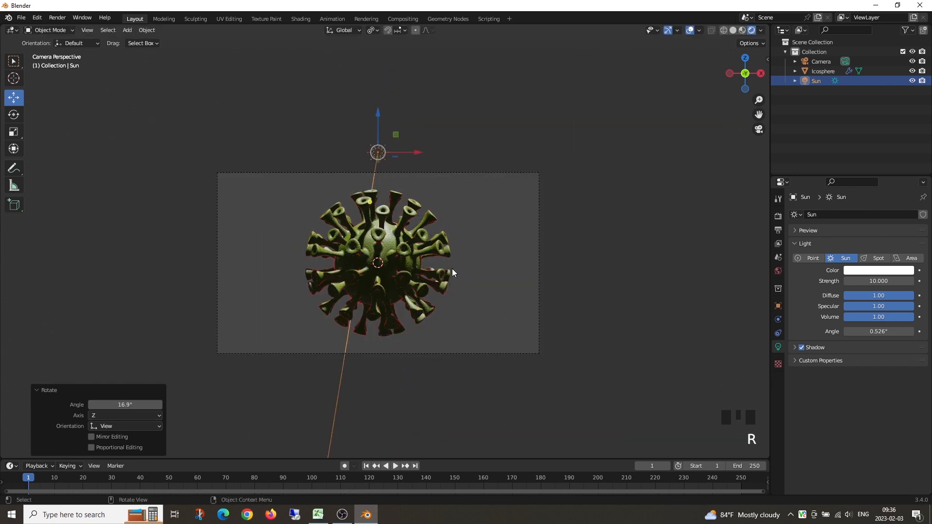
scroll(451, 258, up, 3)
Step: Duplicate the Sun with a shift along the Y axis, and move the copy by about -4.03 m along X
key(shift+d)
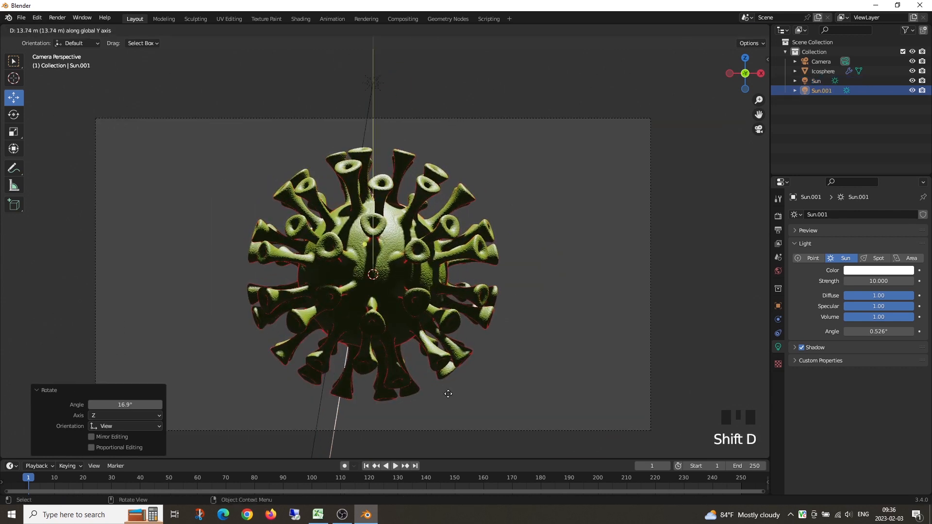
click(409, 212)
drag(406, 195, 274, 194)
Step: Rotate the duplicated Sun by about -32.4° in the camera view and check its lighting on the model
key(r)
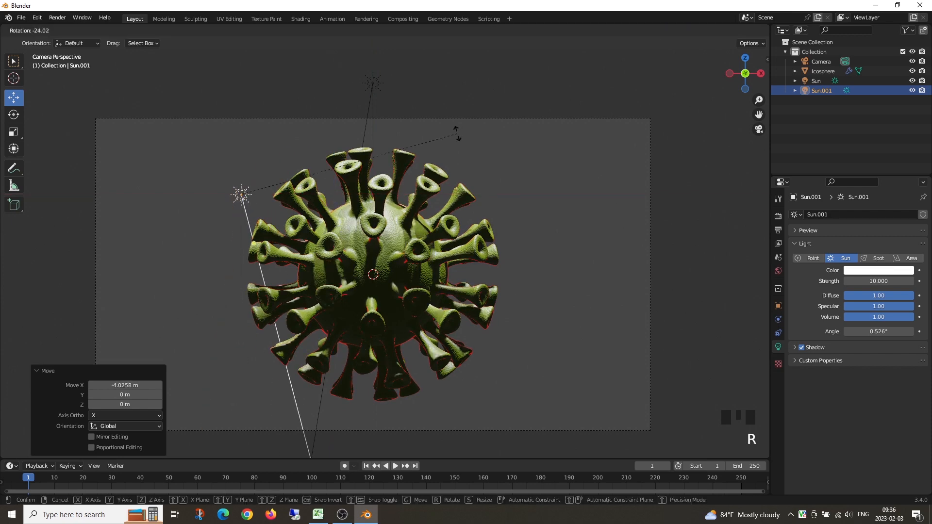
click(451, 99)
scroll(493, 266, down, 4)
scroll(494, 272, up, 6)
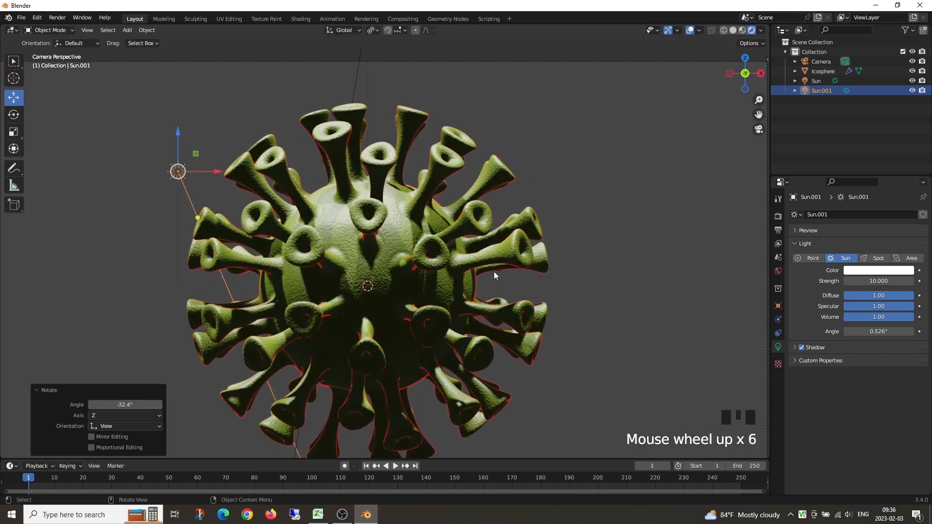
Step: In top view, move the original Sun toward the camera by about -1.97 m along Y
key(grave)
click(486, 212)
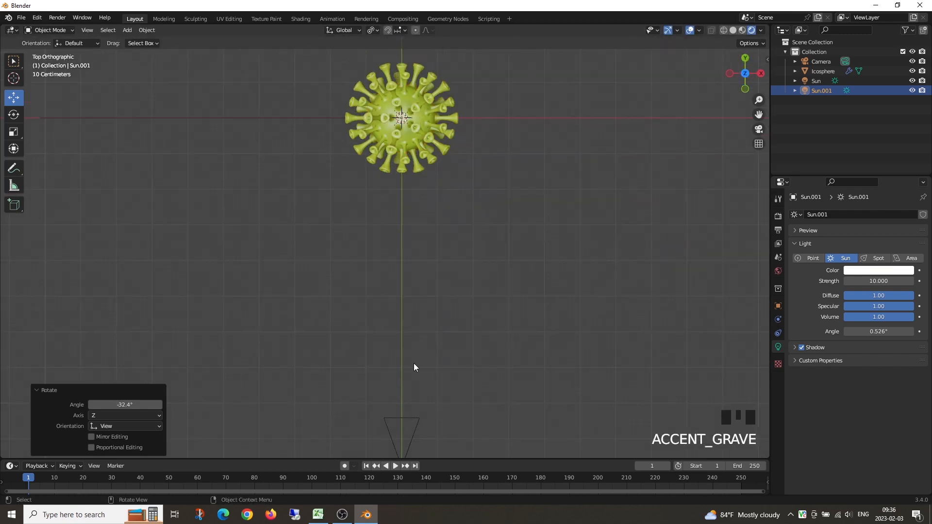
click(401, 115)
drag(400, 80, 401, 151)
key(grave)
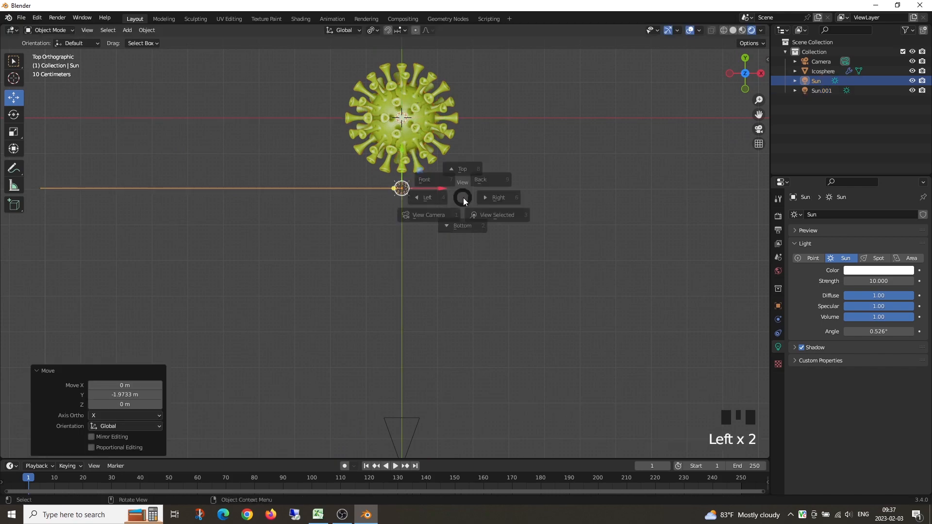
Step: In the camera view, set the original Sun's light color to bright green with hue about 0.296 and saturation about 0.898
key(grave)
scroll(409, 243, down, 5)
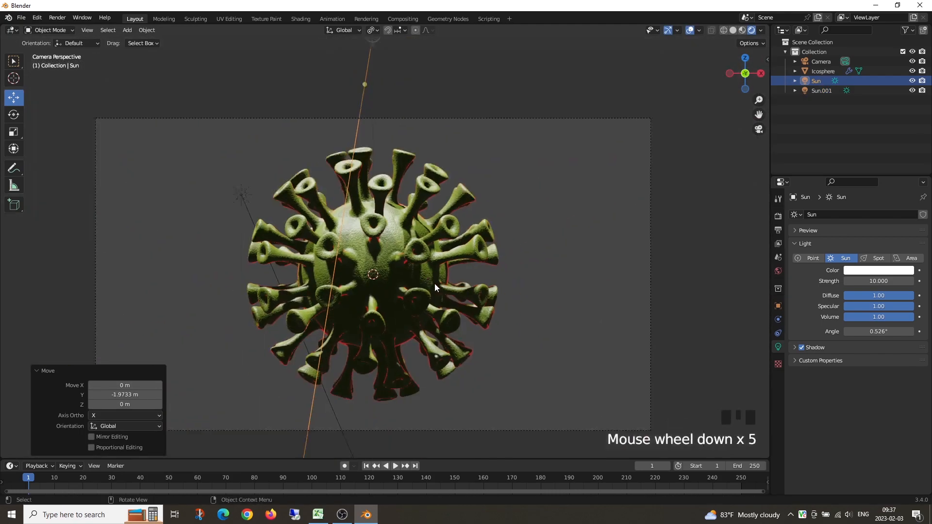
shift+middle_drag(434, 283, 457, 251)
scroll(457, 250, up, 2)
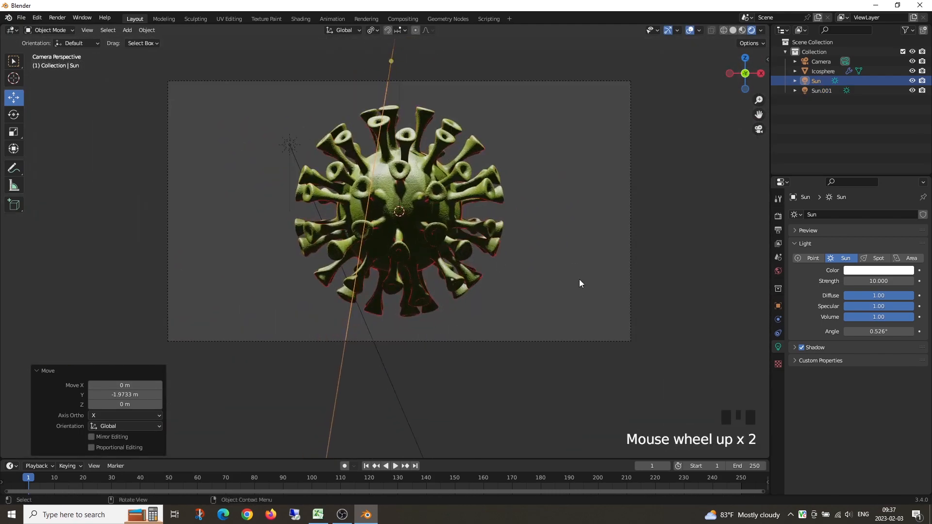
click(875, 270)
drag(849, 180, 840, 173)
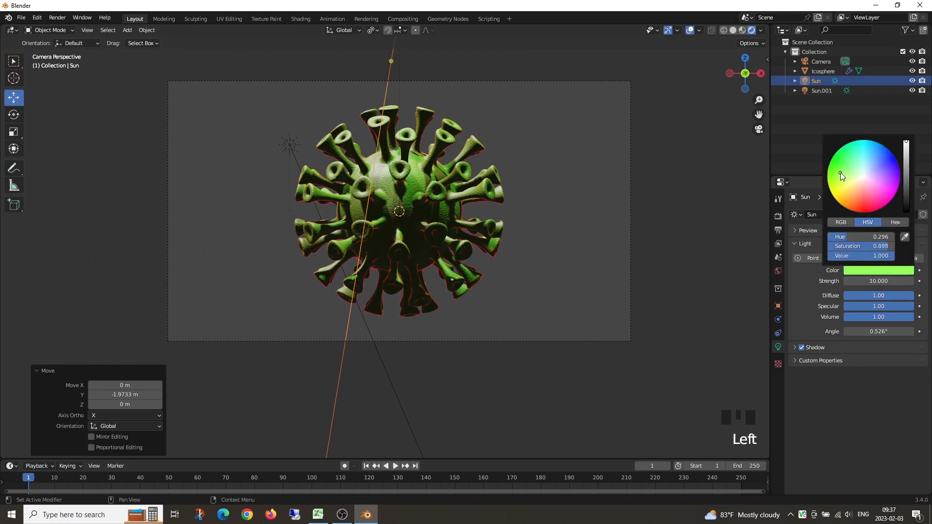
Step: Try a strength of 20 for the green Sun, settle on 30, and deselect it to check the lighting on the model
click(879, 280)
key(Return)
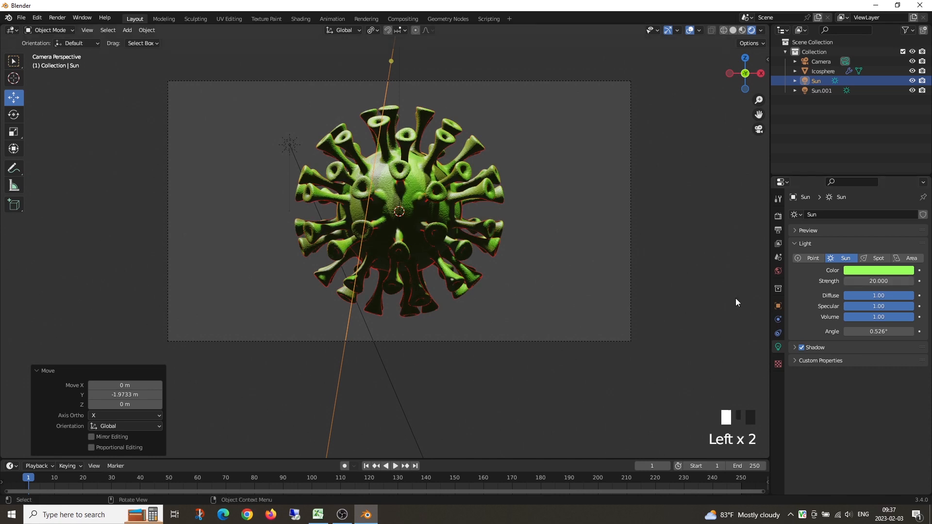
click(878, 281)
text(0)
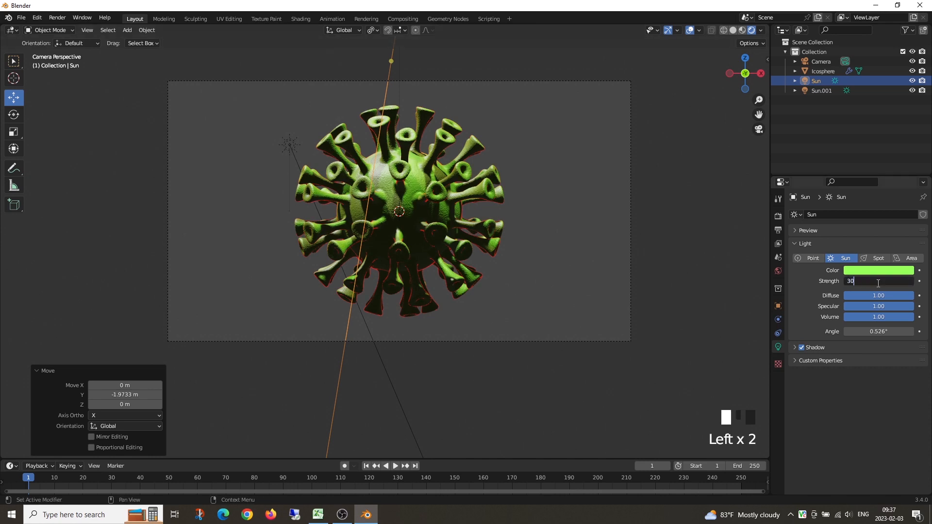
click(517, 280)
scroll(517, 280, down, 4)
shift+middle_drag(517, 280, 503, 305)
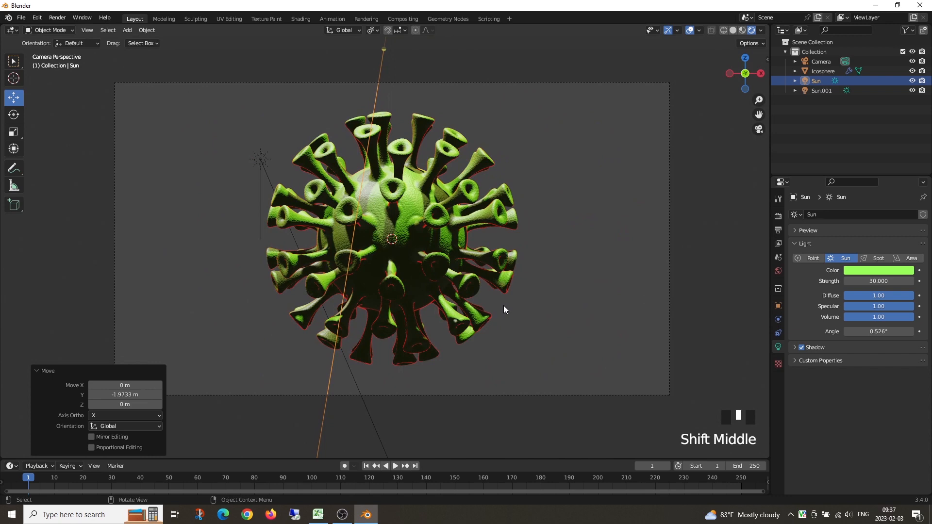
click(505, 309)
scroll(441, 261, down, 2)
shift+middle_drag(440, 261, 461, 255)
shift+scroll(442, 258, down, 2)
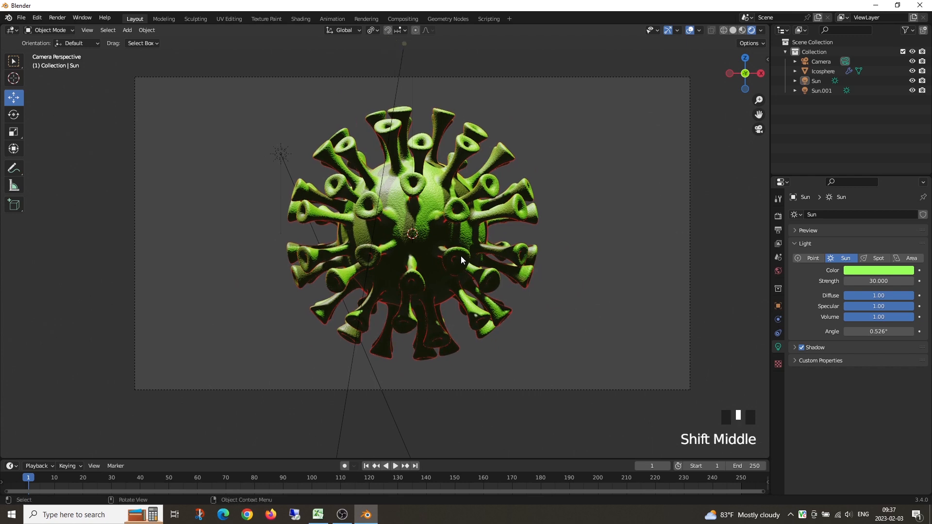